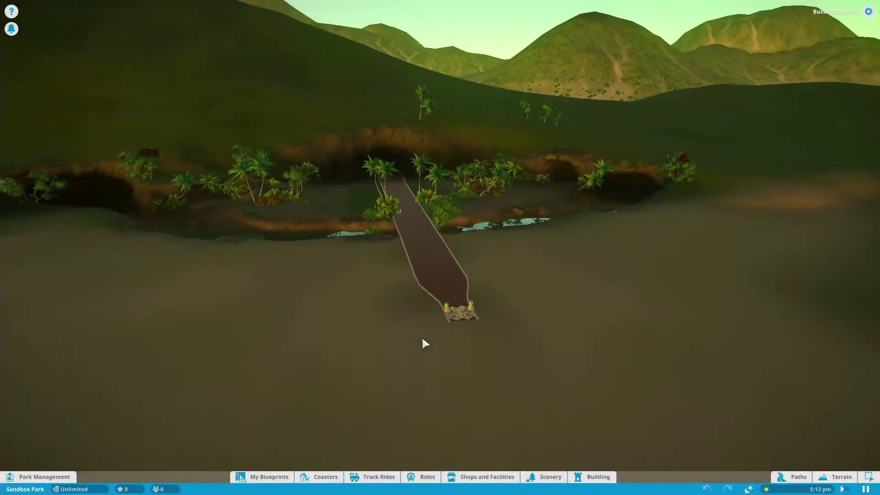
# - Examine the park entrance path and the entrance gate at its end
pyautogui.scroll(5, 425, 344)
pyautogui.press('d')
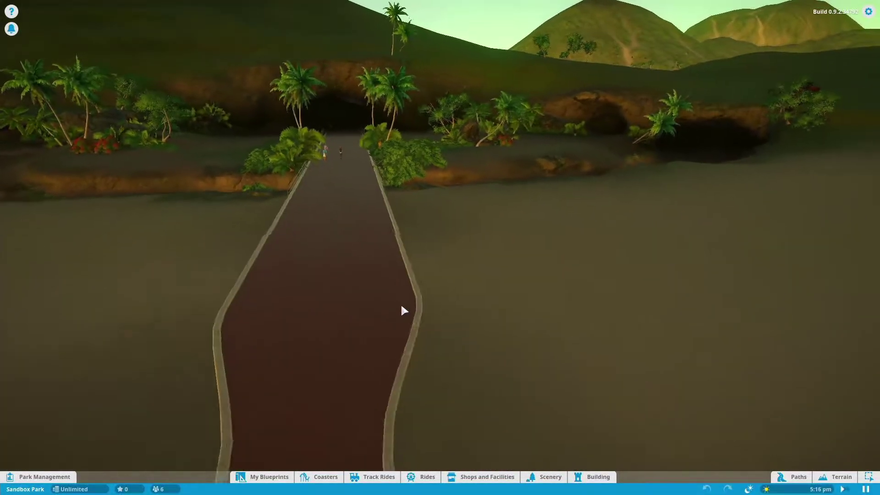
pyautogui.scroll(-5, 404, 310)
pyautogui.press('a')
pyautogui.scroll(2, 412, 305)
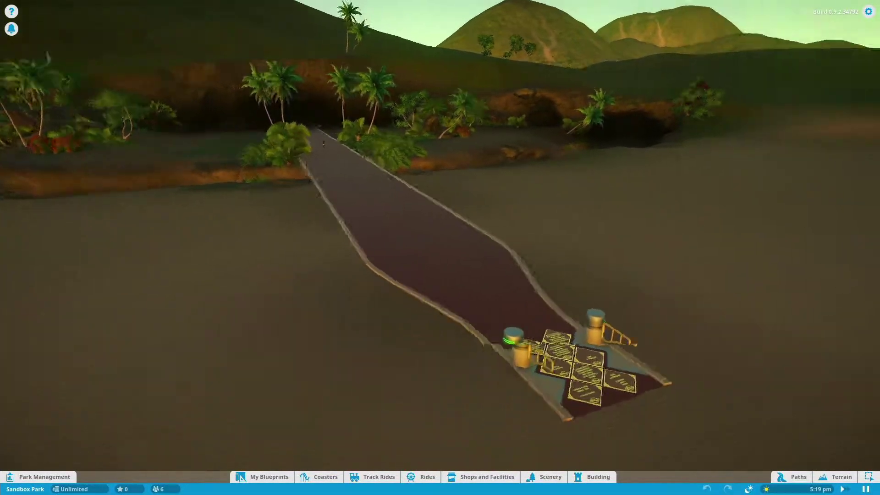
pyautogui.press('d')
pyautogui.scroll(5, 435, 307)
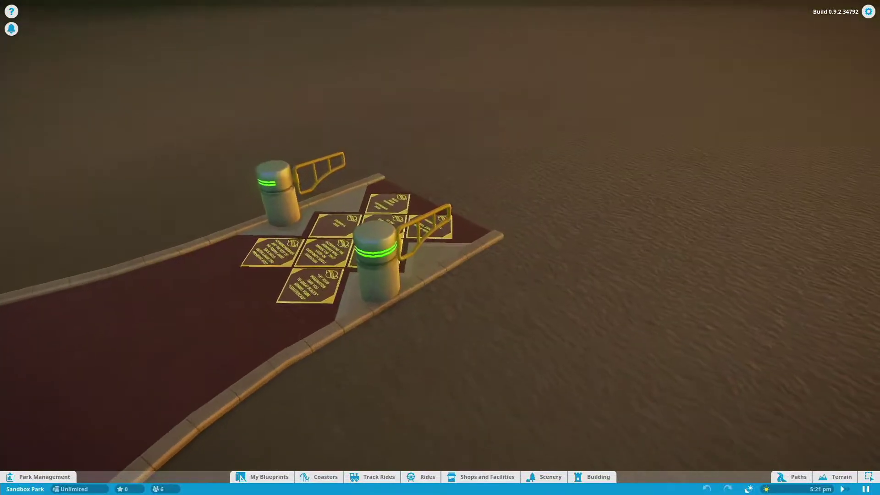
pyautogui.press('d')
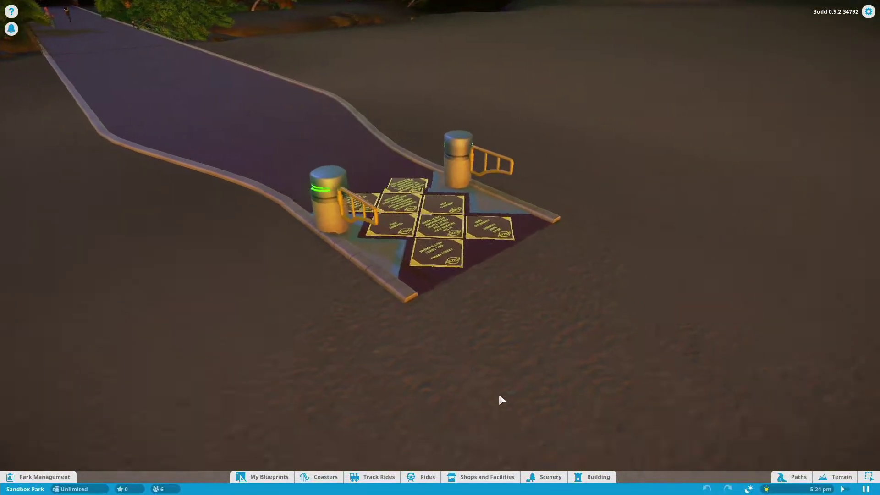
pyautogui.press('s')
# - Preview different path surfaces at the entrance gate and choose the dark red one with a stone edge
pyautogui.click(787, 478)
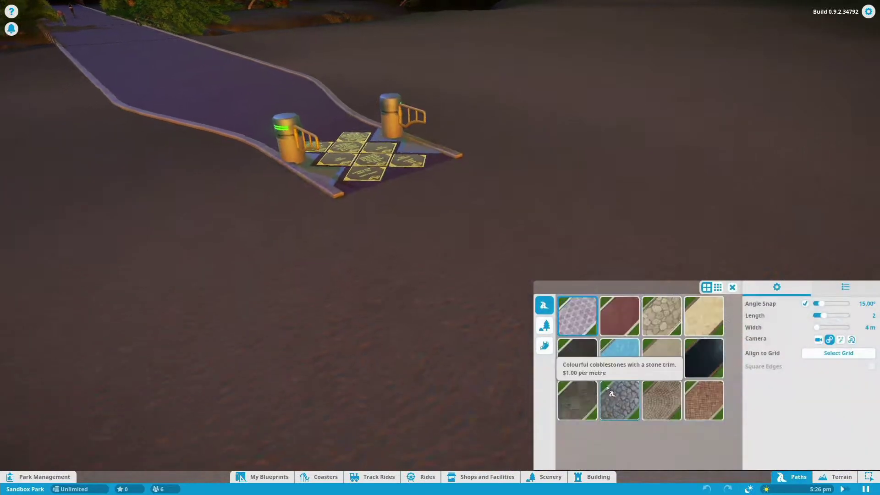
pyautogui.click(699, 327)
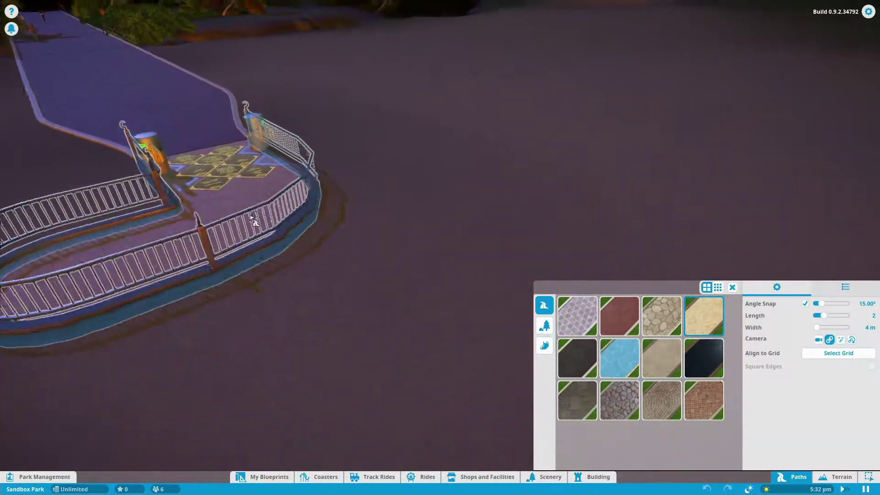
pyautogui.scroll(5, 294, 261)
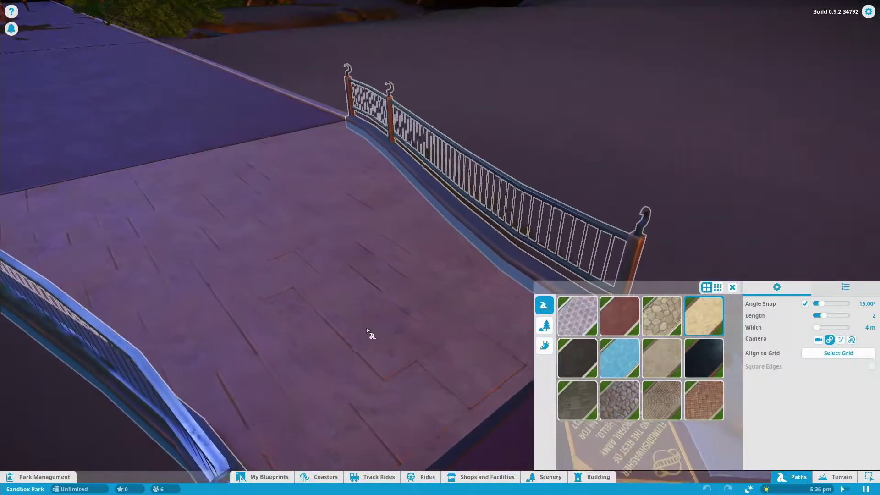
pyautogui.moveTo(33, 229); pyautogui.dragTo(610, 378)
pyautogui.click(578, 360)
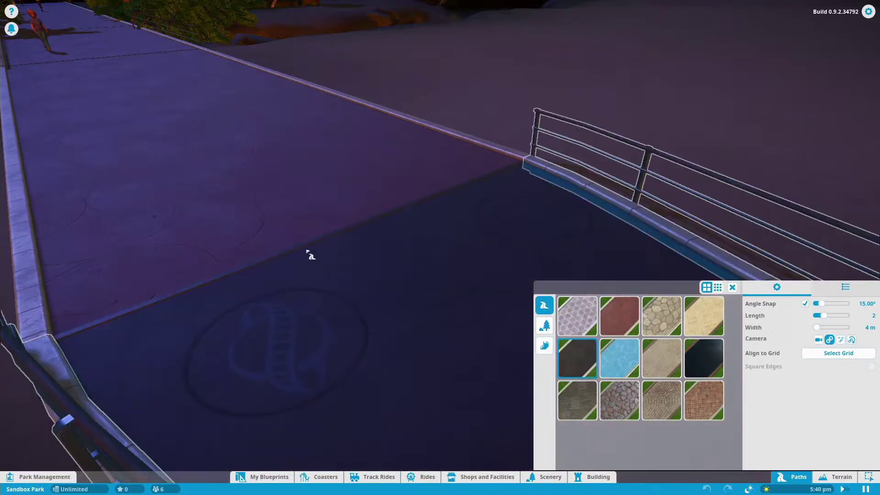
pyautogui.scroll(-6, 334, 249)
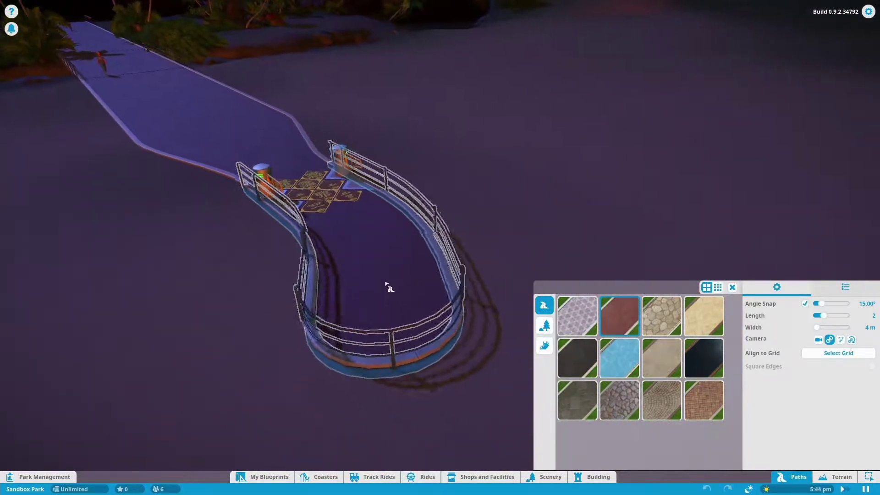
# - Set the path width to 10 m and place the first segment directly in front of the entrance gate
pyautogui.scroll(-3, 388, 288)
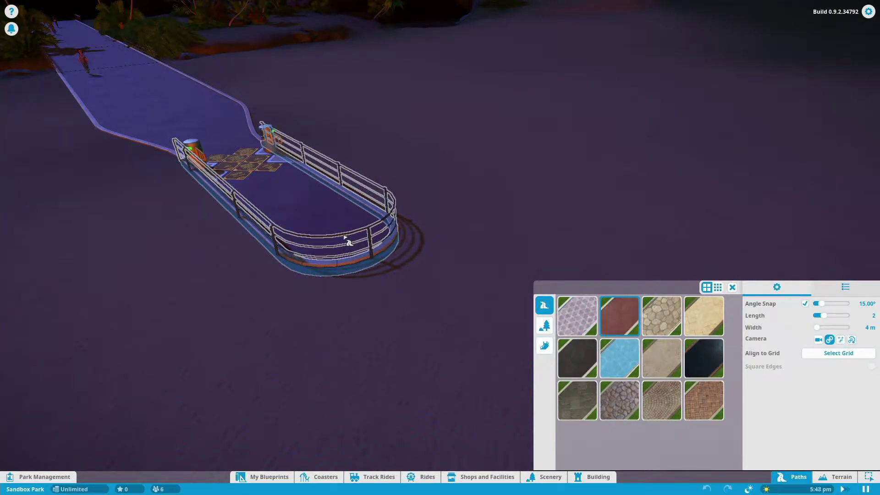
pyautogui.press(']')
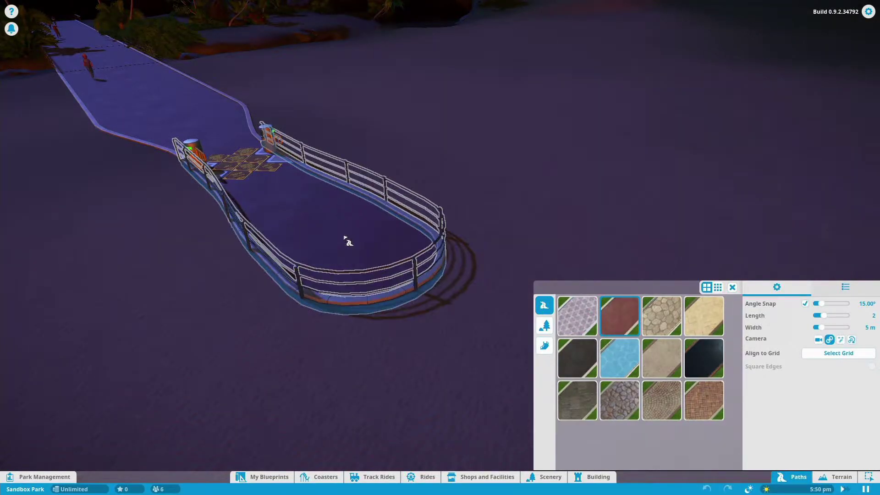
pyautogui.press('[')
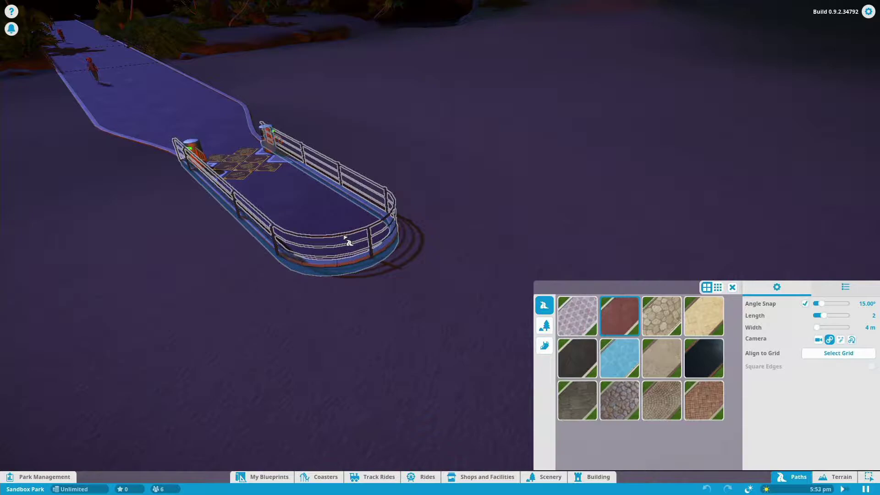
pyautogui.press(']')
pyautogui.press(']')
pyautogui.press(']')
pyautogui.press(']')
pyautogui.press(']')
pyautogui.press(']')
pyautogui.scroll(-5, 360, 223)
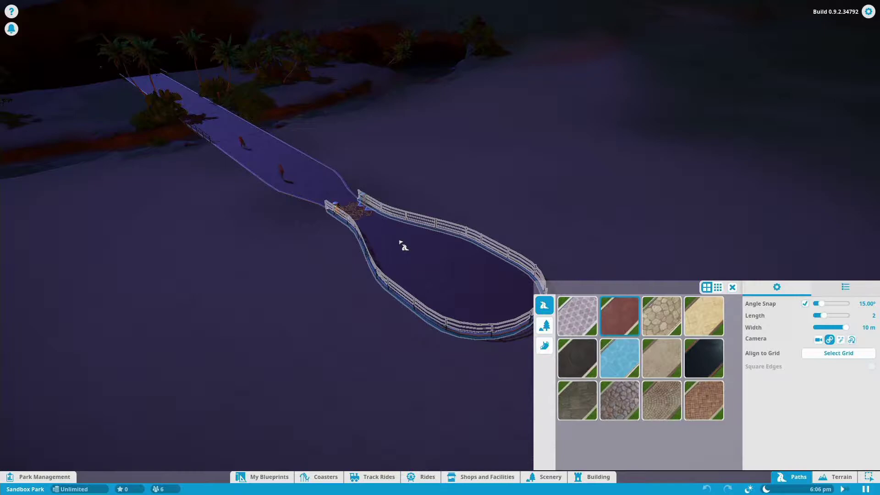
pyautogui.click(403, 246)
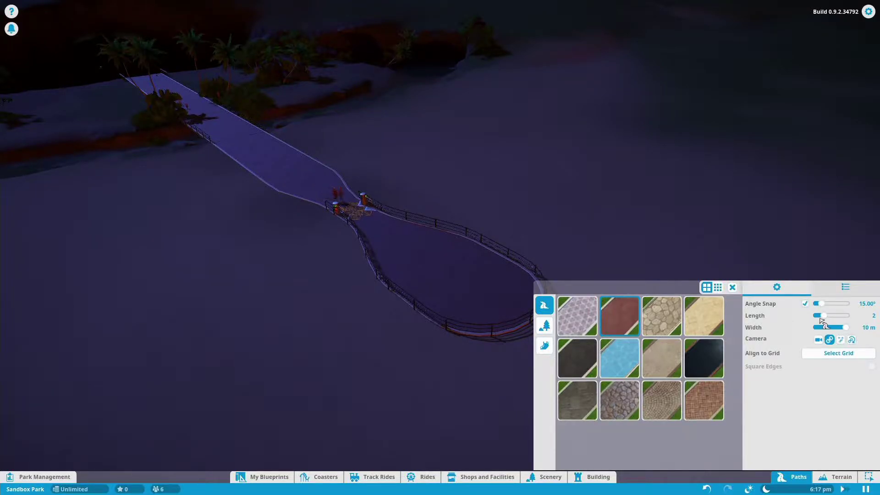
# - Extend the 10 m wide path straight away from the entrance gate with further segments and finish path building
pyautogui.press('s')
pyautogui.press('d')
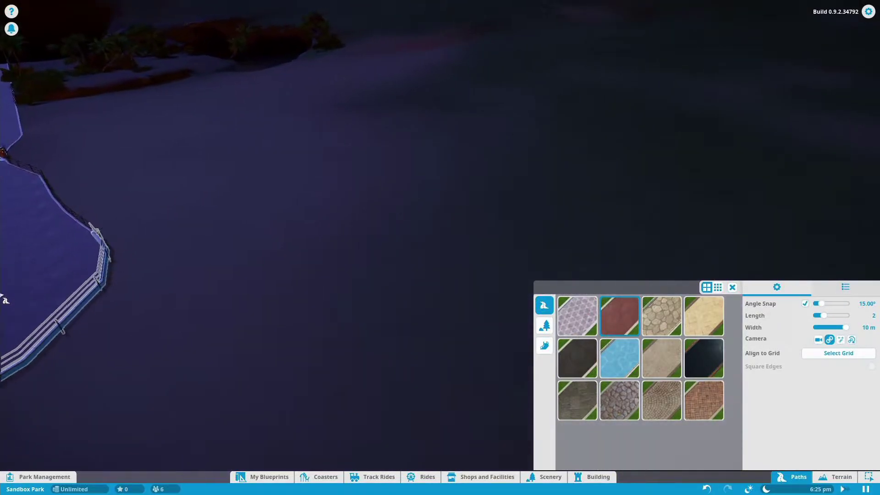
pyautogui.press('w')
pyautogui.press('a')
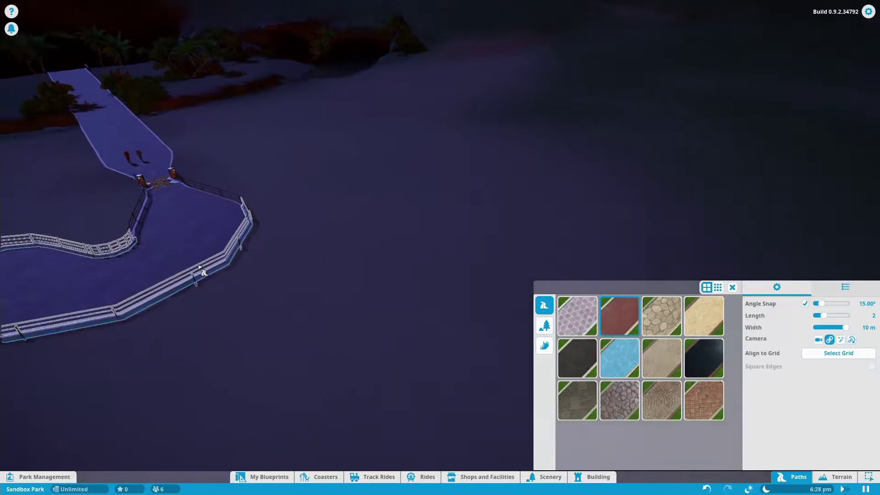
pyautogui.click(189, 278)
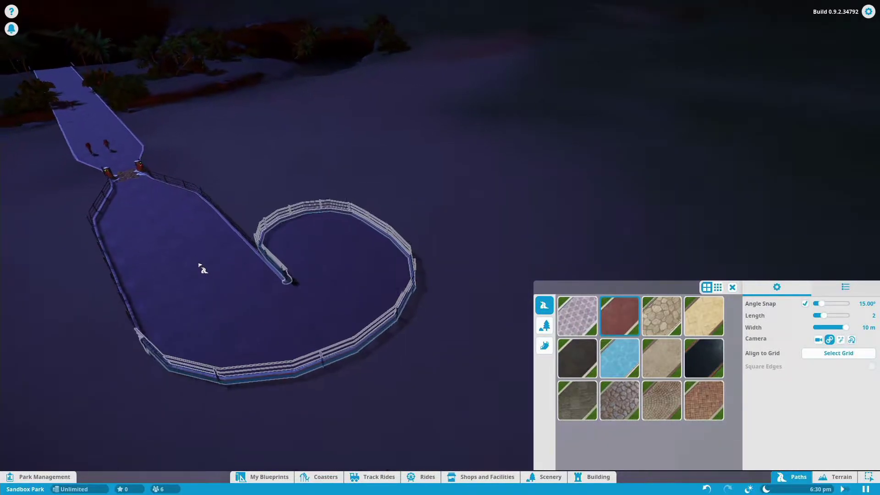
pyautogui.click(266, 275)
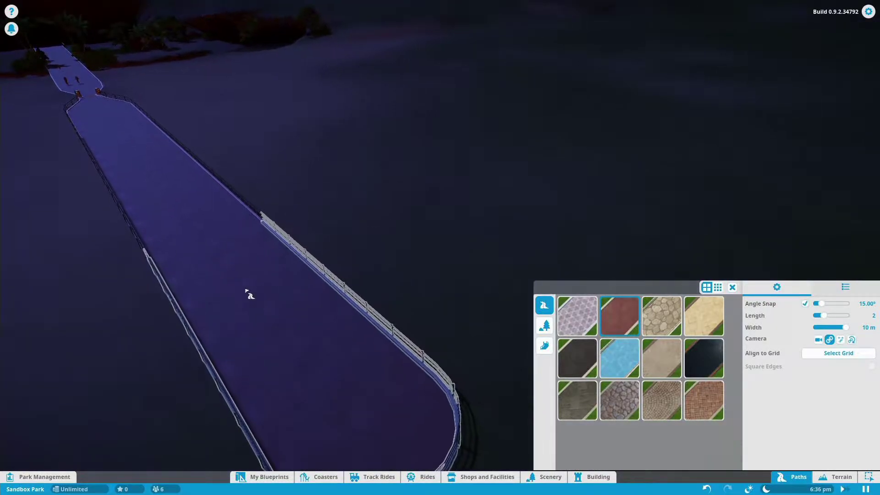
pyautogui.click(245, 290)
pyautogui.press('Escape')
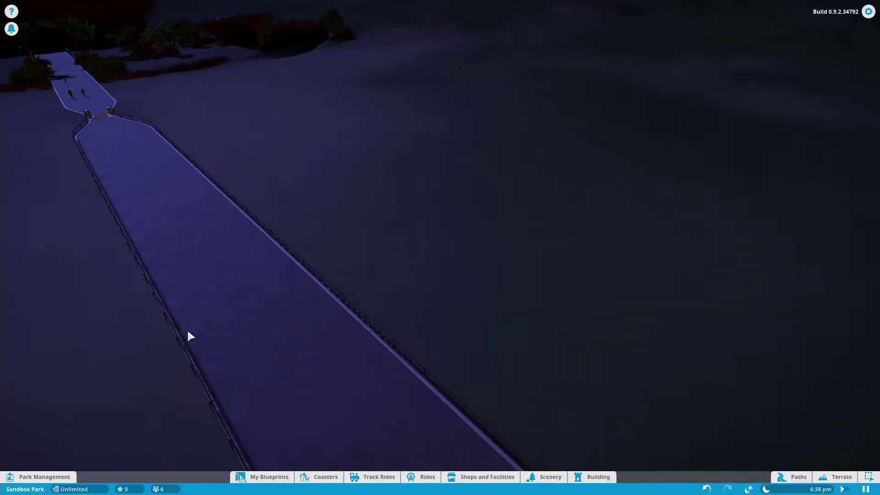
# - Look up the park entrance gate's facility information and the park management overview
pyautogui.press('a')
pyautogui.press('w')
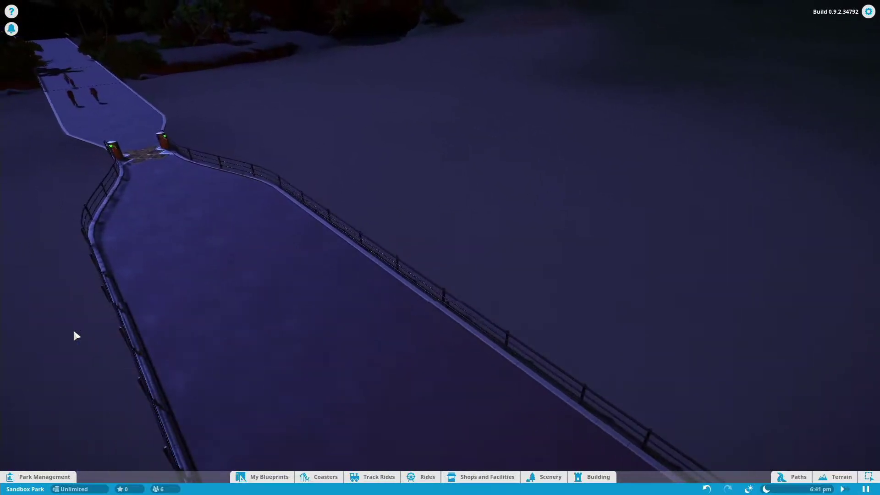
pyautogui.scroll(2, 76, 335)
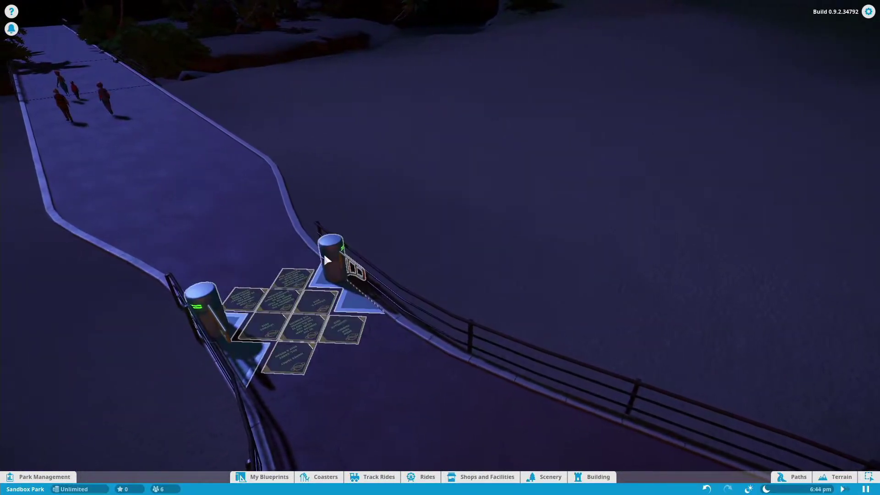
pyautogui.click(323, 252)
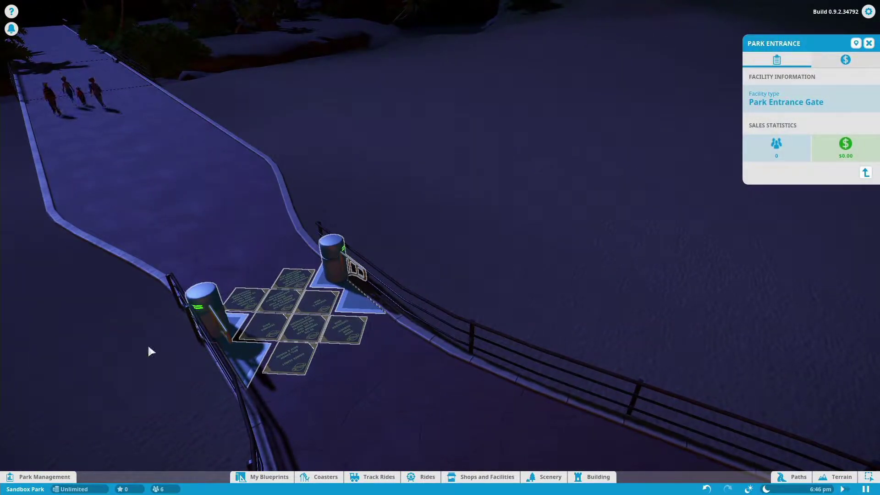
pyautogui.click(72, 476)
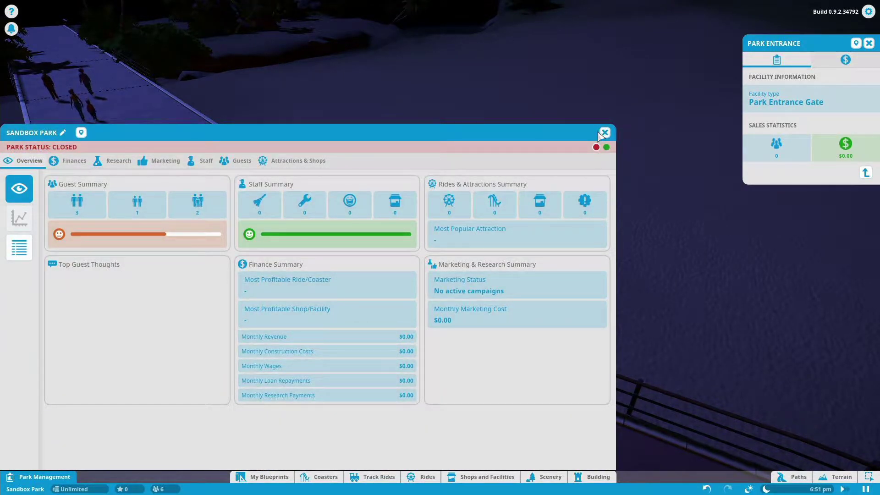
pyautogui.click(604, 133)
# - Inspect the information and needs of the child guest walking along the entrance path
pyautogui.scroll(3, 387, 235)
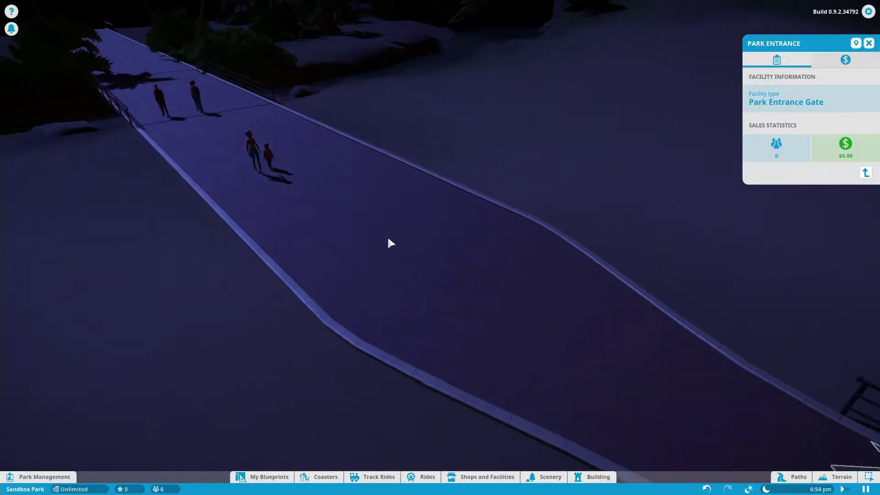
pyautogui.scroll(-3, 389, 235)
pyautogui.scroll(3, 390, 235)
pyautogui.press('a')
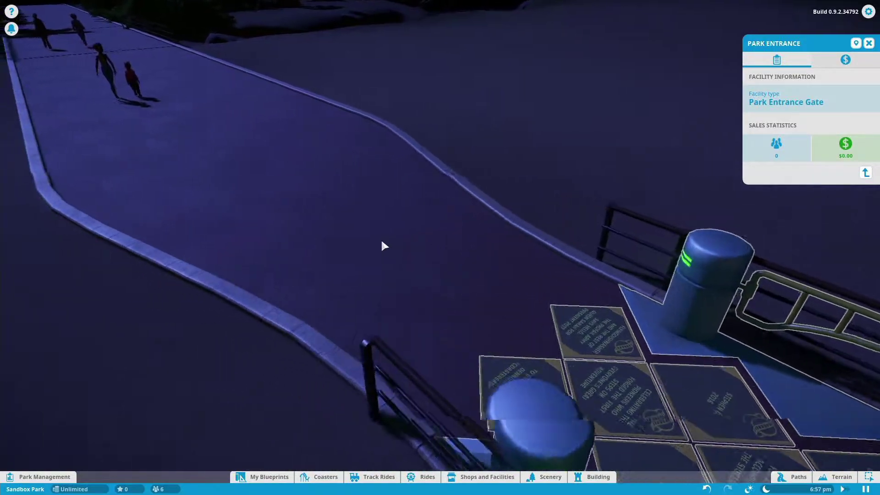
pyautogui.scroll(3, 380, 238)
pyautogui.click(333, 199)
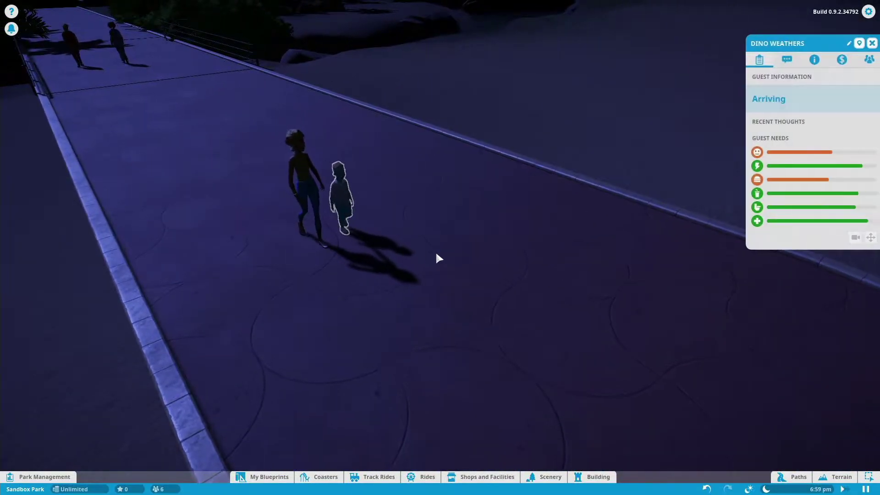
pyautogui.scroll(-6, 443, 265)
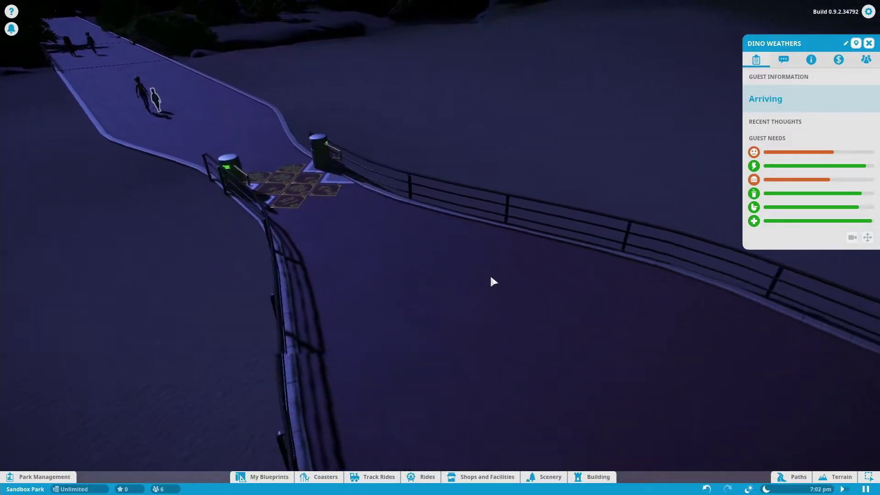
pyautogui.scroll(-5, 474, 323)
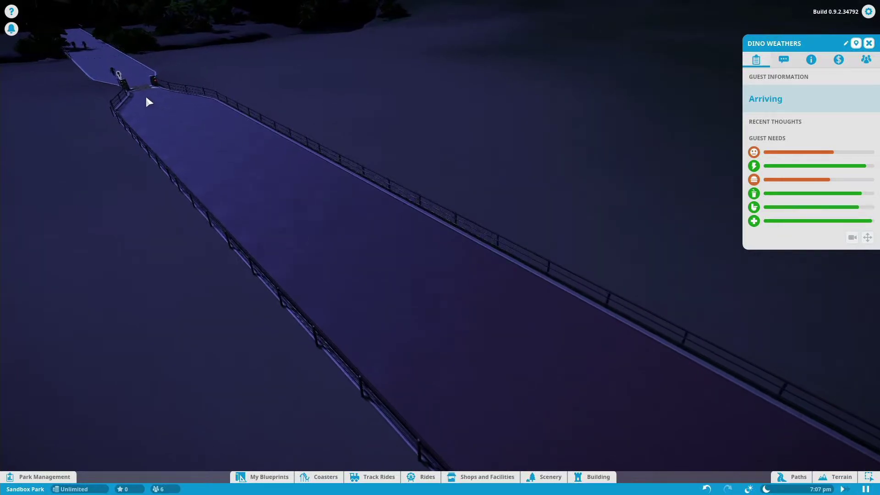
# - Check whether the park is open or closed and view the new path by the gate
pyautogui.click(60, 477)
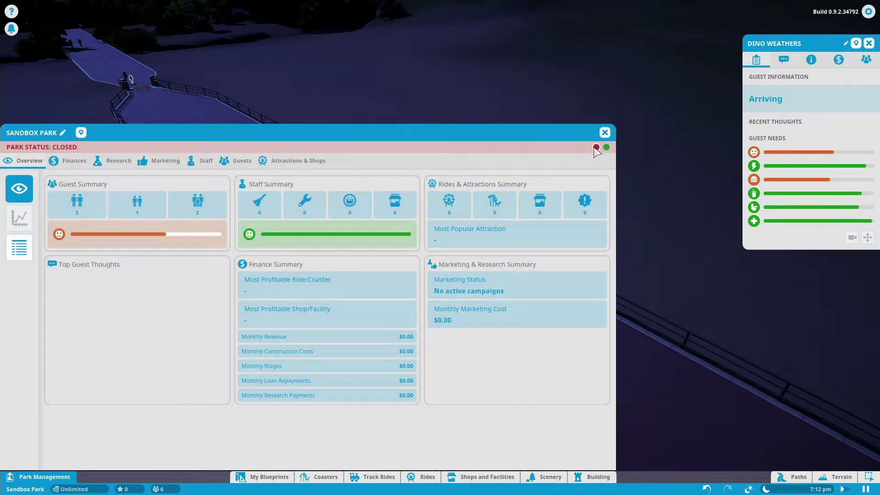
pyautogui.click(605, 133)
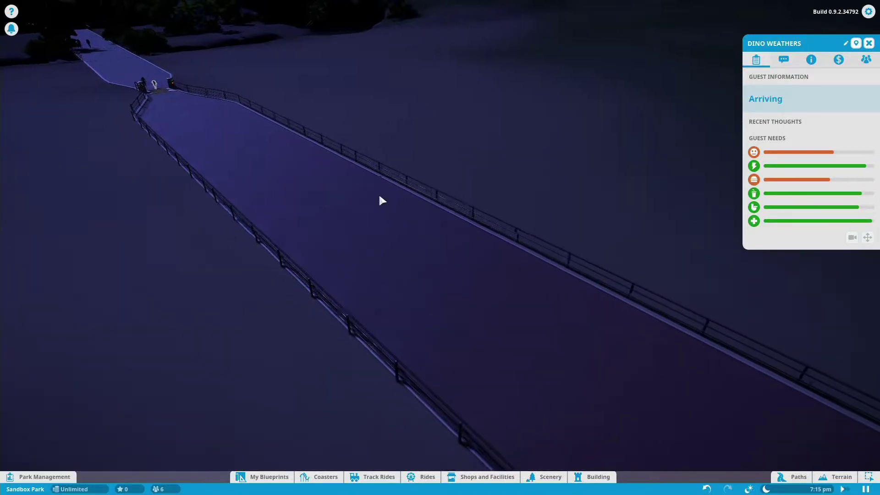
pyautogui.press('w')
pyautogui.scroll(3, 397, 250)
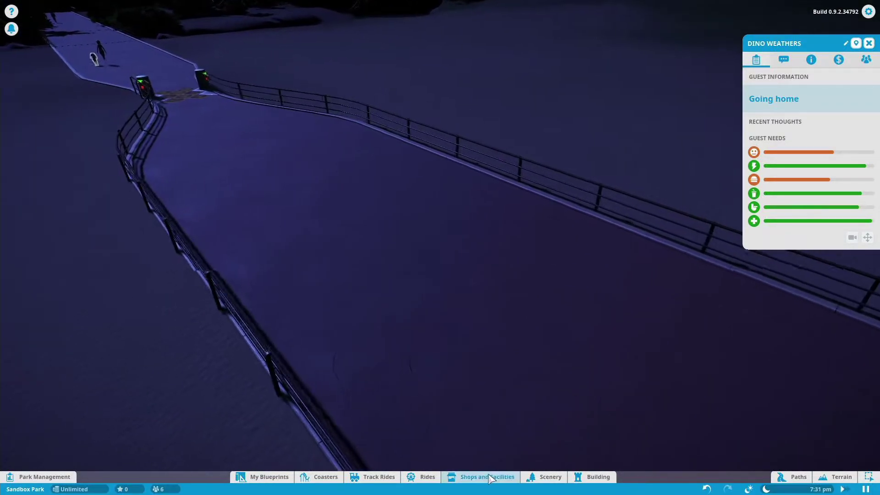
# - Browse the custom scenery pieces and pick Alpine Rock 1 for placement
pyautogui.click(487, 477)
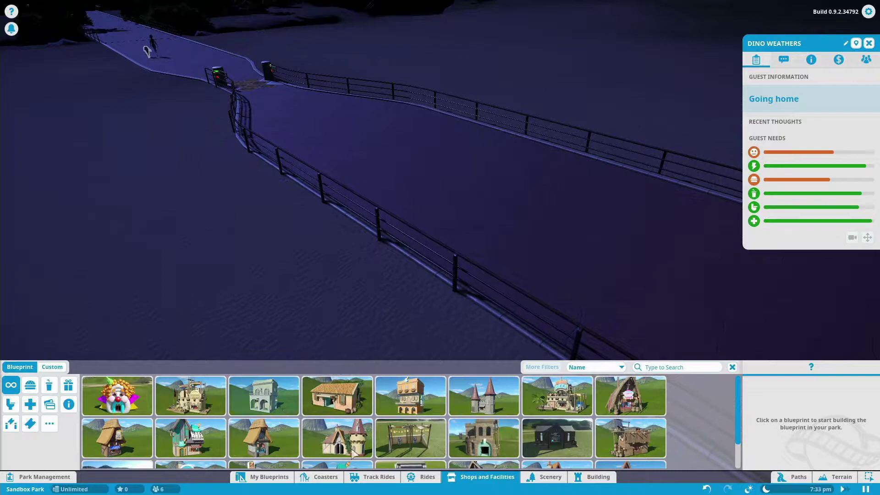
pyautogui.click(539, 478)
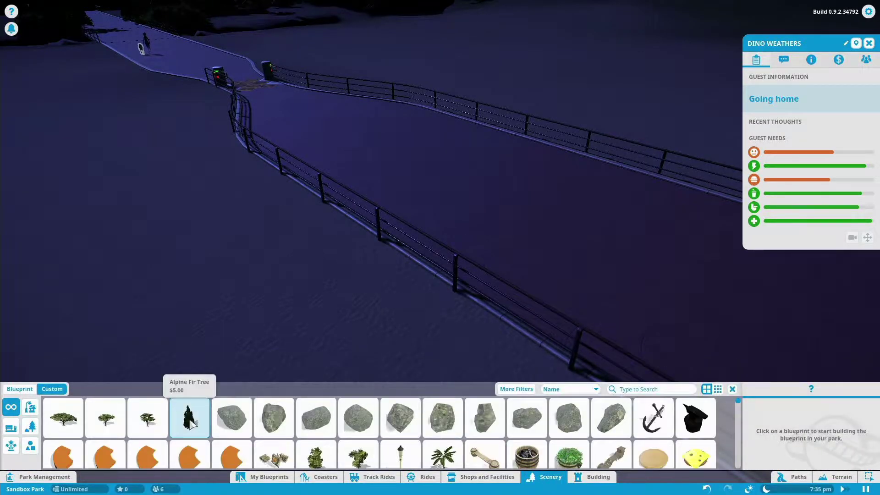
pyautogui.click(239, 414)
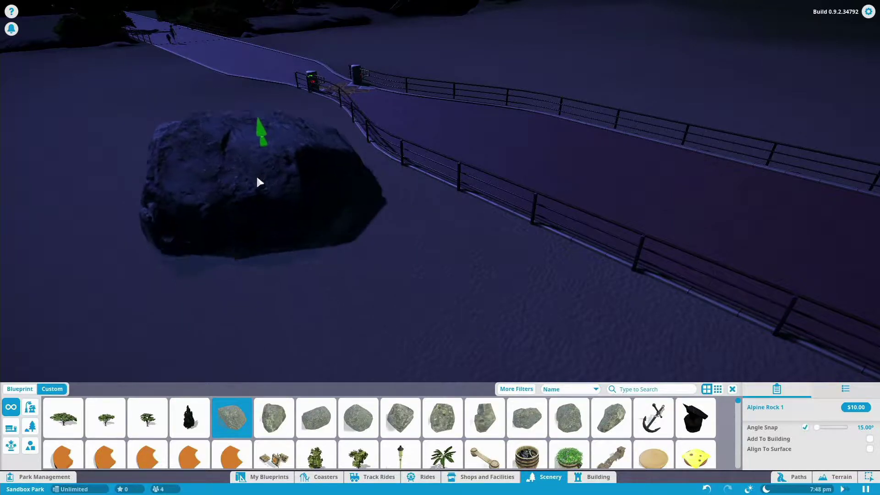
# - Lift Alpine Rock 1 off the ground and carry it over to the park entrance gate
pyautogui.press('shift')
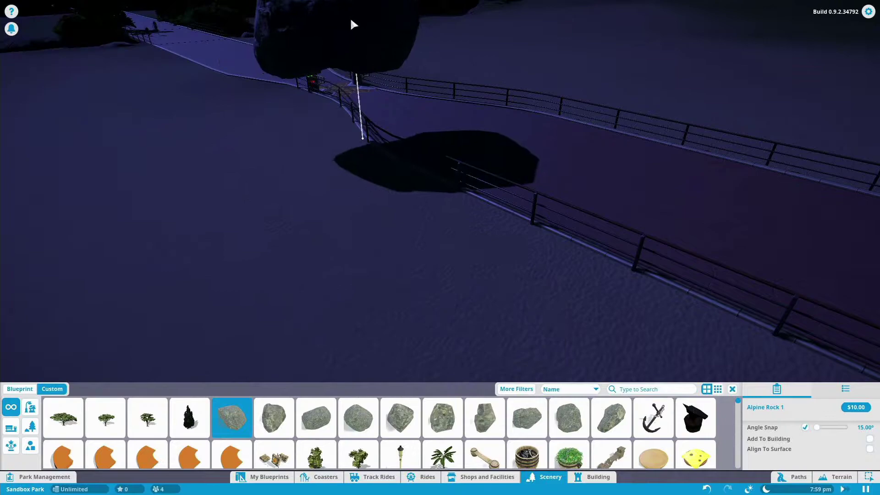
pyautogui.press('d')
pyautogui.press('w')
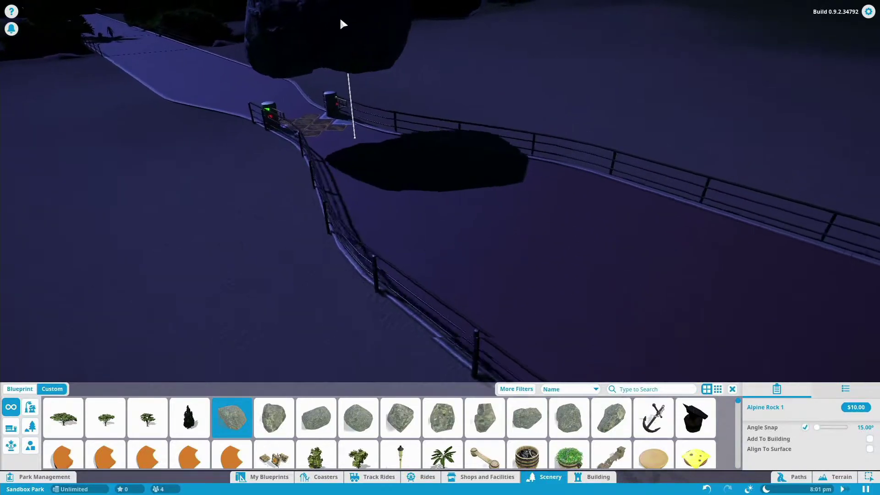
pyautogui.press('a')
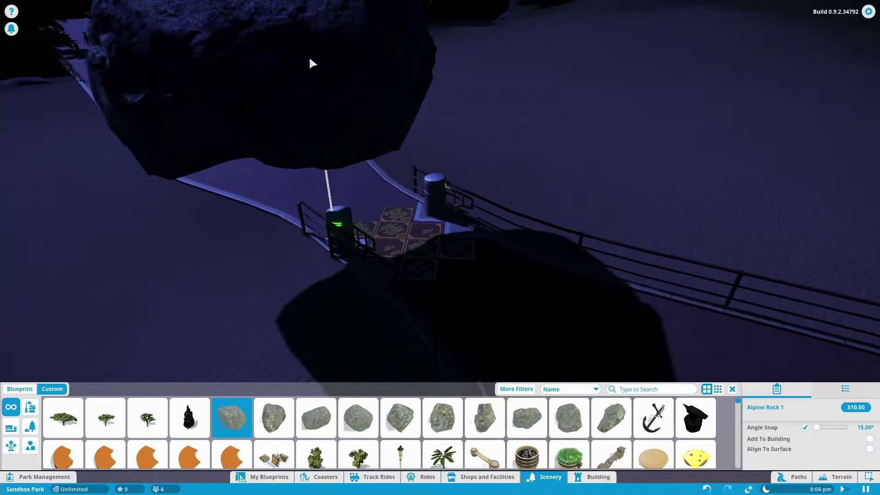
pyautogui.press('a')
pyautogui.middleClick(410, 82)
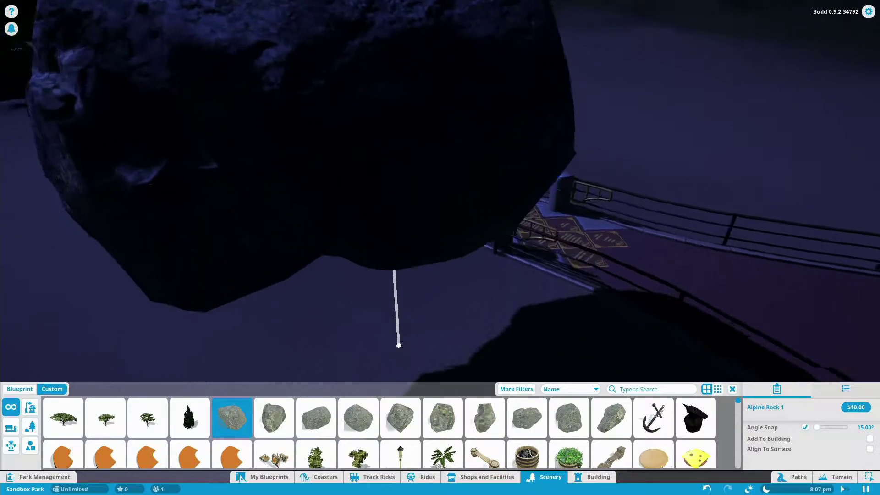
pyautogui.press('w')
pyautogui.press('d')
pyautogui.press('a')
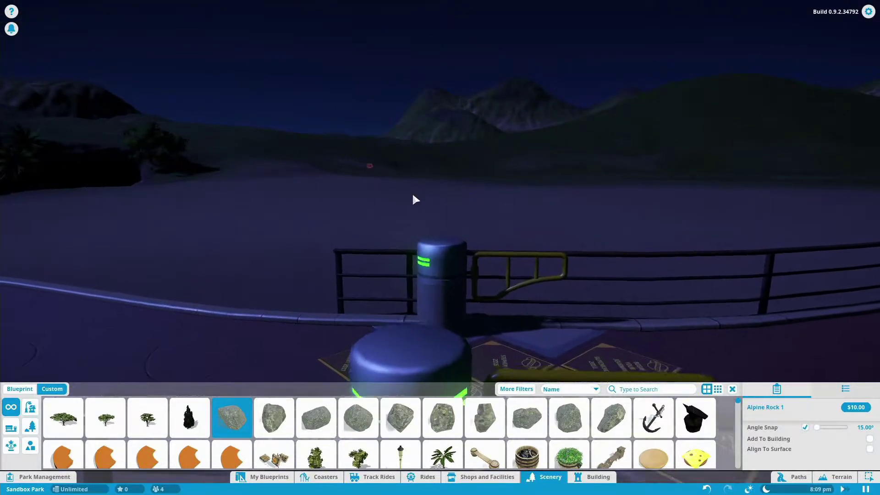
pyautogui.press('s')
pyautogui.scroll(-5, 420, 260)
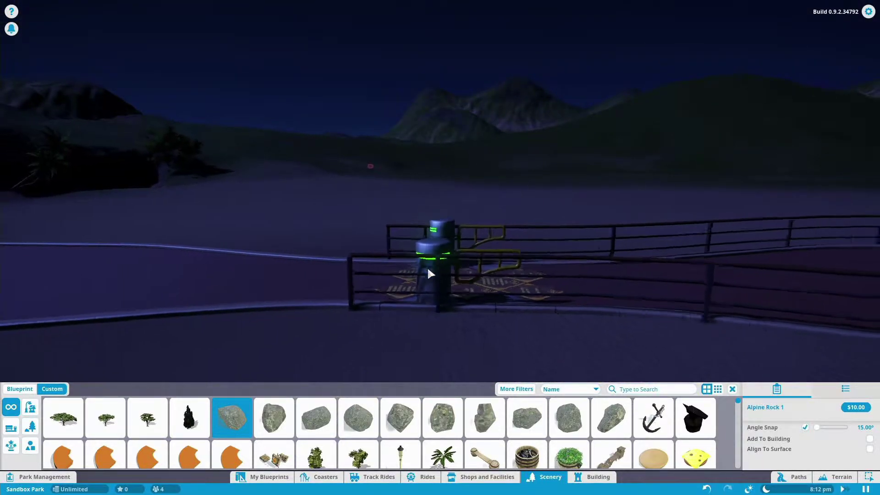
# - Align the raised Alpine Rock 1 above the entrance gate, adjust its height and place it floating there
pyautogui.middleClick(434, 261)
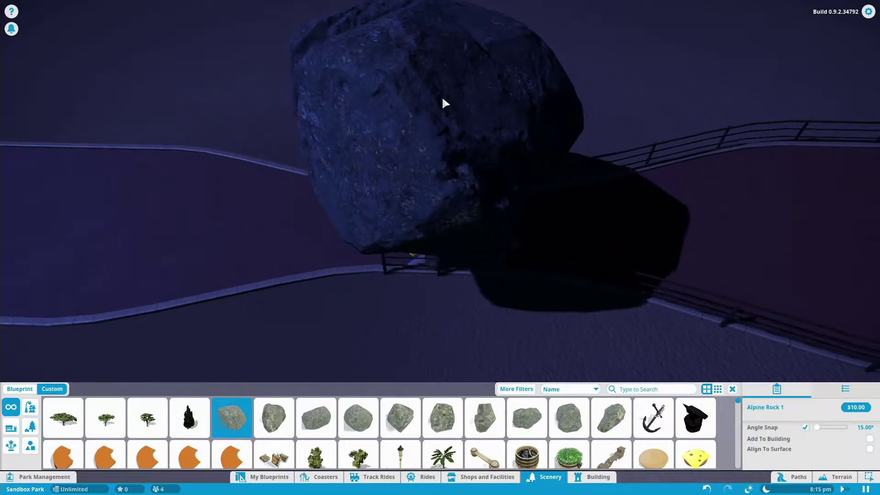
pyautogui.middleClick(443, 92)
pyautogui.scroll(3, 449, 96)
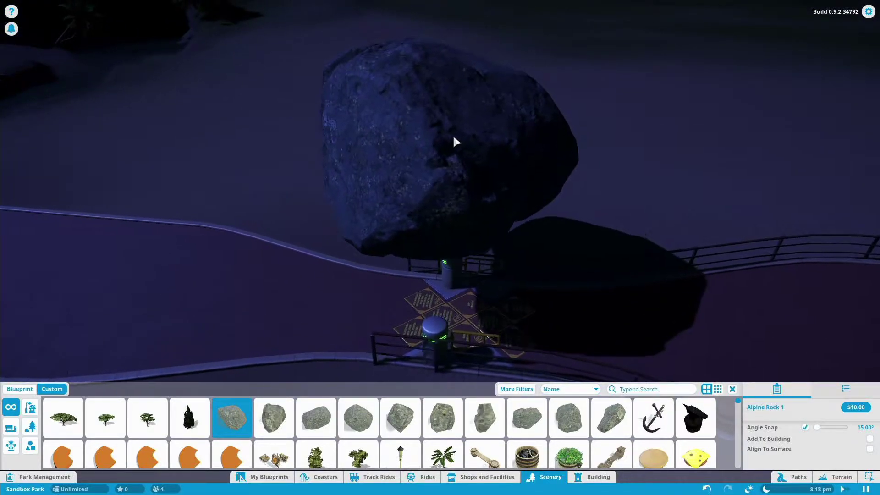
pyautogui.middleClick(452, 120)
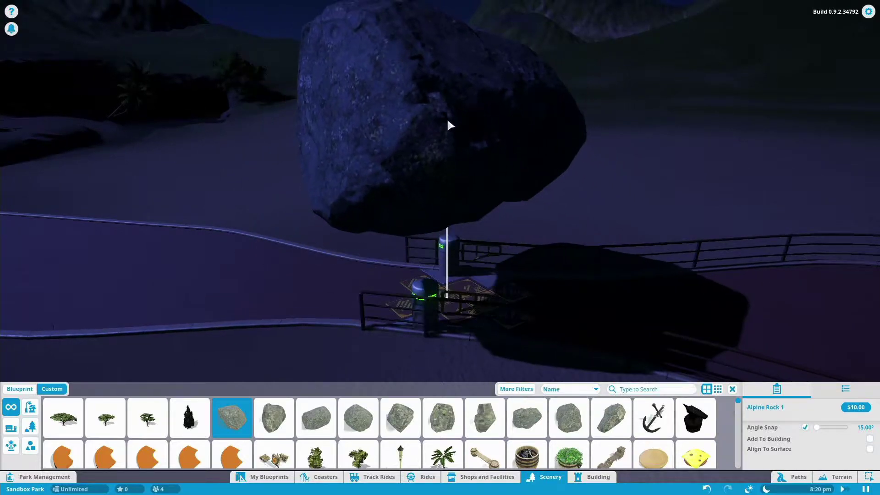
pyautogui.press('z')
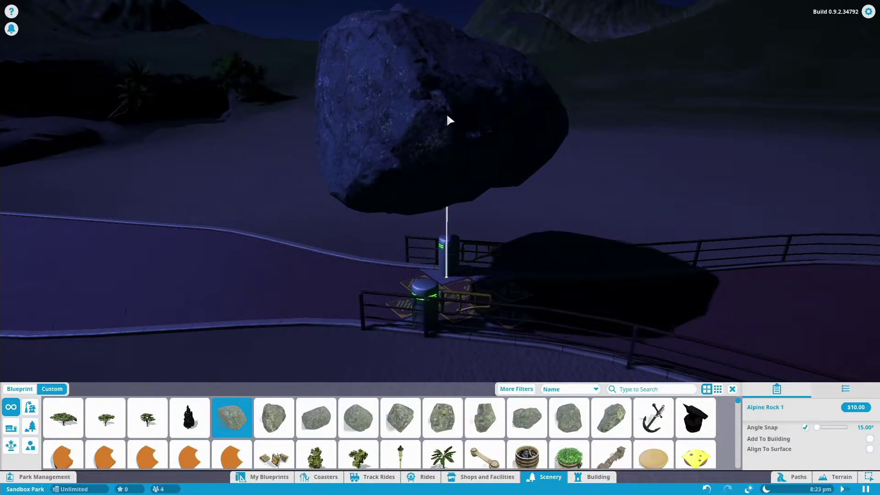
pyautogui.press('shift')
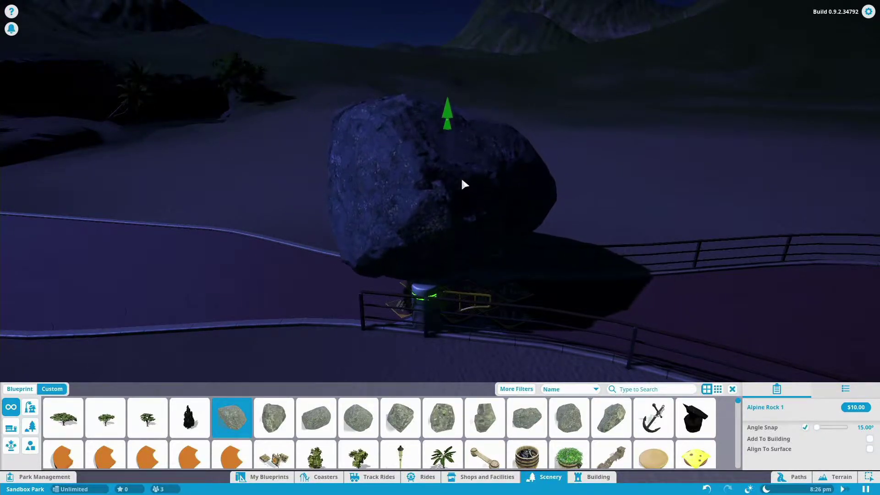
pyautogui.press('shift')
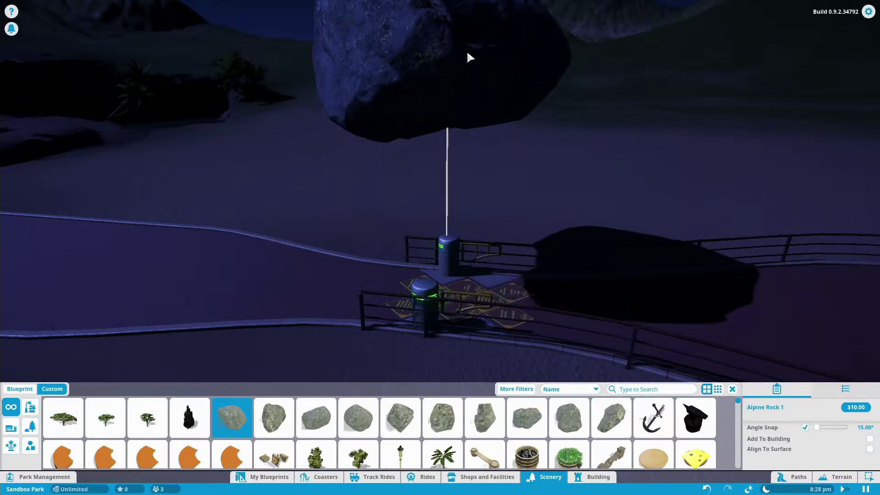
pyautogui.click(467, 55)
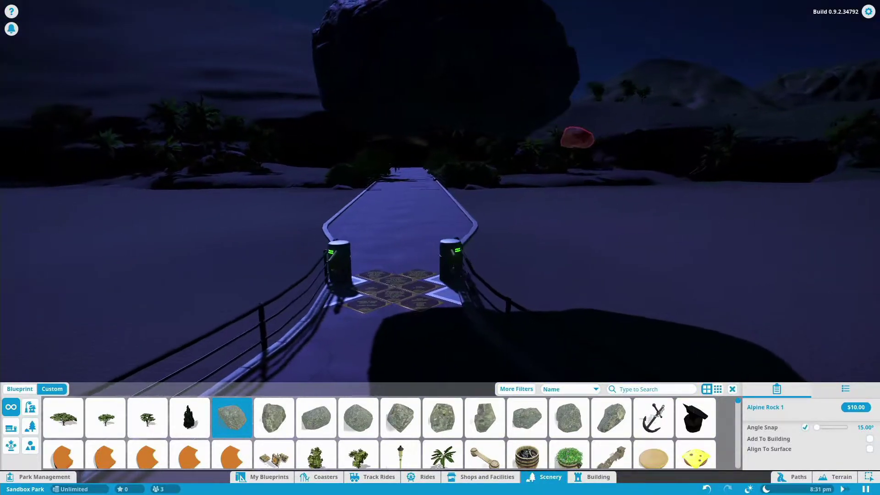
# - Try rotating a second Alpine Rock 1 in 15° steps on the ground beside the path, and cancel its placement
pyautogui.press('w')
pyautogui.moveTo(621, 222); pyautogui.dragTo(733, 256)
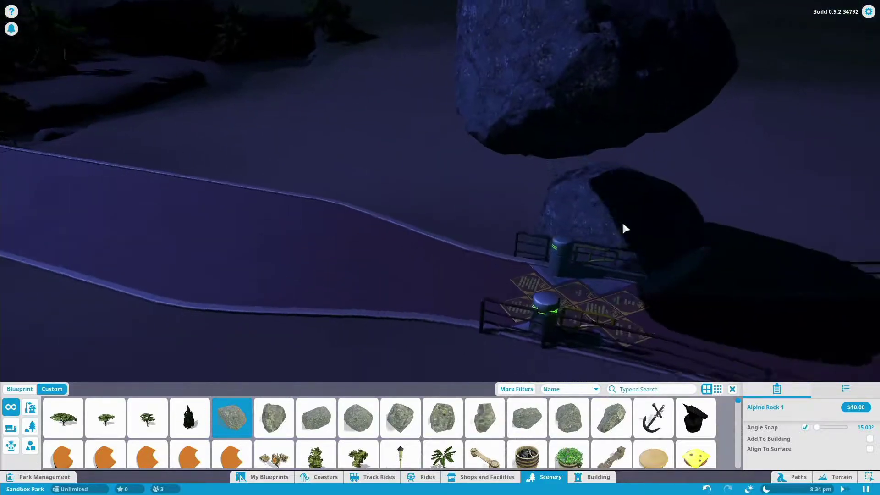
pyautogui.press('s')
pyautogui.press('a')
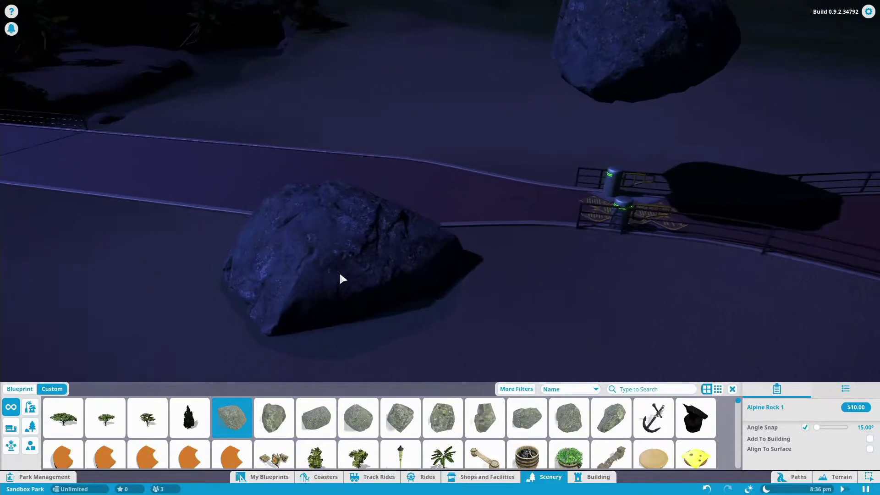
pyautogui.press('z')
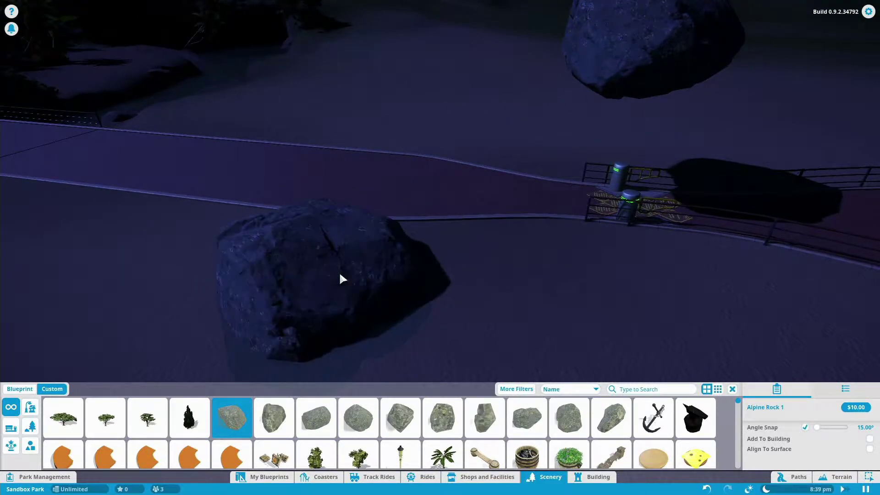
pyautogui.press('z')
pyautogui.press('z')
pyautogui.press('z')
pyautogui.press('z')
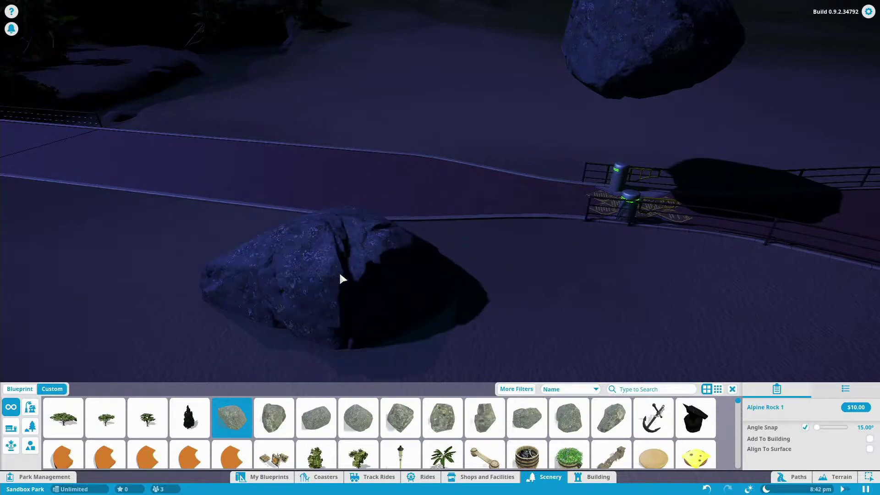
pyautogui.press('z')
pyautogui.press('z')
pyautogui.press('z')
pyautogui.press('z')
pyautogui.click(340, 275)
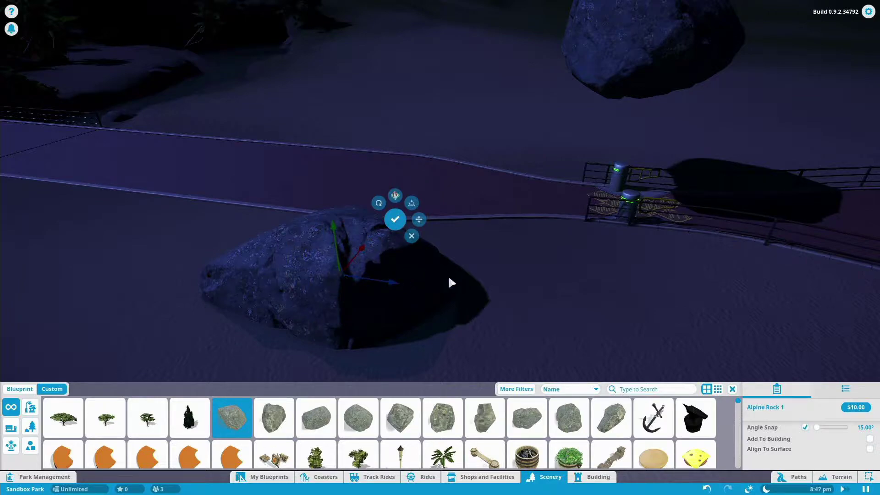
pyautogui.press('Escape')
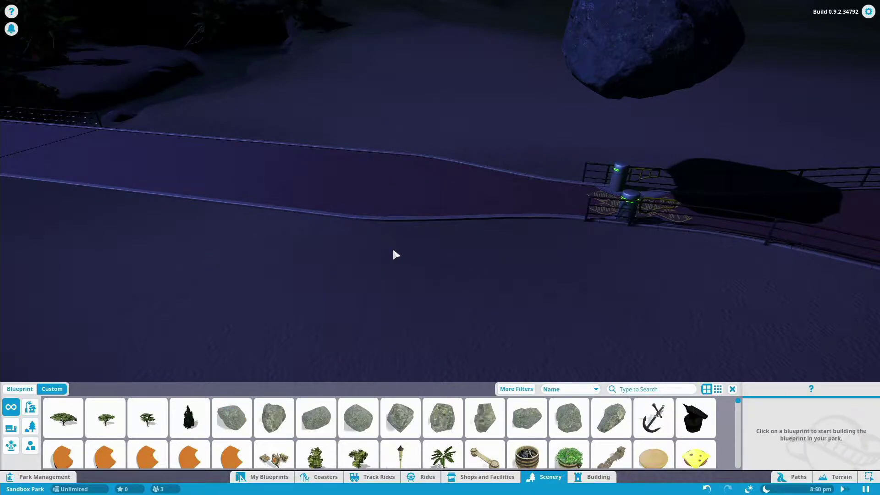
# - Delete the Alpine Rock 1 floating above the entrance gate
pyautogui.click(600, 111)
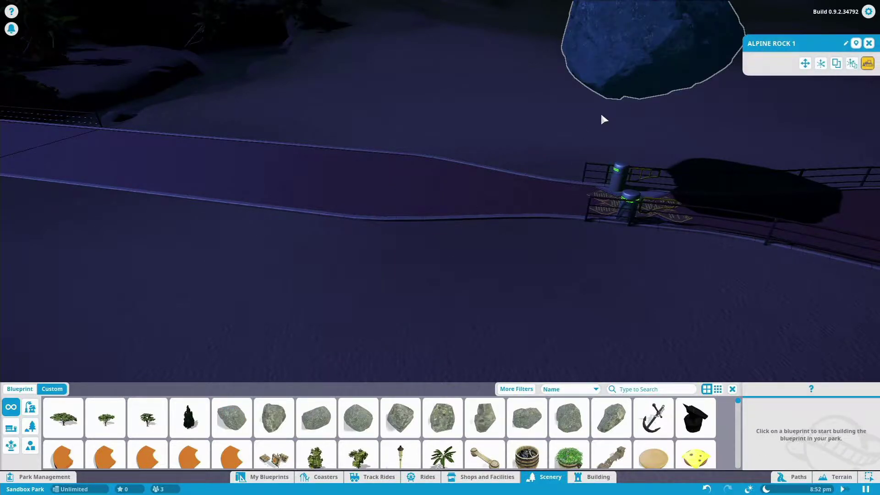
pyautogui.press('Delete')
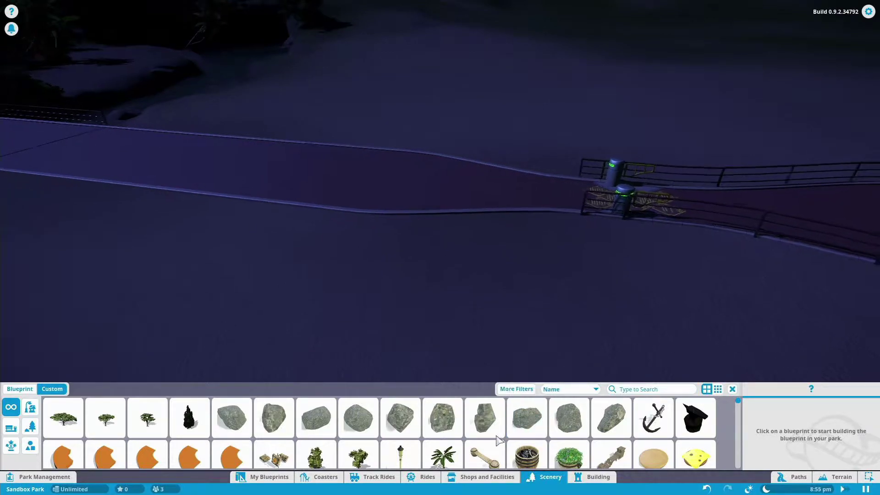
# - Set Alpine Rock 3 on the ground beside the entrance path and shift it closer to the path edge
pyautogui.click(485, 417)
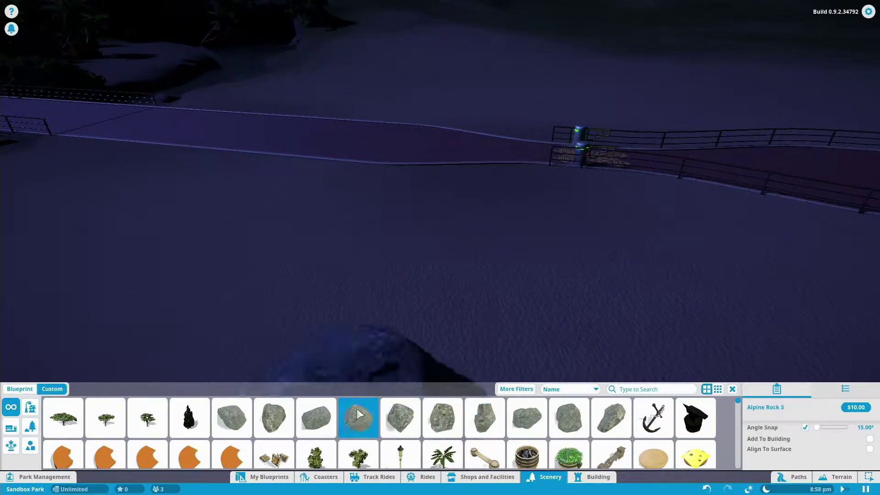
pyautogui.click(335, 247)
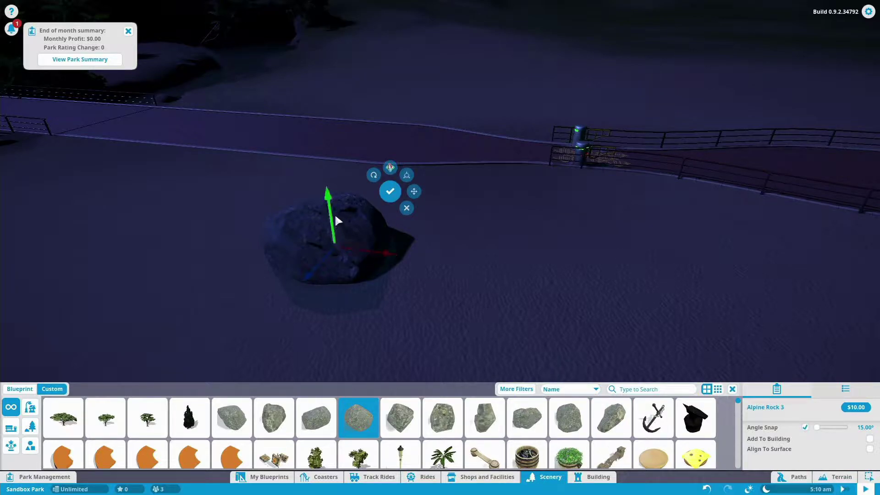
pyautogui.moveTo(334, 212); pyautogui.dragTo(390, 206)
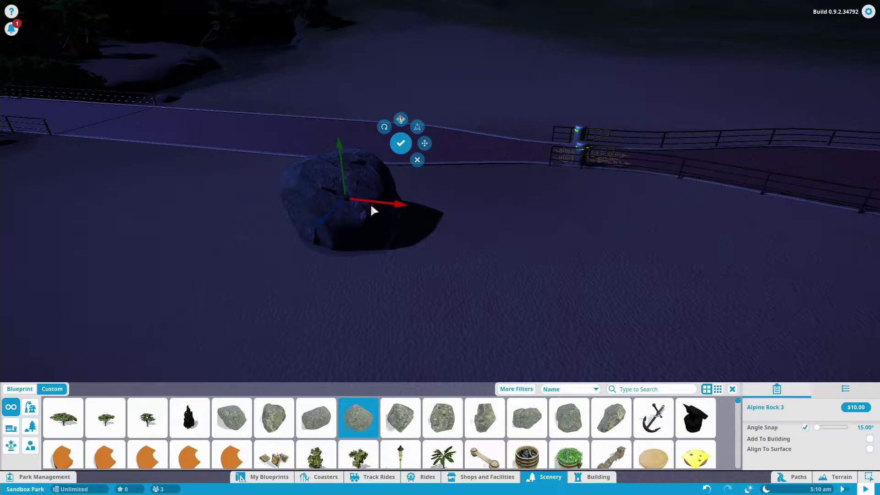
# - Switch Alpine Rock 3 to rotation and turn it about several axes with 15° angle snap
pyautogui.press('x')
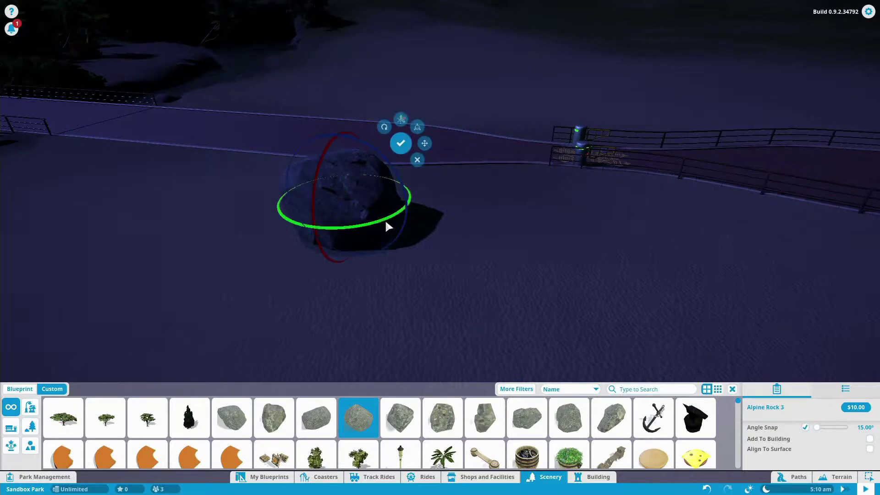
pyautogui.press('x')
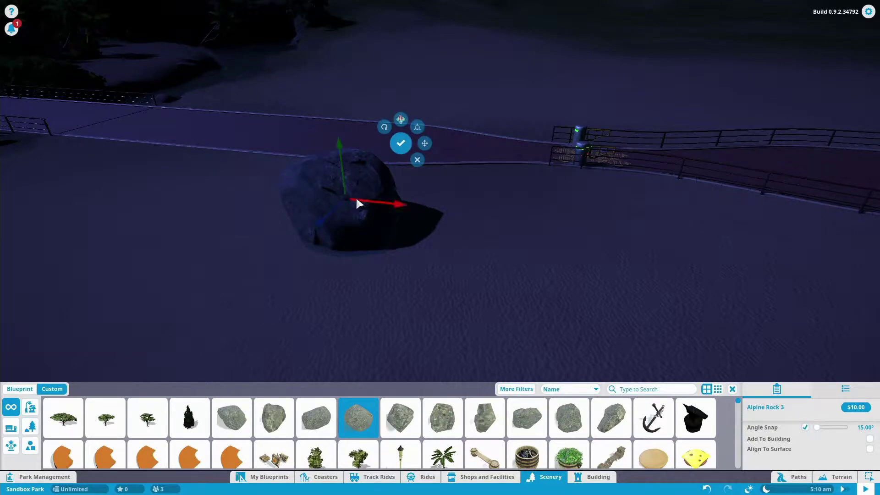
pyautogui.press('z')
pyautogui.press('z')
pyautogui.press('z')
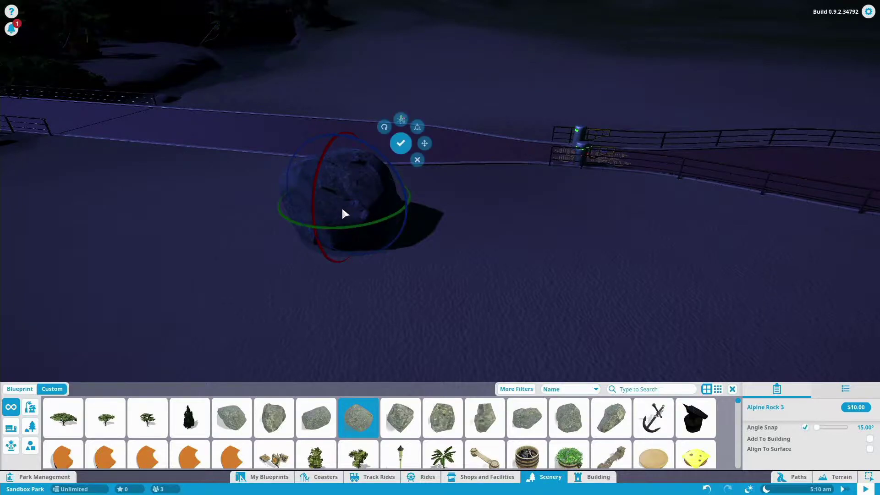
pyautogui.moveTo(319, 230); pyautogui.dragTo(307, 182)
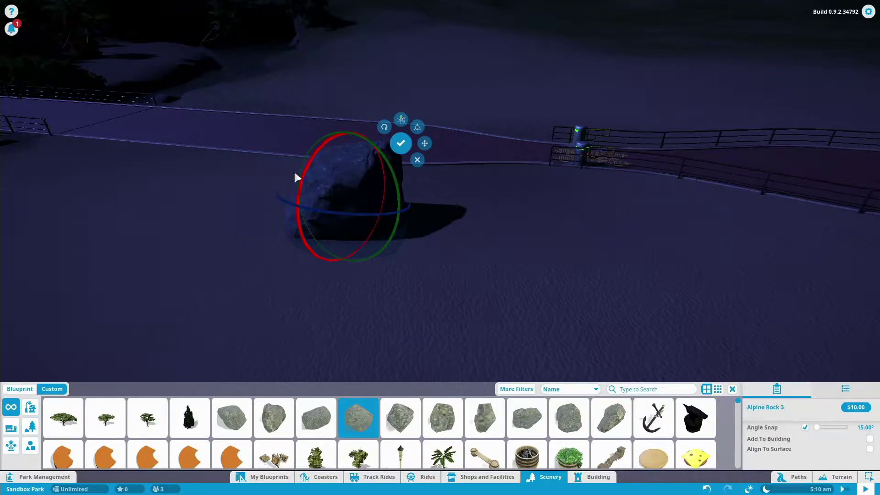
pyautogui.moveTo(399, 192); pyautogui.dragTo(402, 300)
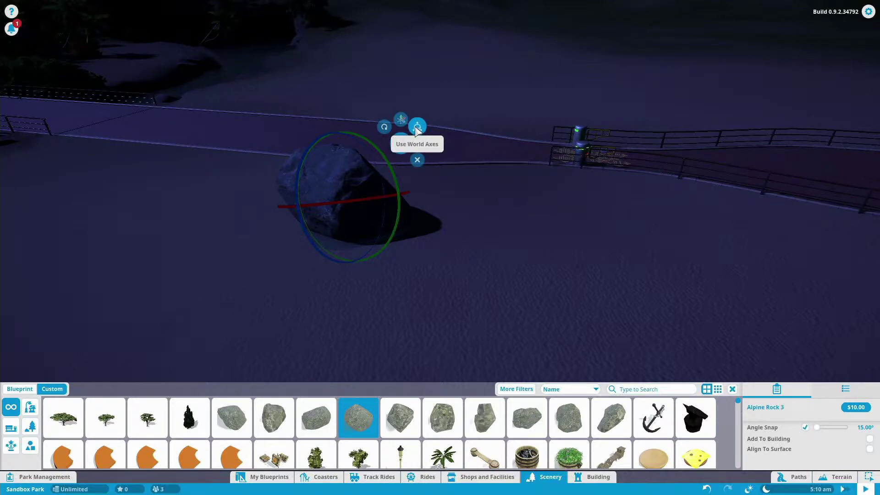
# - Compare the world and local rotation axes of Alpine Rock 3, and turn it about its local red axis
pyautogui.click(416, 127)
pyautogui.click(417, 130)
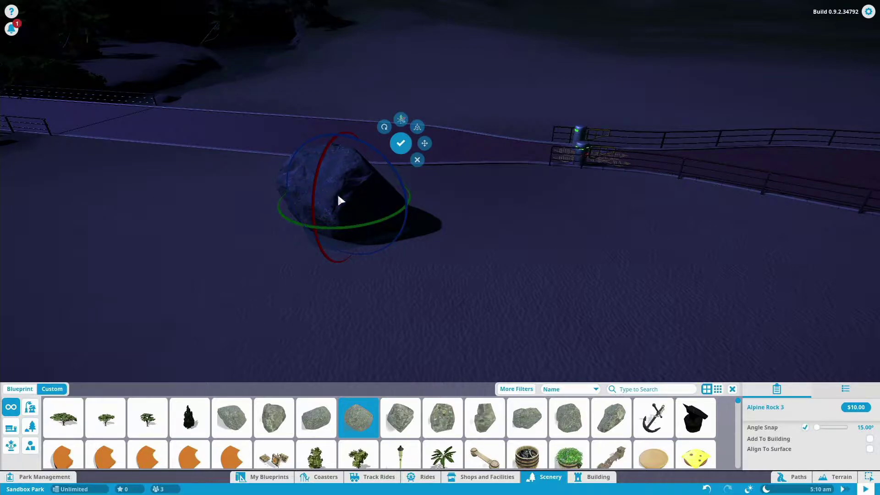
pyautogui.click(419, 129)
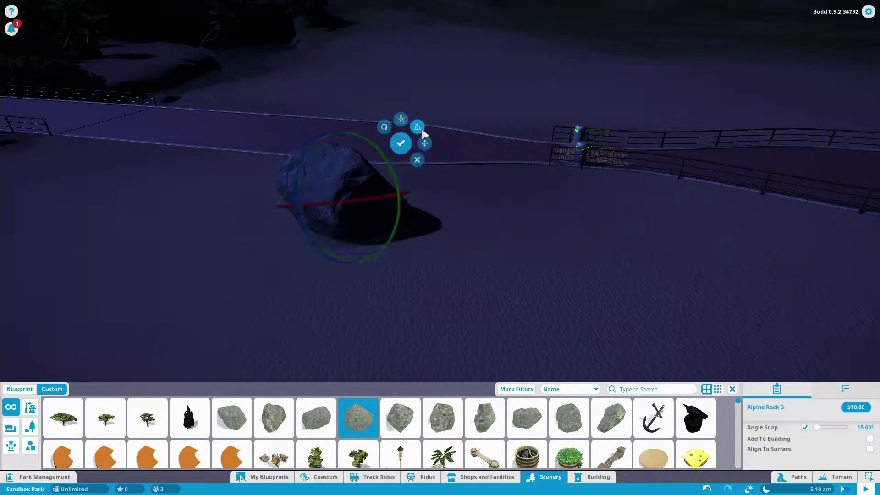
pyautogui.moveTo(340, 204); pyautogui.dragTo(363, 193)
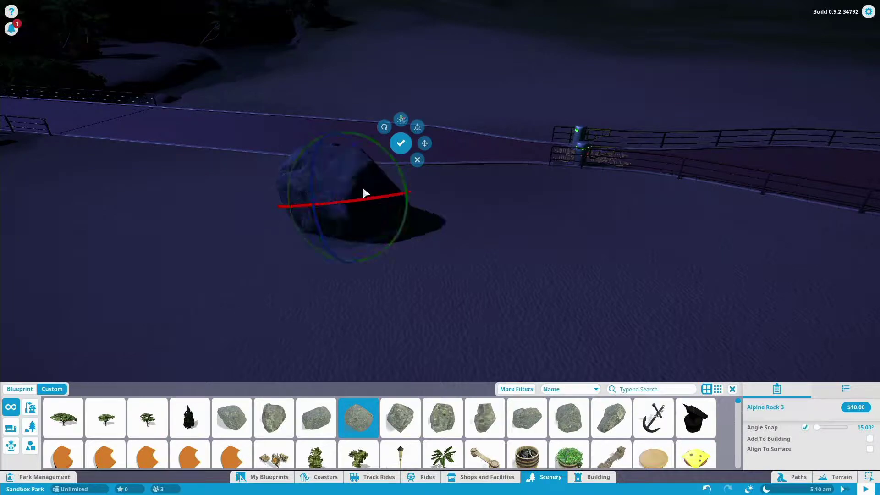
# - Switch Alpine Rock 3 back to the world axes and turn it about the blue axis with 15° angle snap
pyautogui.click(418, 129)
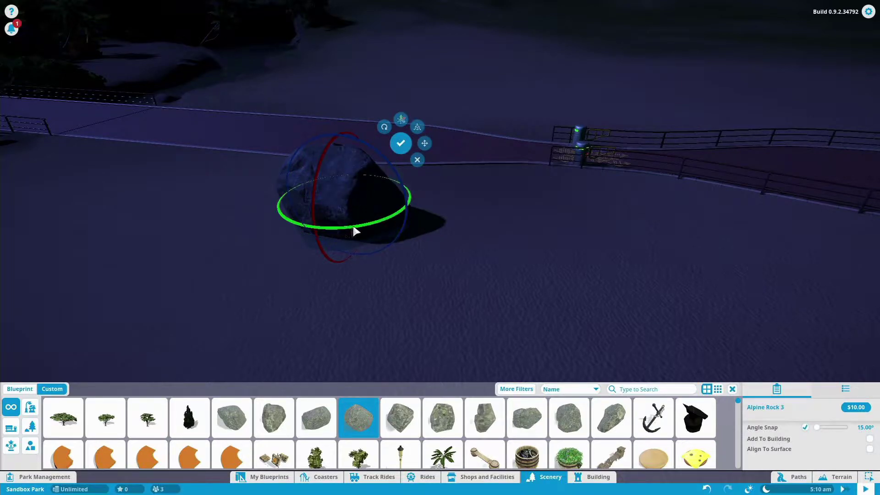
pyautogui.press('a')
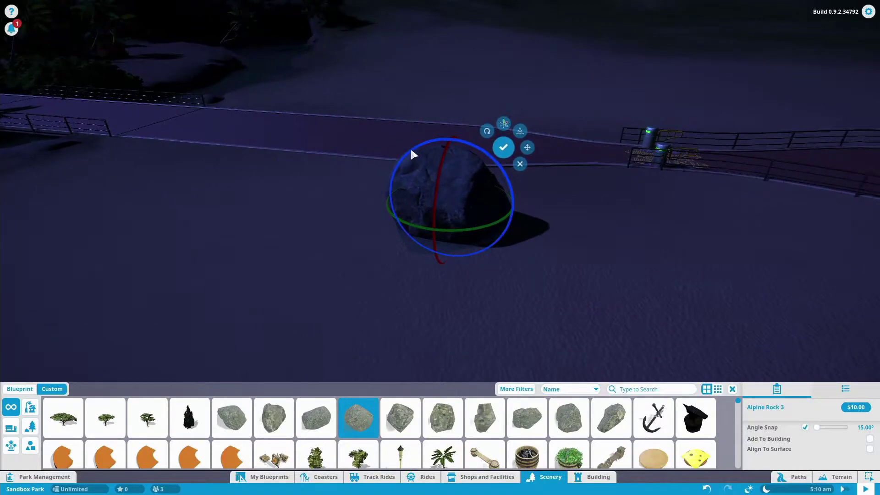
pyautogui.moveTo(412, 154); pyautogui.dragTo(378, 177)
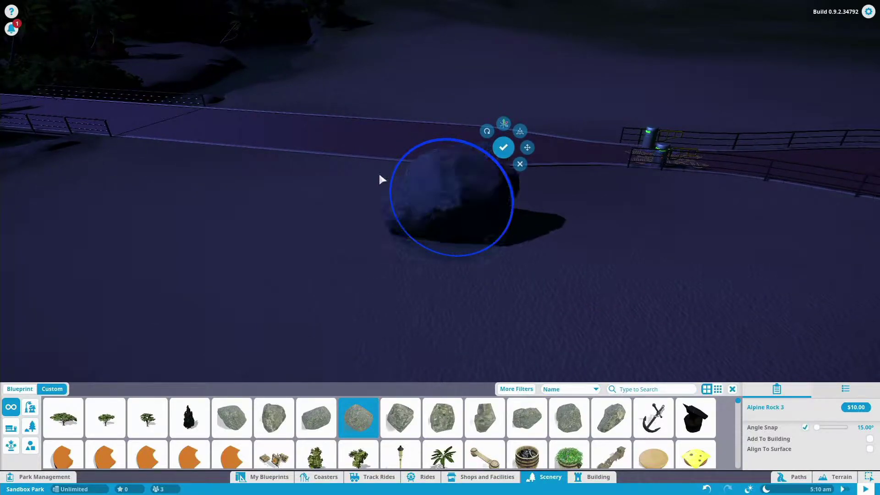
pyautogui.click(487, 132)
pyautogui.press('d')
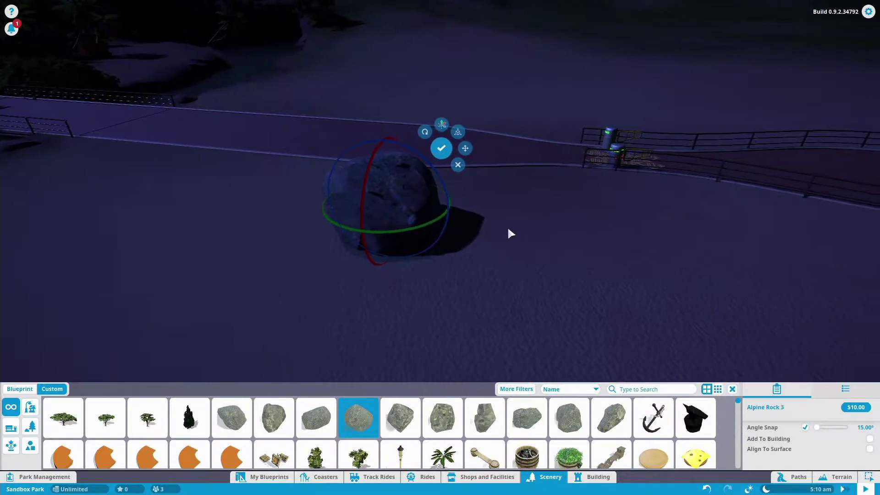
# - End the rotation of Alpine Rock 3 and delete the rock from beside the entrance path
pyautogui.click(396, 205)
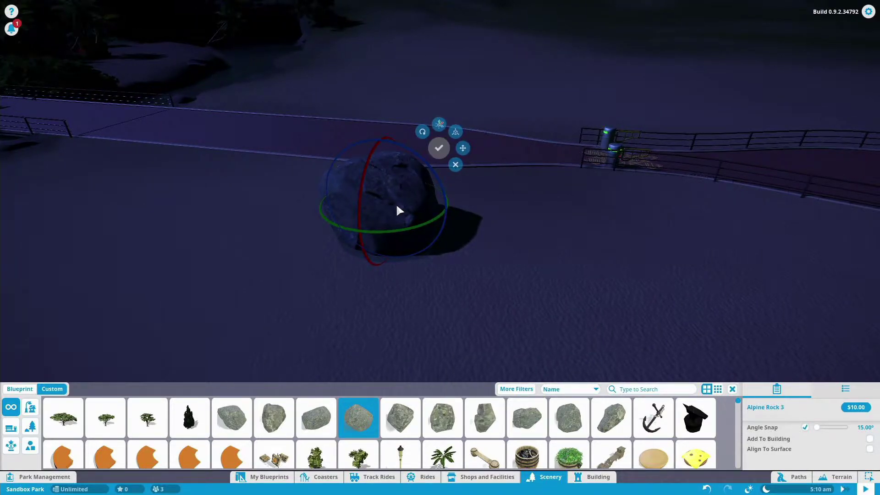
pyautogui.click(455, 164)
pyautogui.click(396, 204)
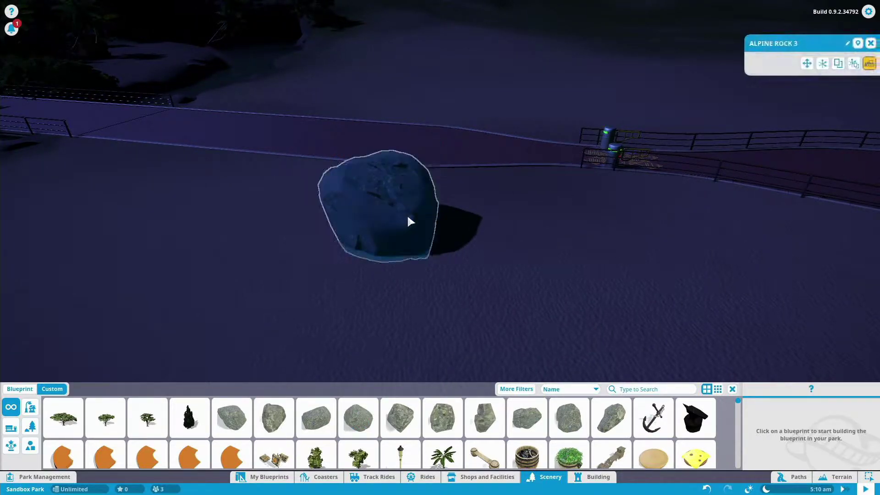
pyautogui.press('Delete')
# - Show only the lamps and lights among the custom scenery props and pick the Colourable Event Light
pyautogui.press('w')
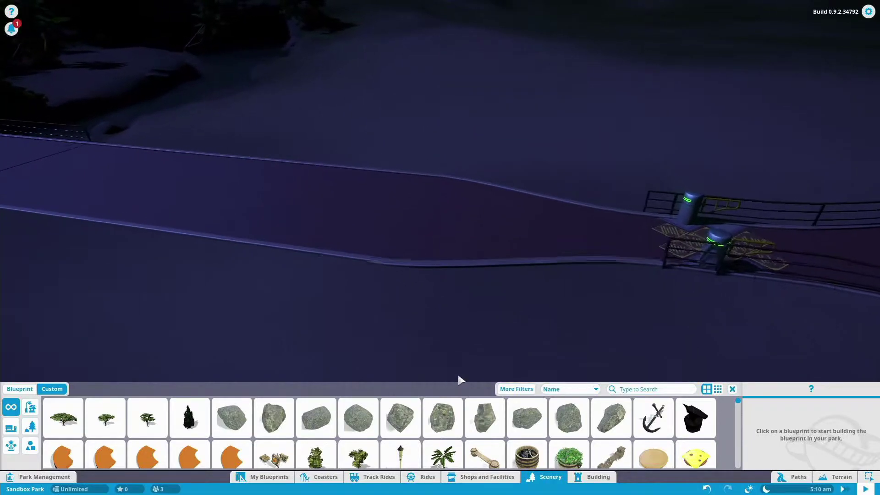
pyautogui.press('a')
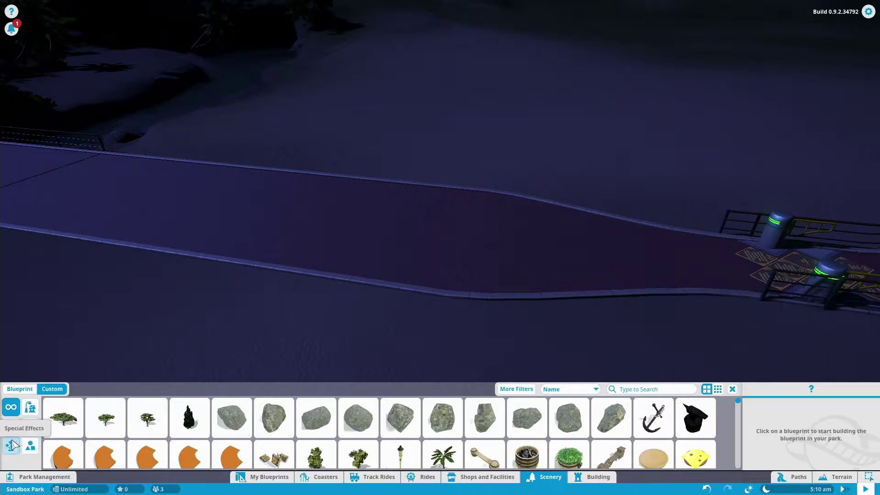
pyautogui.click(31, 407)
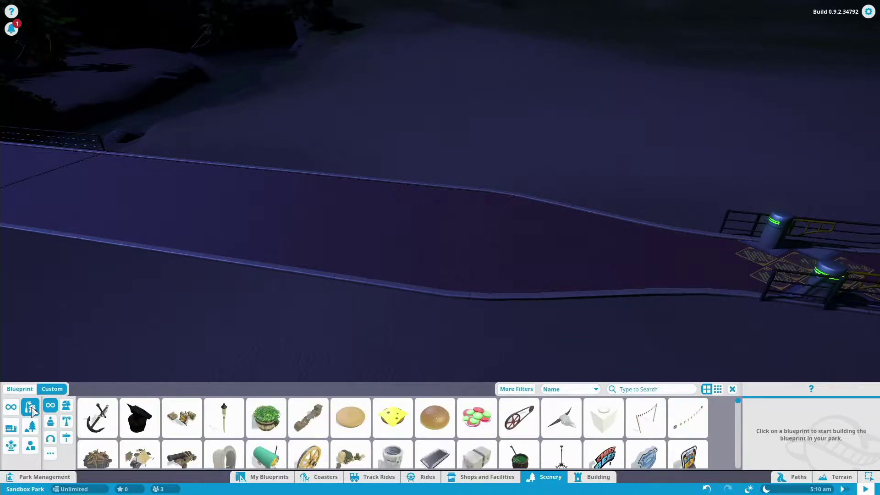
pyautogui.click(67, 422)
pyautogui.press('s')
pyautogui.click(224, 416)
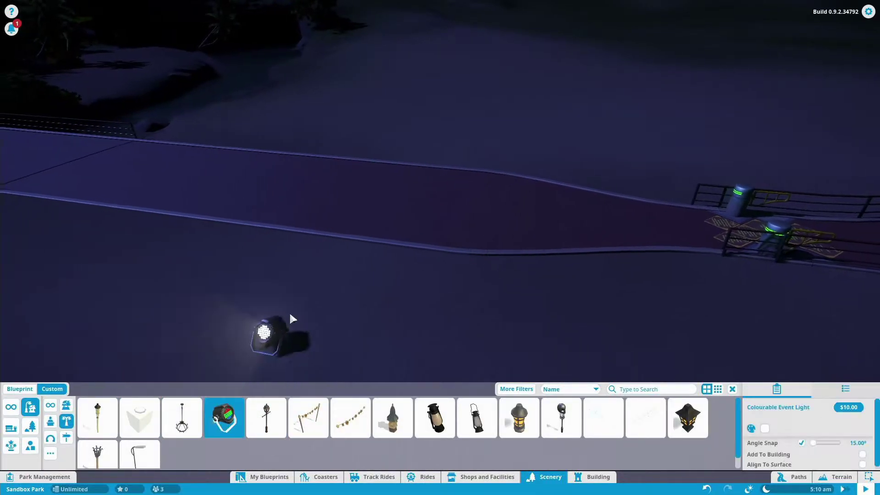
# - Hold the Colourable Event Light over the entrance path, turn it with 15° angle snap and try raising and lowering it vertically
pyautogui.press('w')
pyautogui.press('a')
pyautogui.scroll(5, 355, 243)
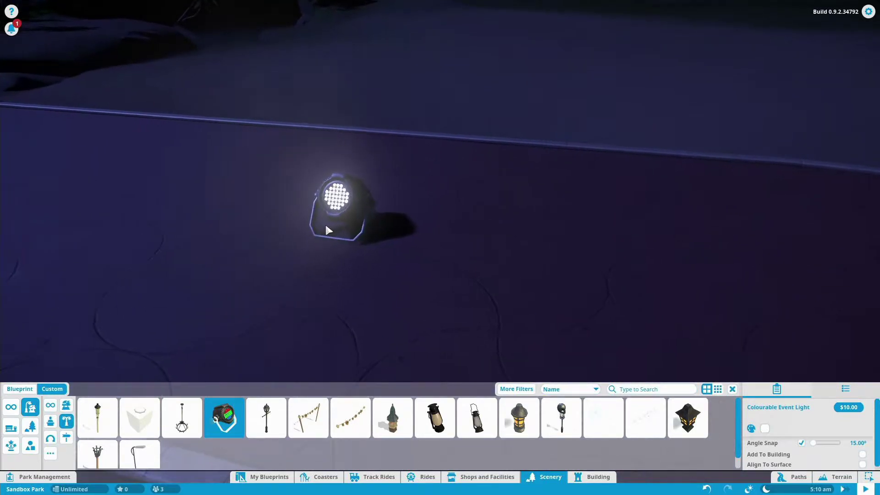
pyautogui.press('z')
pyautogui.press('z')
pyautogui.press('z')
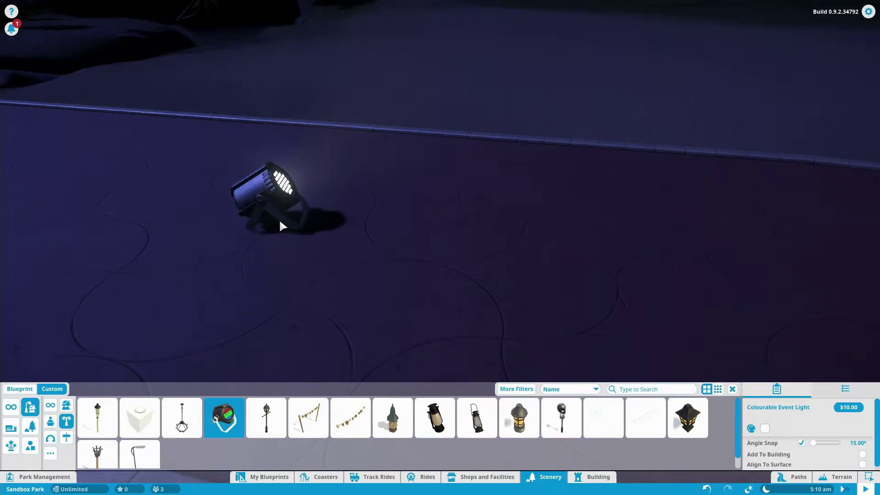
pyautogui.press('shift')
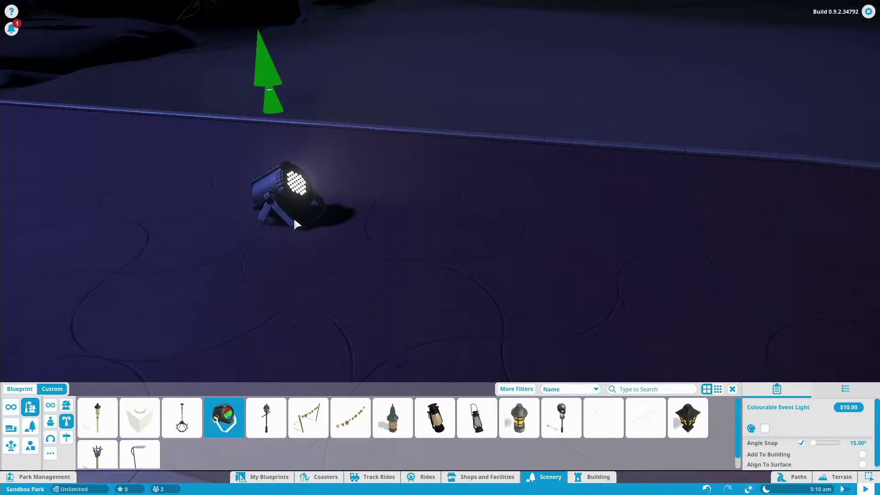
pyautogui.press('z')
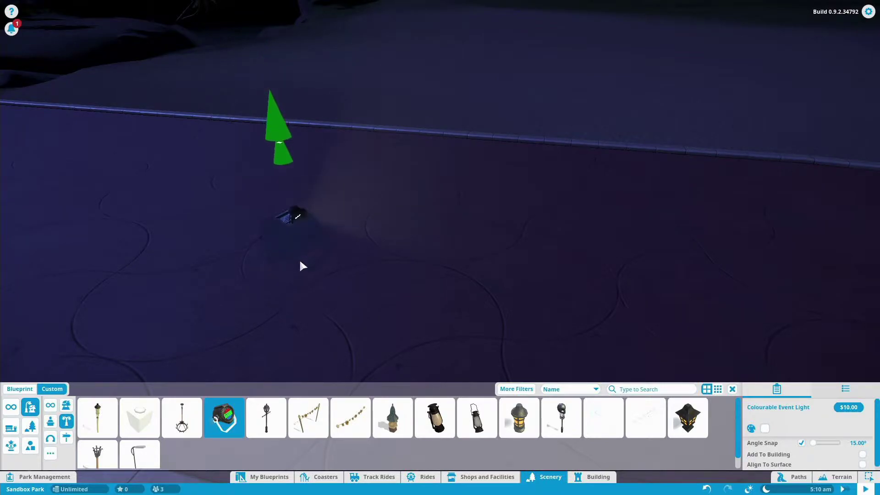
pyautogui.press('z')
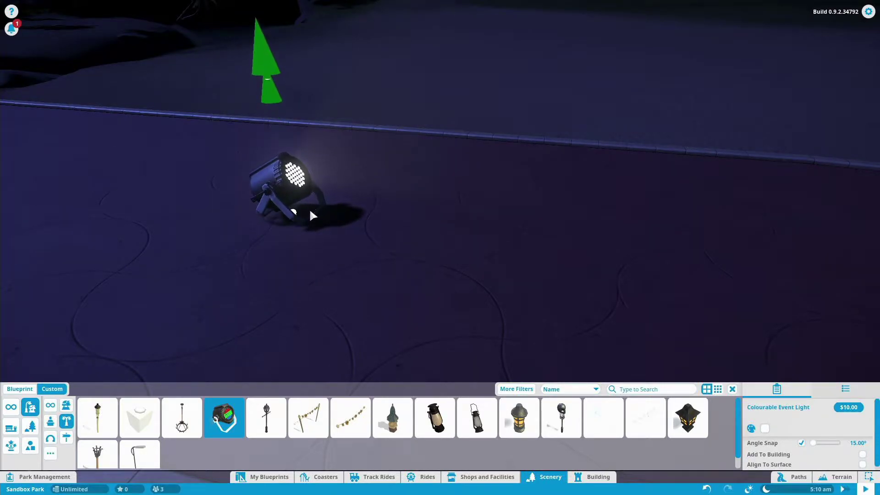
# - Set the Colourable Event Light on the path, turn it about several rotation axes and switch it to the movement axes
pyautogui.scroll(-2, 310, 209)
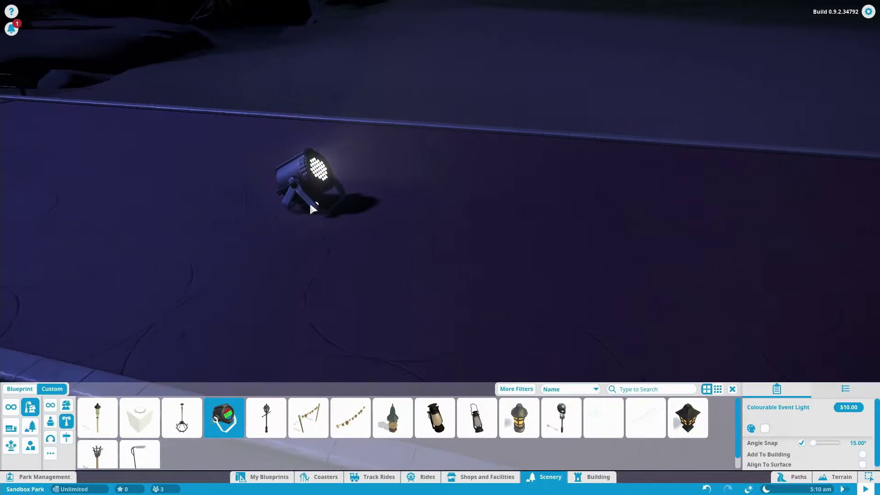
pyautogui.click(315, 194)
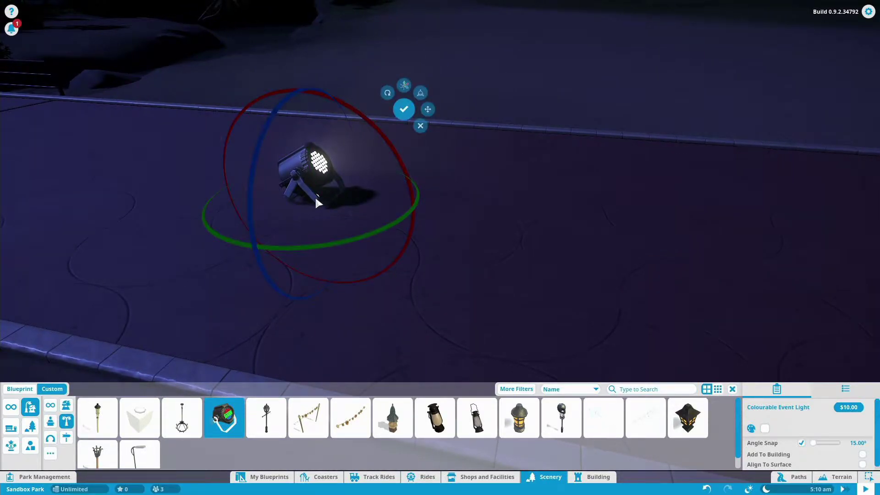
pyautogui.moveTo(286, 105); pyautogui.dragTo(280, 152)
pyautogui.moveTo(241, 121)
pyautogui.mouseDown()
pyautogui.moveTo(293, 85)
pyautogui.moveTo(321, 81)
pyautogui.moveTo(255, 92)
pyautogui.moveTo(226, 114)
pyautogui.moveTo(238, 120)
pyautogui.mouseUp()
pyautogui.moveTo(345, 243); pyautogui.dragTo(290, 206)
pyautogui.press('x')
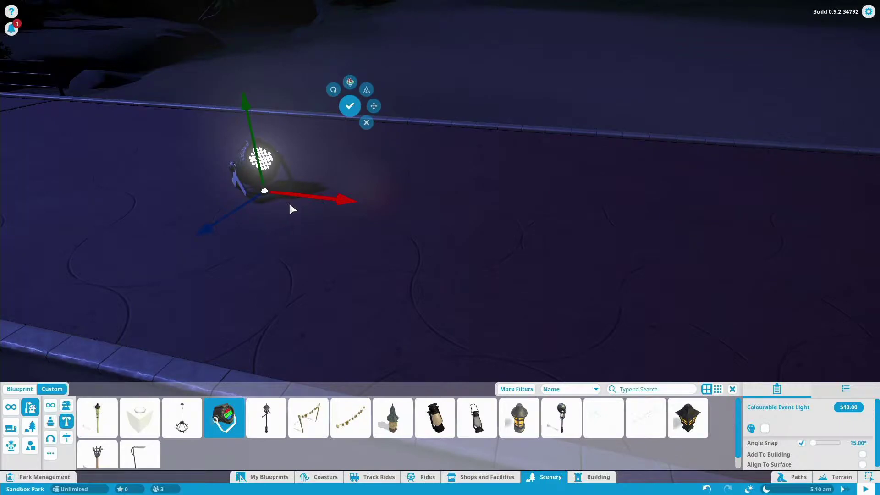
# - Leave the light's advanced placement and delete the Colourable Event Light standing on the path
pyautogui.click(366, 126)
pyautogui.press('a')
pyautogui.click(388, 178)
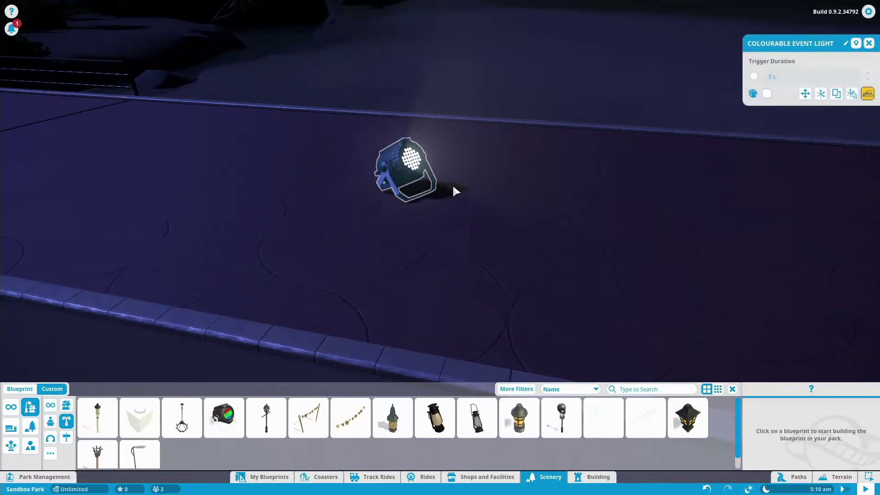
pyautogui.press('Delete')
# - Place a Skull Lamp Post on one entrance gate pillar, sinking its pole so only the skull and lamp stand above the pillar
pyautogui.press('s')
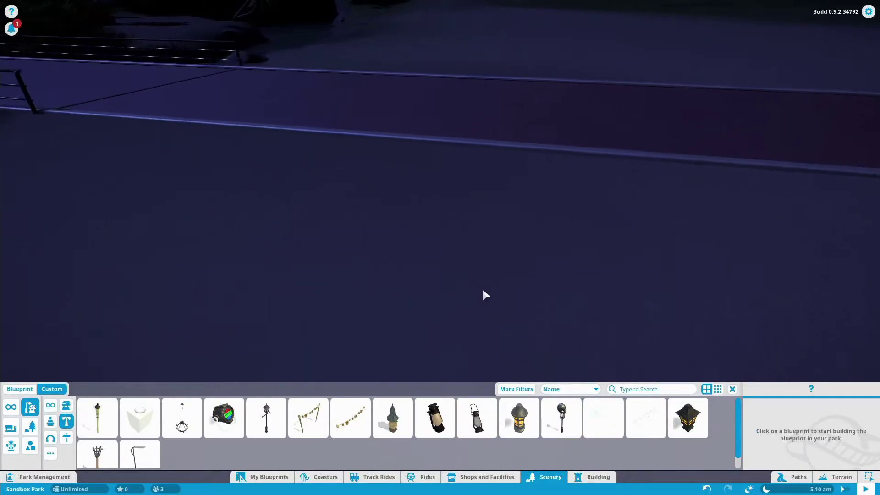
pyautogui.scroll(-5, 516, 294)
pyautogui.press('d')
pyautogui.scroll(5, 540, 308)
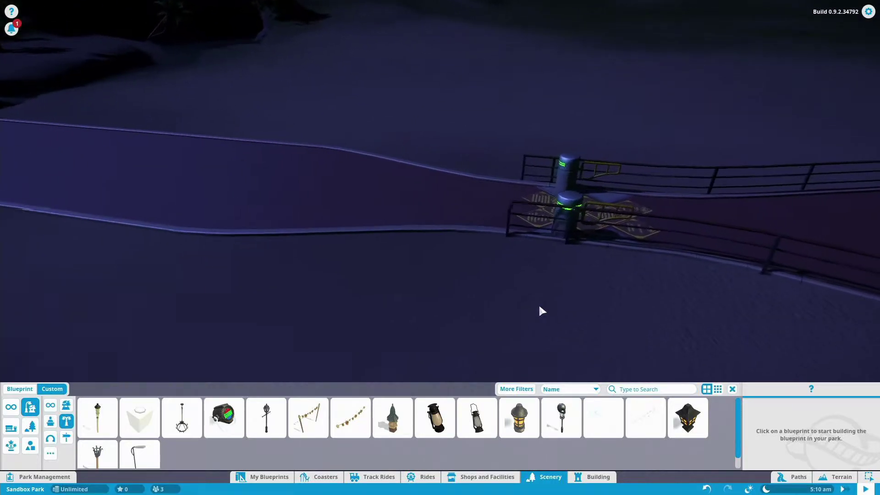
pyautogui.moveTo(540, 309); pyautogui.dragTo(539, 309)
pyautogui.press('a')
pyautogui.press('w')
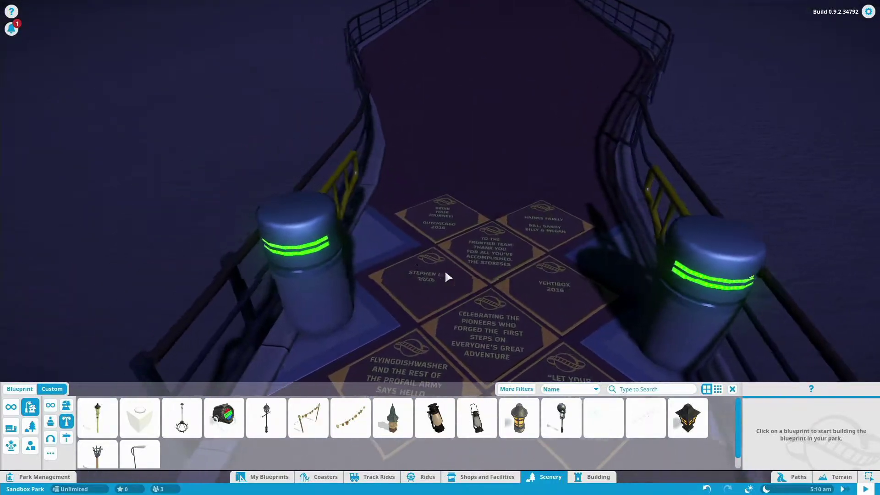
pyautogui.press('s')
pyautogui.press('w')
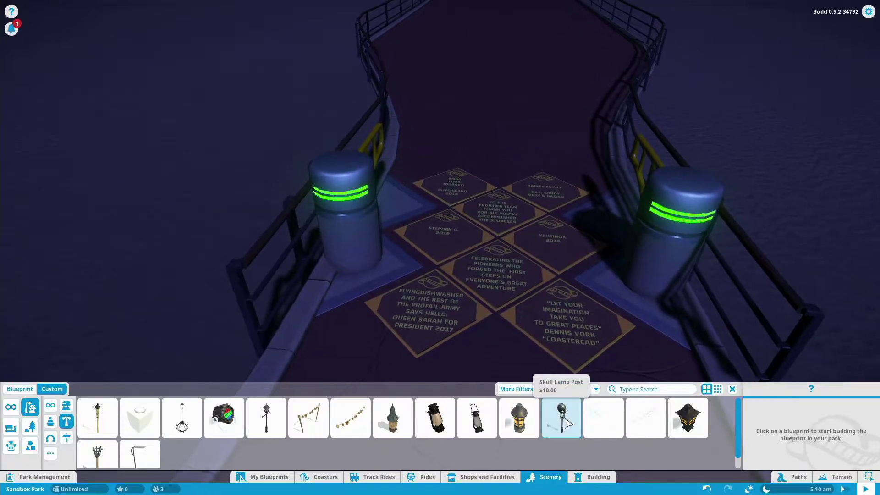
pyautogui.click(562, 416)
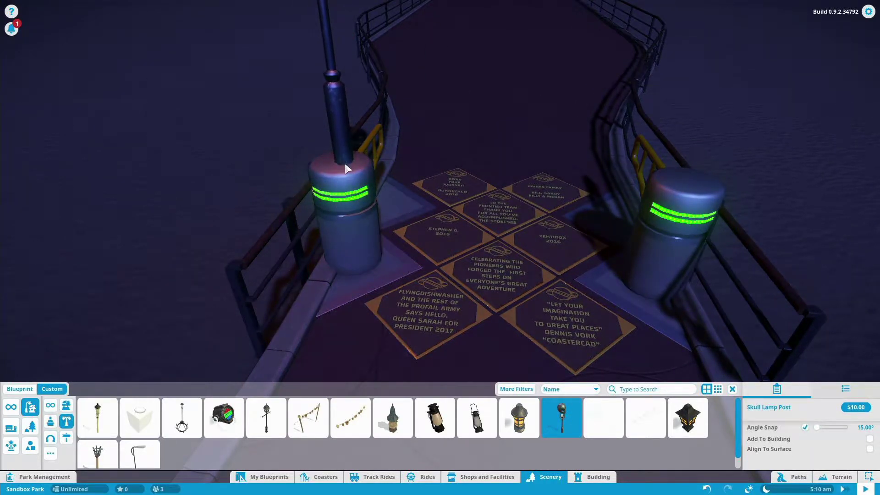
pyautogui.moveTo(357, 158); pyautogui.dragTo(357, 158)
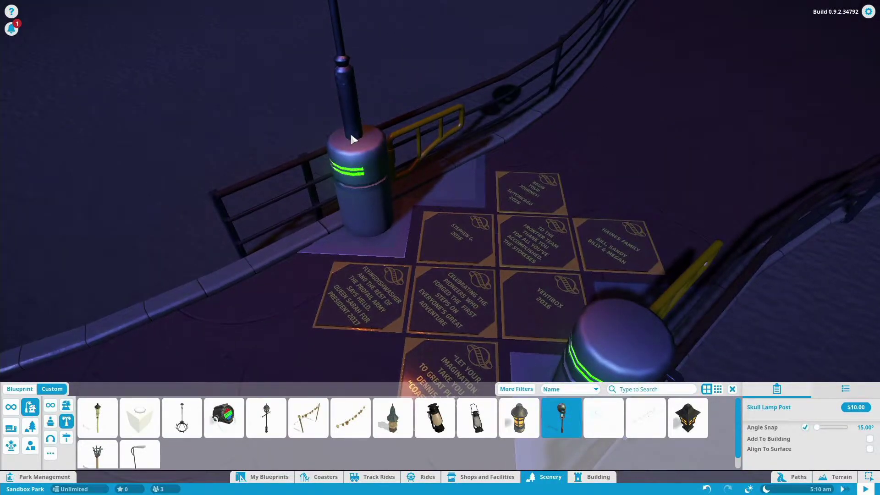
pyautogui.press('shift')
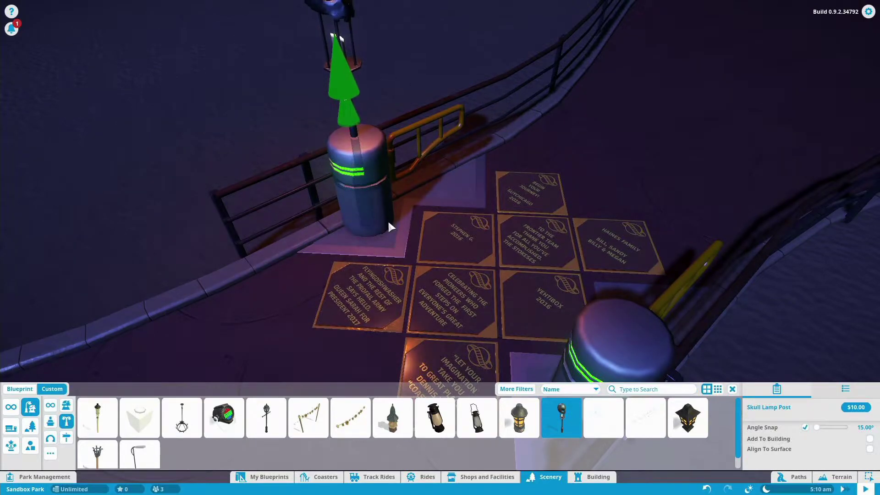
pyautogui.keyDown('shift'); pyautogui.click(407, 260); pyautogui.keyUp('shift')
# - Position a second Skull Lamp Post over the opposite gate pillar with its skull facing the first lamp
pyautogui.moveTo(261, 236); pyautogui.dragTo(371, 169)
pyautogui.moveTo(265, 210); pyautogui.dragTo(260, 209)
pyautogui.press('s')
pyautogui.press('d')
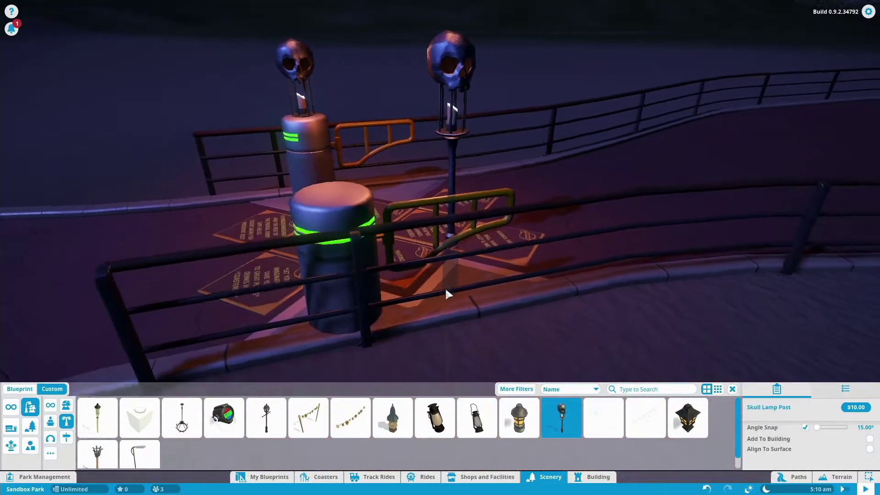
pyautogui.moveTo(372, 278); pyautogui.dragTo(375, 279)
pyautogui.moveTo(426, 198); pyautogui.dragTo(427, 197)
pyautogui.press('d')
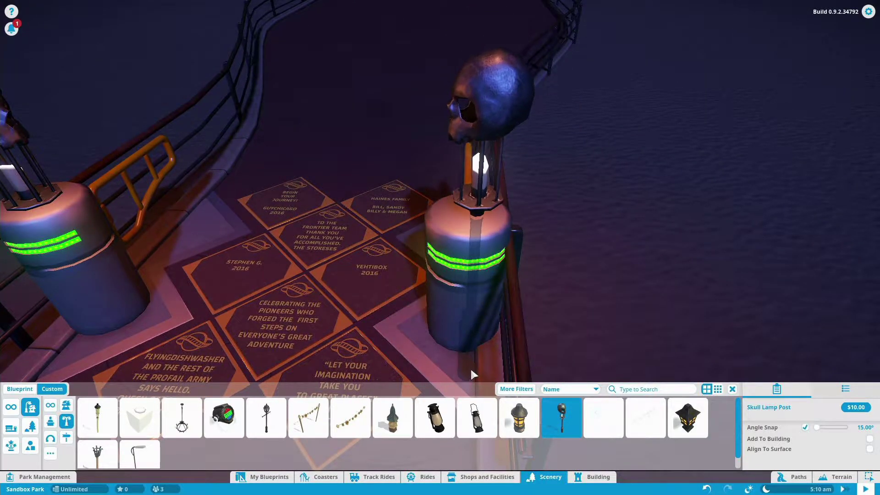
pyautogui.moveTo(471, 357); pyautogui.dragTo(471, 357)
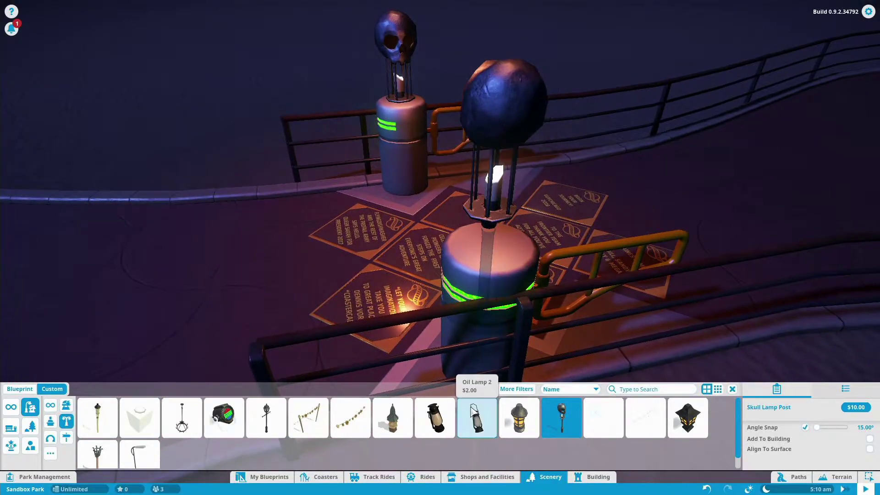
# - Fine-tune the second Skull Lamp Post's height so its lamp base sits on the pillar top, and place it
pyautogui.scroll(-3, 488, 339)
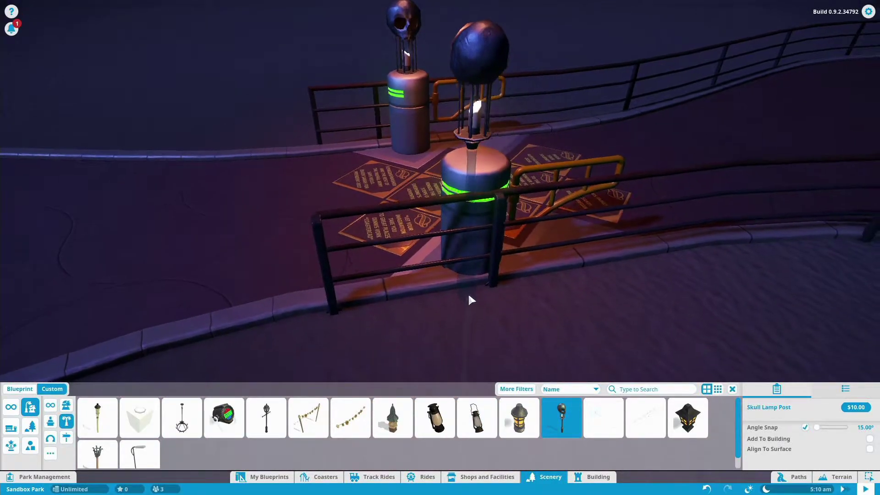
pyautogui.scroll(2, 470, 269)
pyautogui.moveTo(469, 265); pyautogui.dragTo(476, 282)
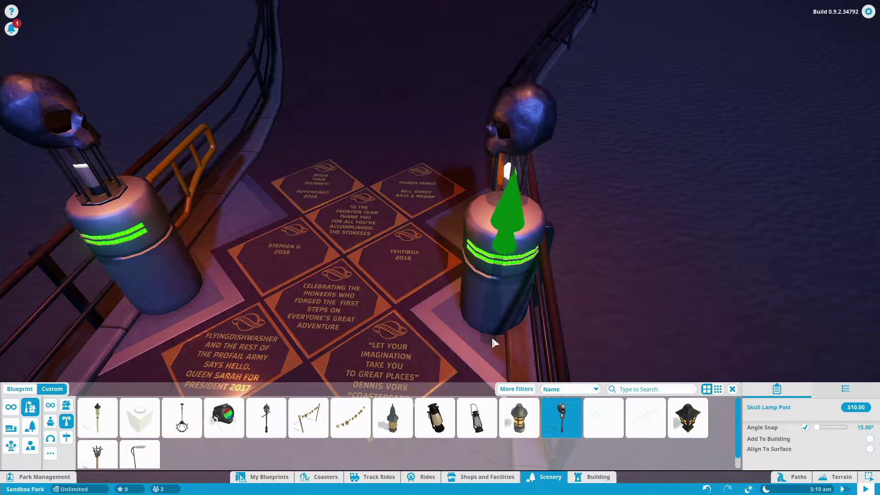
pyautogui.moveTo(489, 339); pyautogui.dragTo(497, 339)
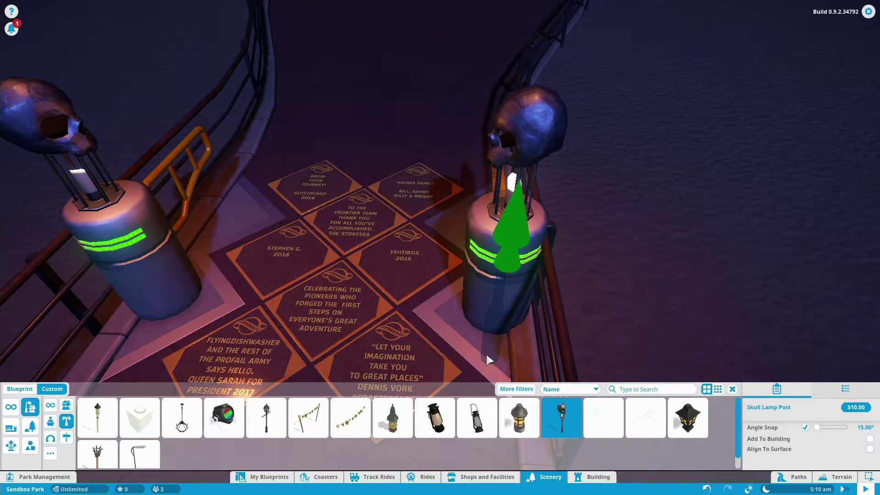
pyautogui.moveTo(636, 331); pyautogui.dragTo(636, 252)
pyautogui.moveTo(636, 315); pyautogui.dragTo(668, 315)
# - Try out a Round Lantern on the entrance path beyond the gate, and delete it again
pyautogui.scroll(3, 668, 316)
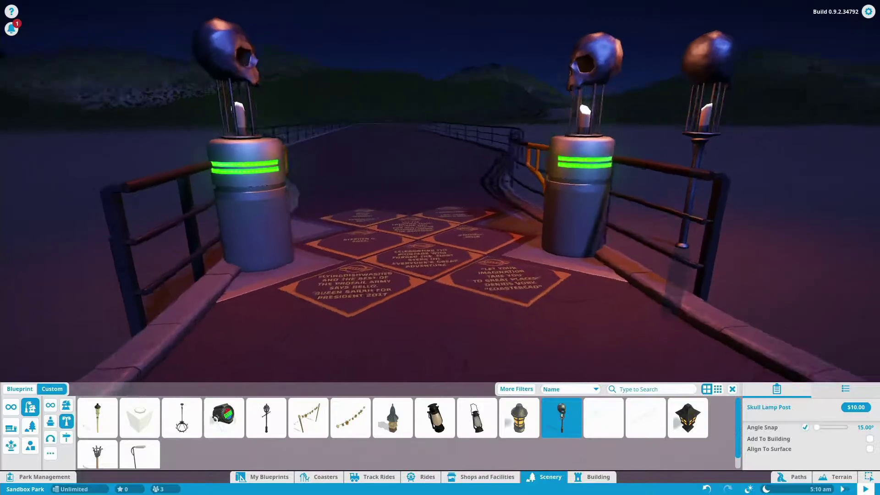
pyautogui.press('w')
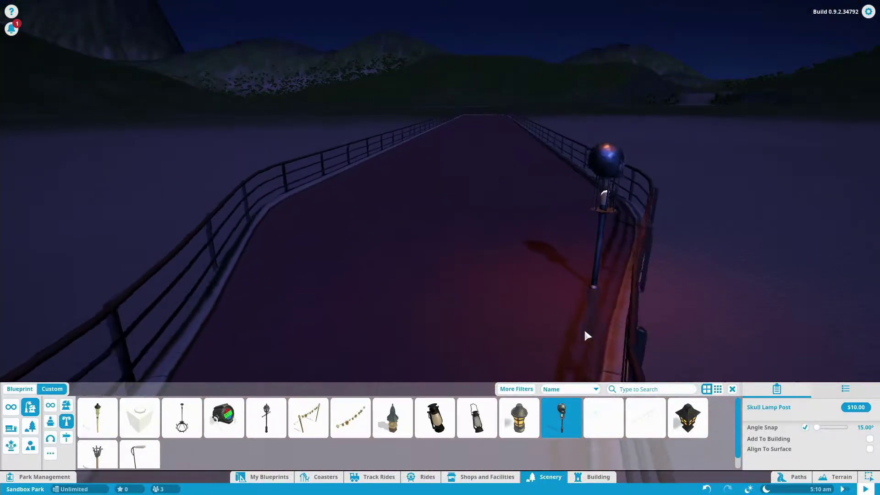
pyautogui.click(519, 418)
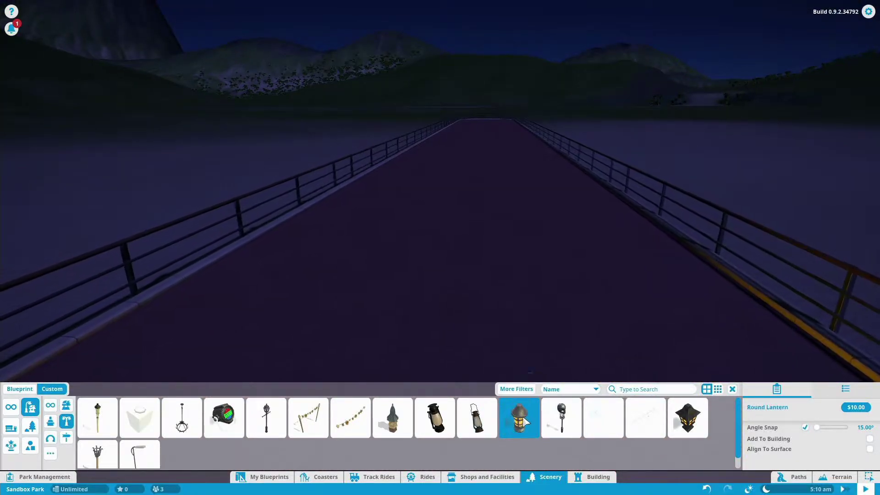
pyautogui.press('a')
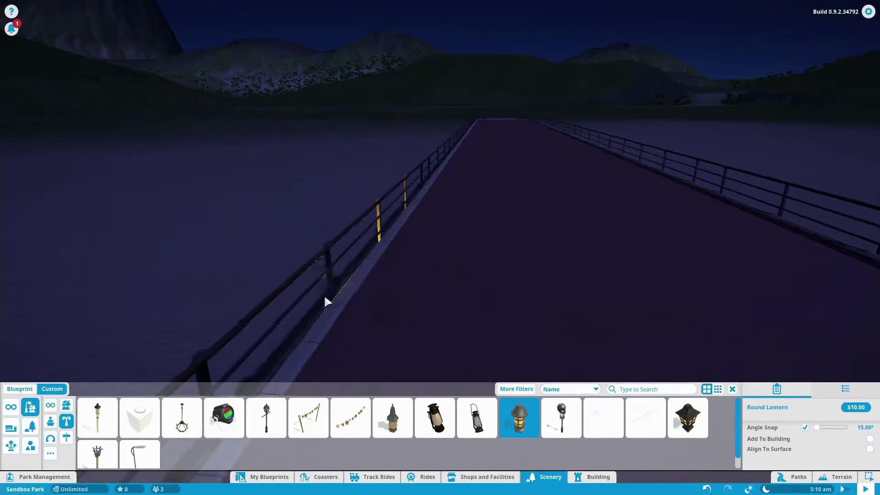
pyautogui.press('d')
pyautogui.press('d')
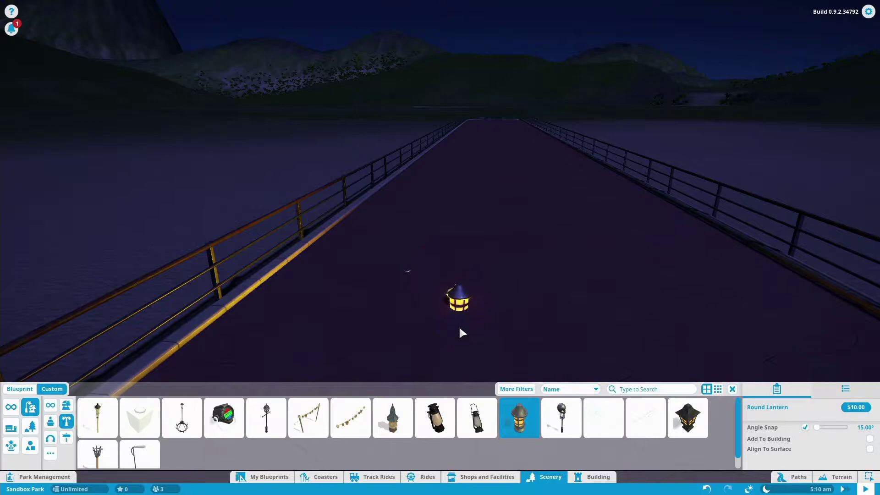
pyautogui.press('w')
pyautogui.press('Escape')
pyautogui.click(401, 299)
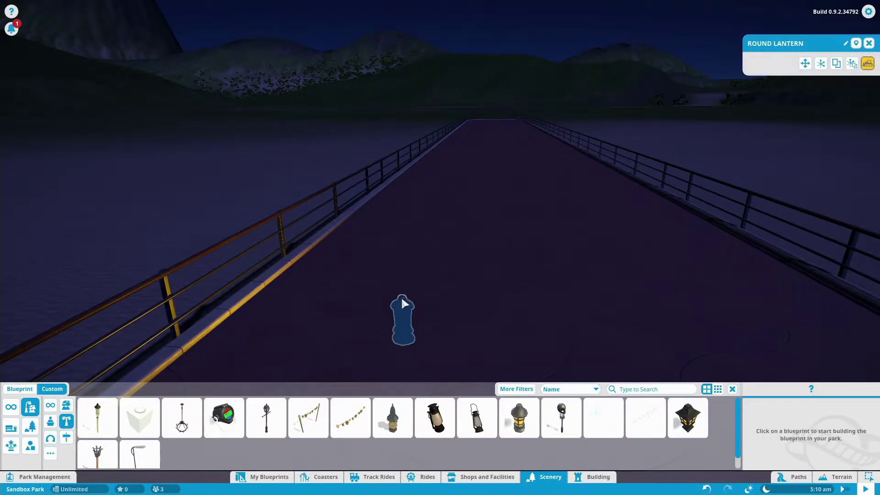
pyautogui.press('Delete')
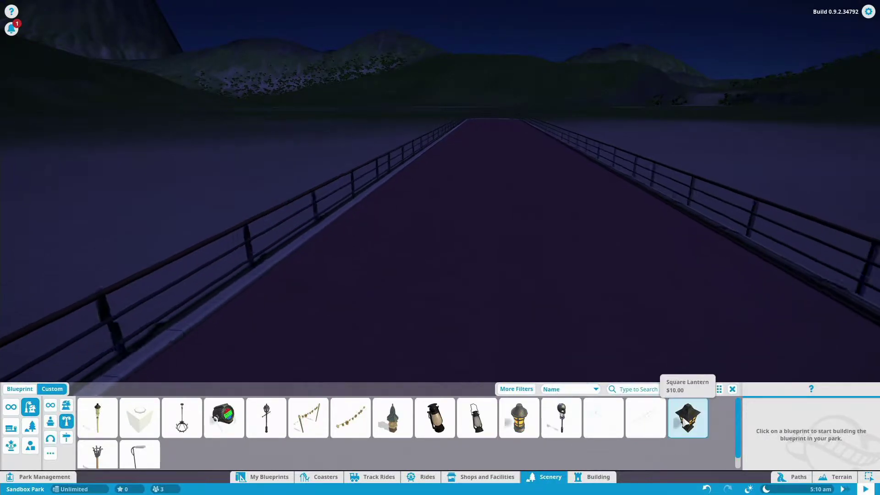
# - Try out a Square Lantern between the gate pillars and further along the entrance path
pyautogui.click(686, 418)
pyautogui.press('w')
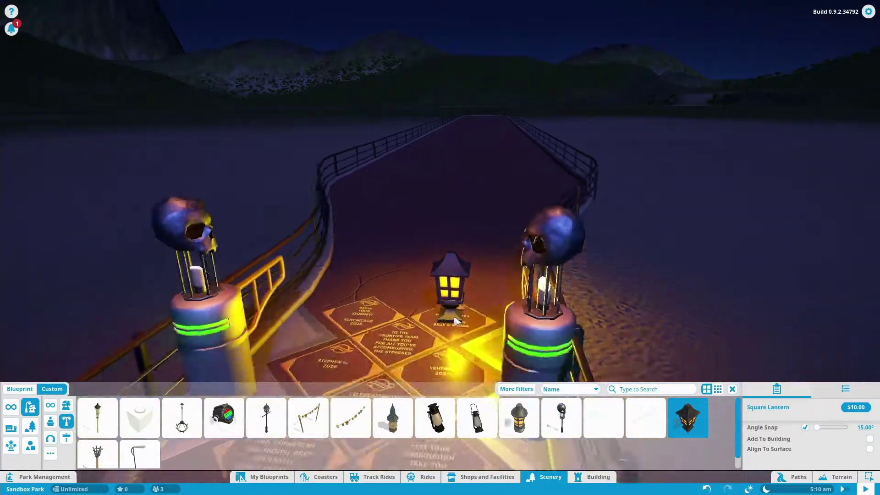
pyautogui.press('s')
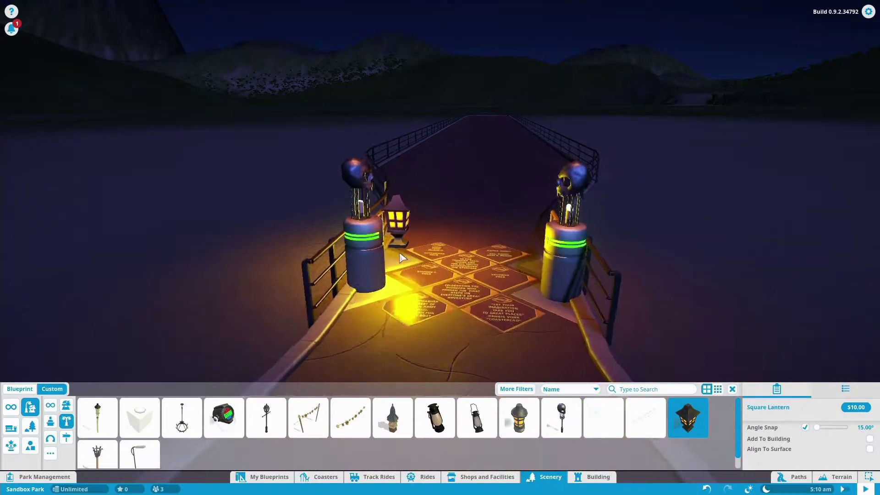
pyautogui.press('w')
pyautogui.moveTo(459, 289)
pyautogui.mouseDown()
pyautogui.moveTo(348, 289)
pyautogui.moveTo(458, 290)
pyautogui.mouseUp()
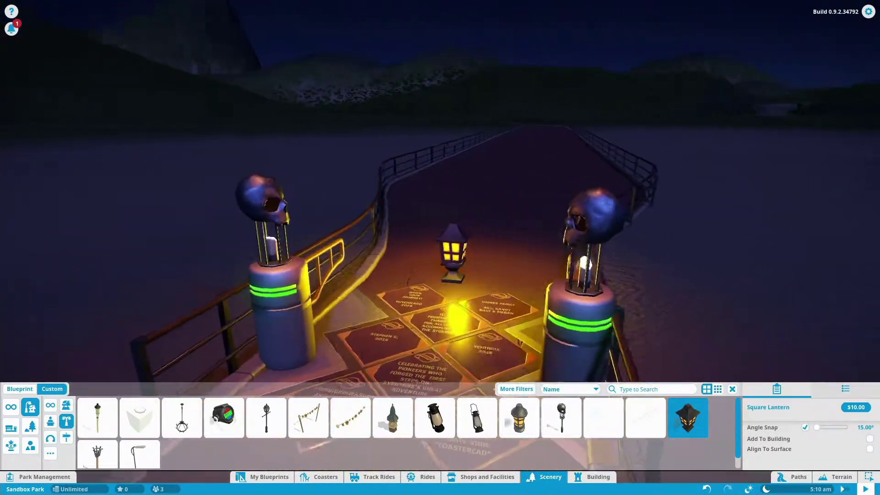
pyautogui.press('w')
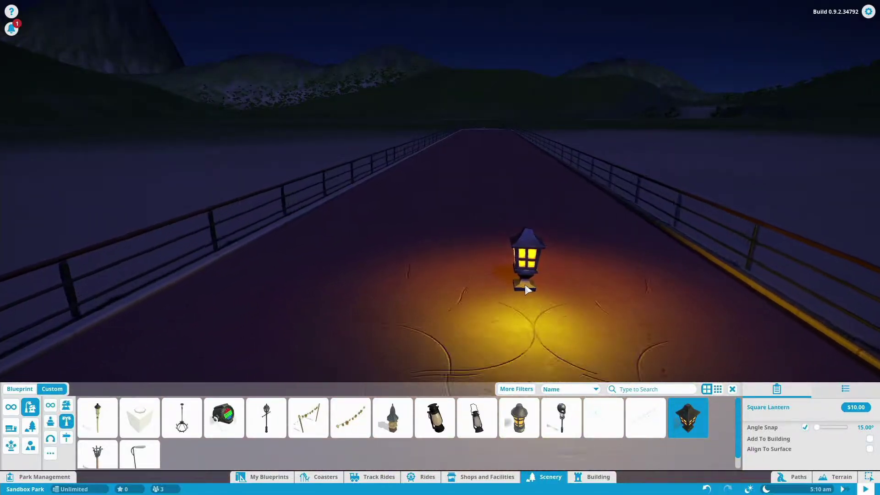
pyautogui.press('w')
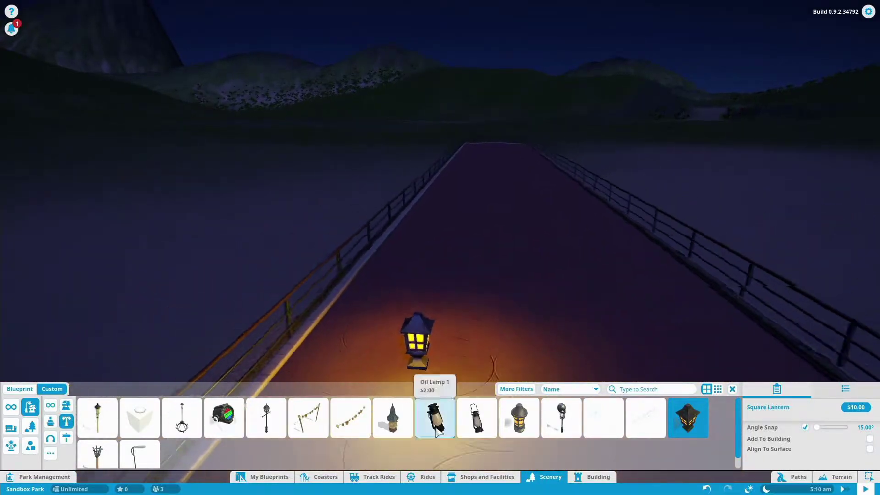
# - Choose the Overpower ride and hold it over the open ground beside the entrance path
pyautogui.click(421, 477)
pyautogui.press('e')
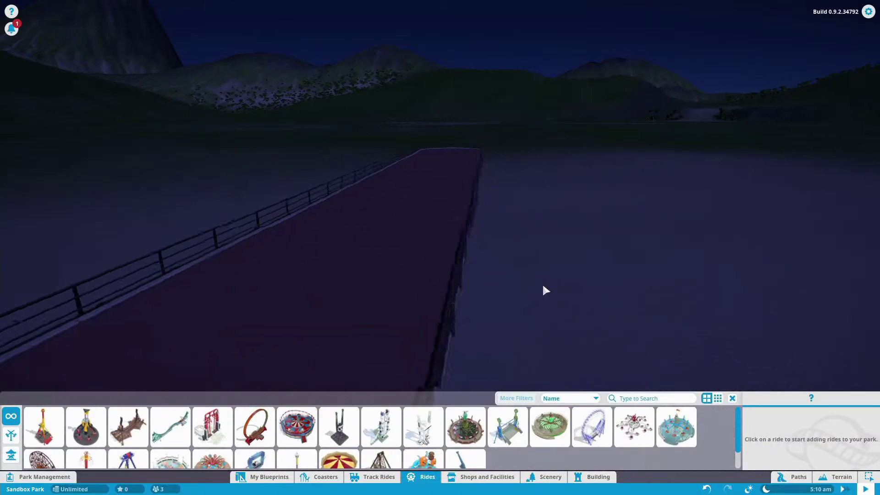
pyautogui.click(507, 426)
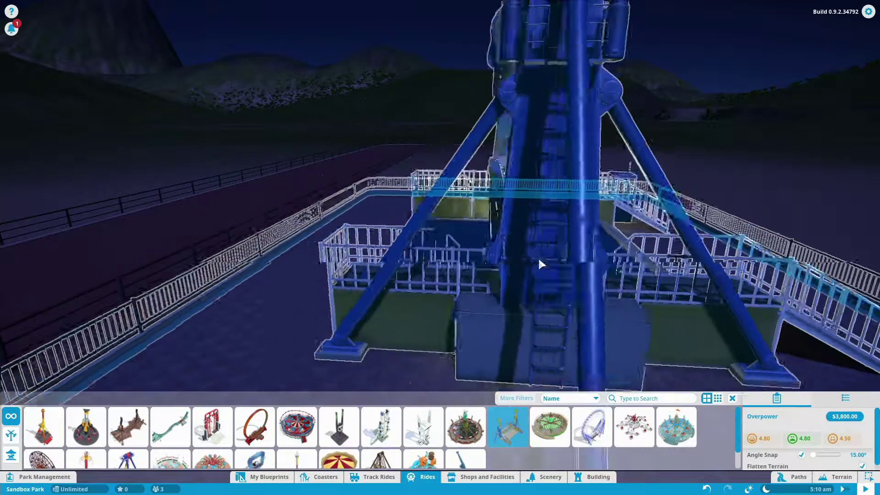
pyautogui.scroll(-5, 538, 256)
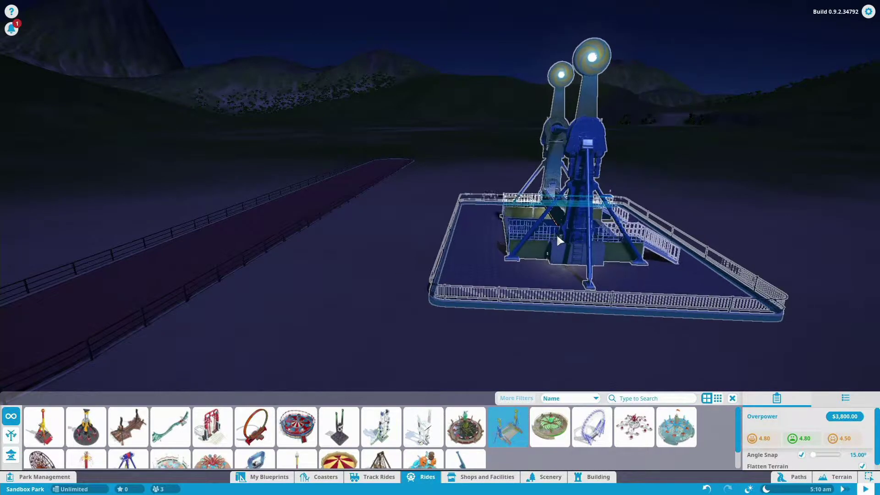
# - Rotate the unplaced Overpower ride in 15° steps, swinging its stairs and operator booth round towards the near side
pyautogui.press('z')
pyautogui.press('z')
pyautogui.press('z')
pyautogui.press('z')
pyautogui.press('z')
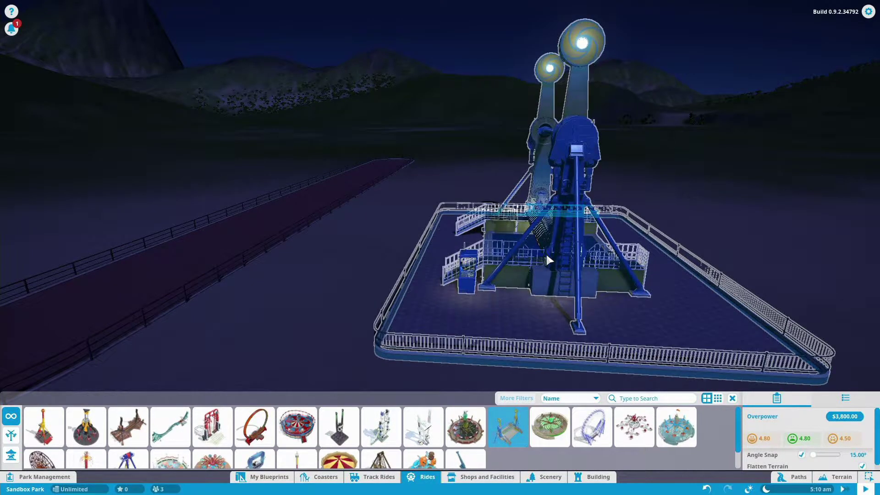
pyautogui.press('z')
pyautogui.press('z')
pyautogui.press('z')
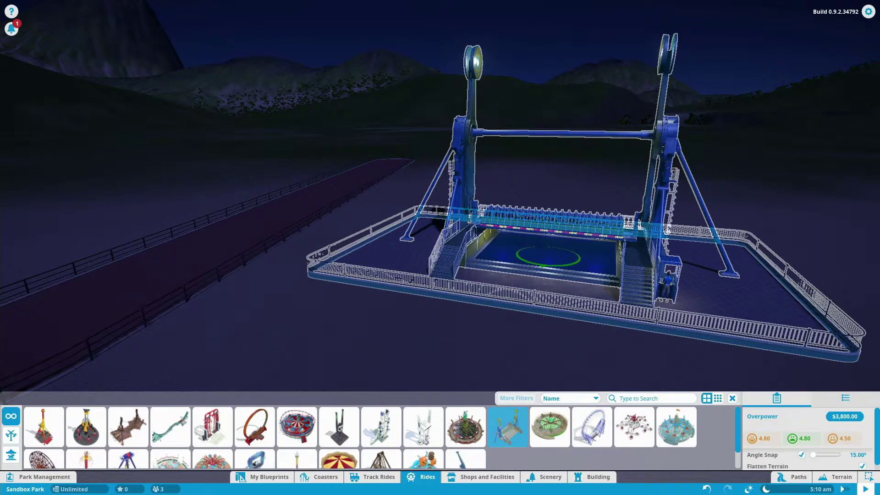
pyautogui.press('z')
pyautogui.press('z')
pyautogui.press('z')
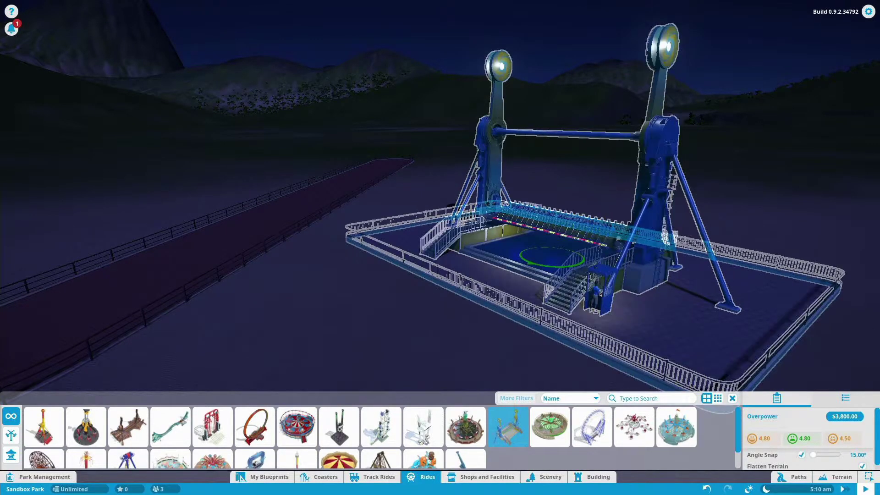
# - Rotate the Overpower ride further in close-up until its stair side faces away from the entrance path
pyautogui.scroll(3, 552, 259)
pyautogui.scroll(3, 623, 264)
pyautogui.press('z')
pyautogui.press('z')
pyautogui.press('z')
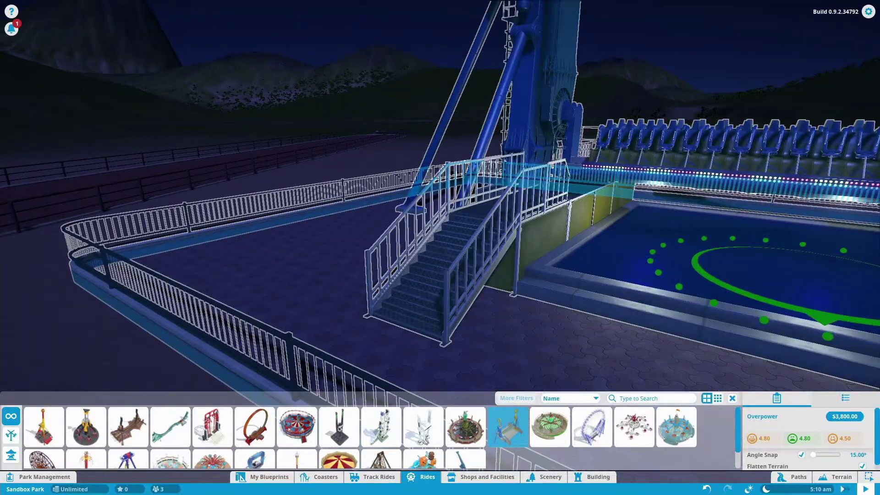
pyautogui.press('z')
pyautogui.press('z')
pyautogui.press('z')
pyautogui.press('z')
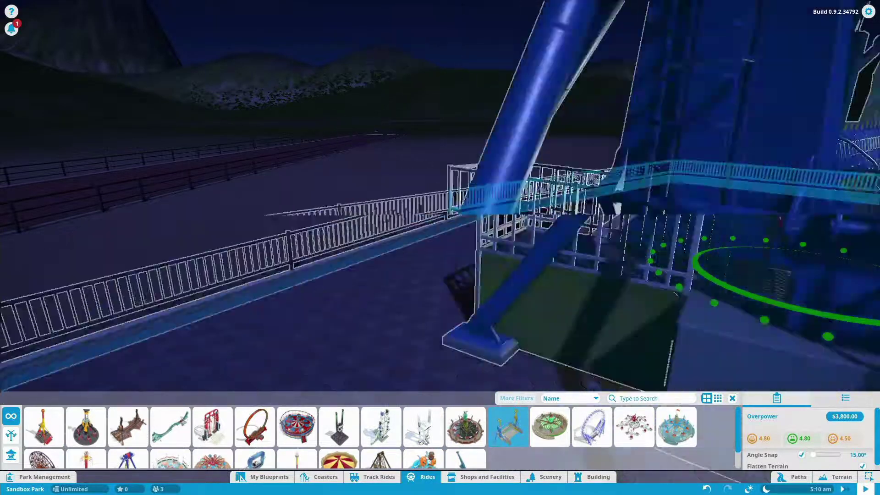
pyautogui.press('z')
pyautogui.press('z')
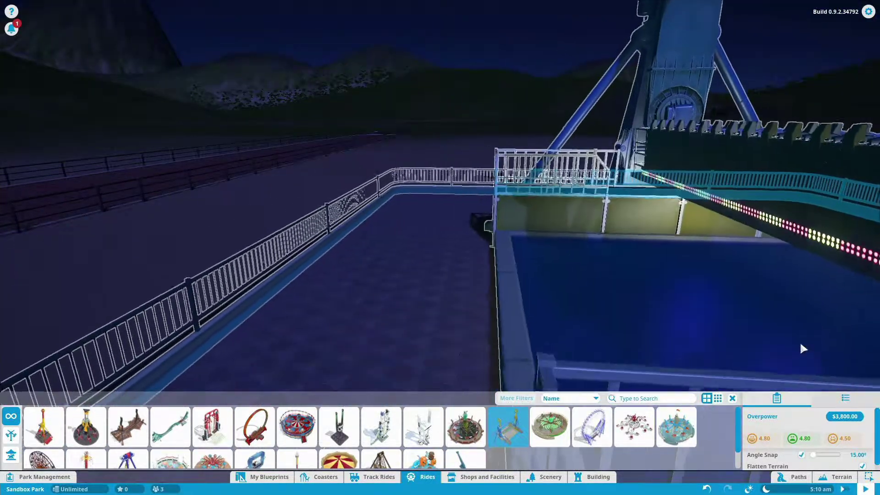
# - Check the ride's angle snap option and turn the Overpower ride's long side roughly parallel to the entrance path
pyautogui.press('q')
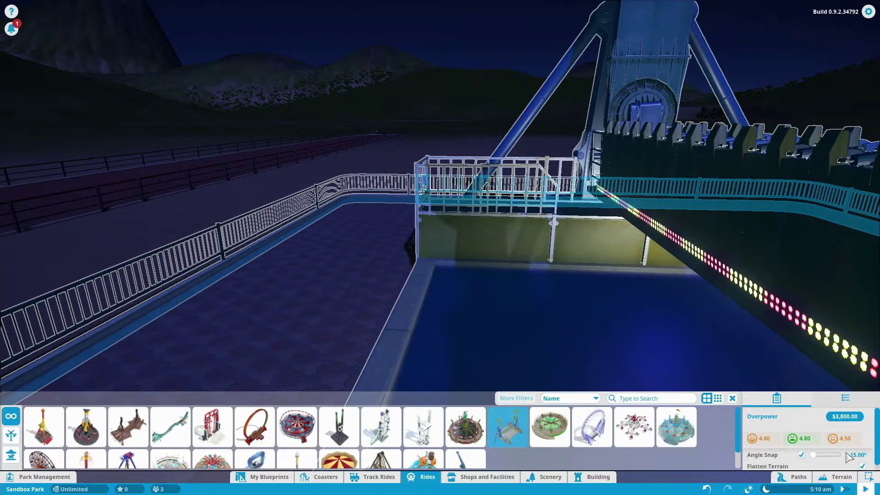
pyautogui.scroll(-1, 809, 451)
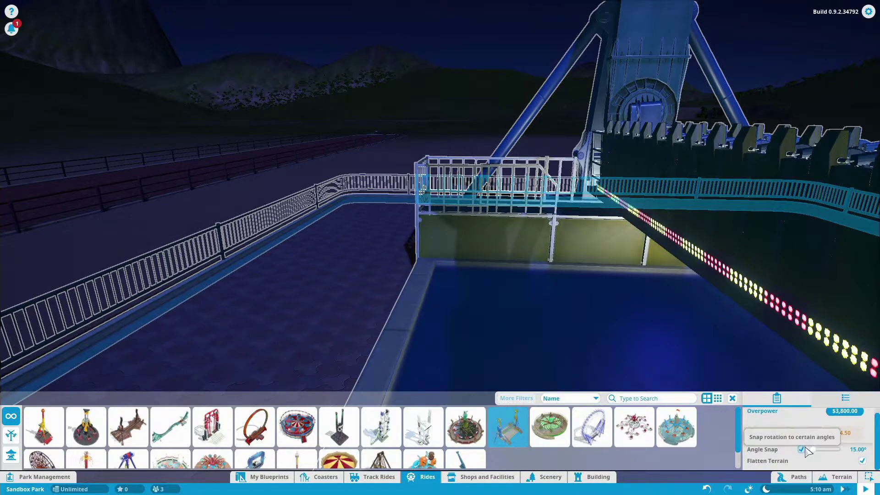
pyautogui.scroll(1, 777, 444)
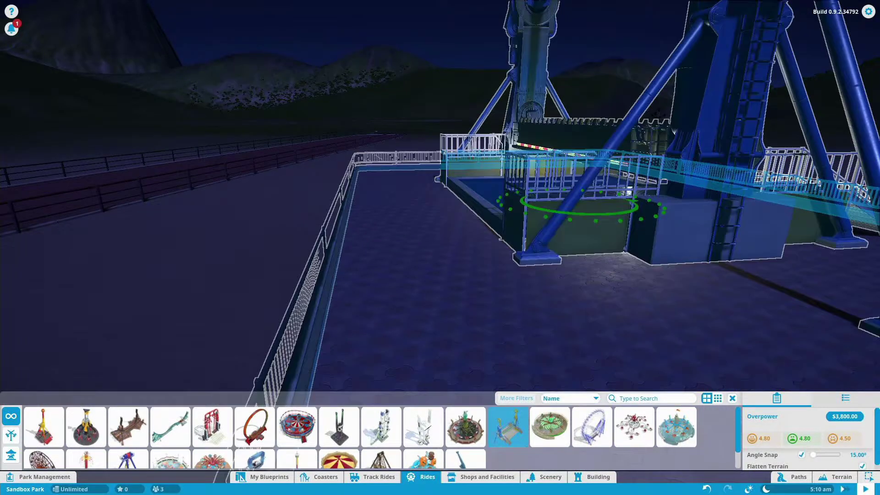
pyautogui.moveTo(580, 191); pyautogui.dragTo(504, 248)
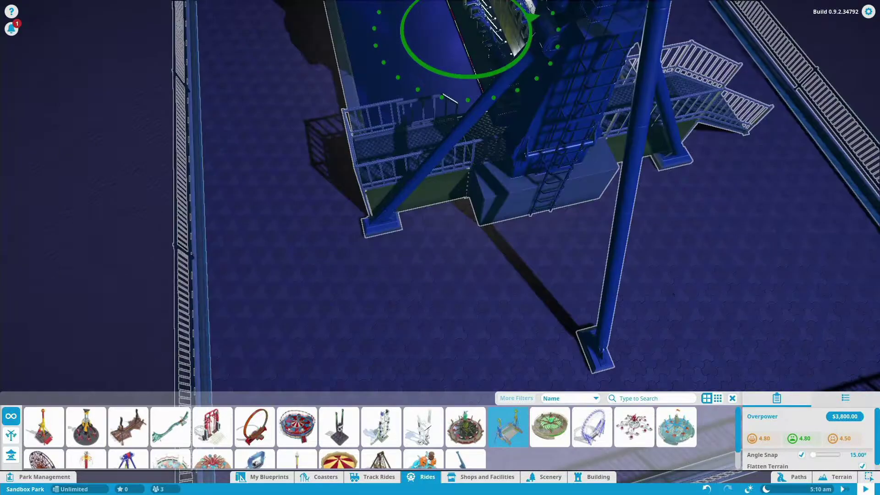
pyautogui.moveTo(468, 30); pyautogui.dragTo(541, 32)
pyautogui.scroll(-4, 467, 32)
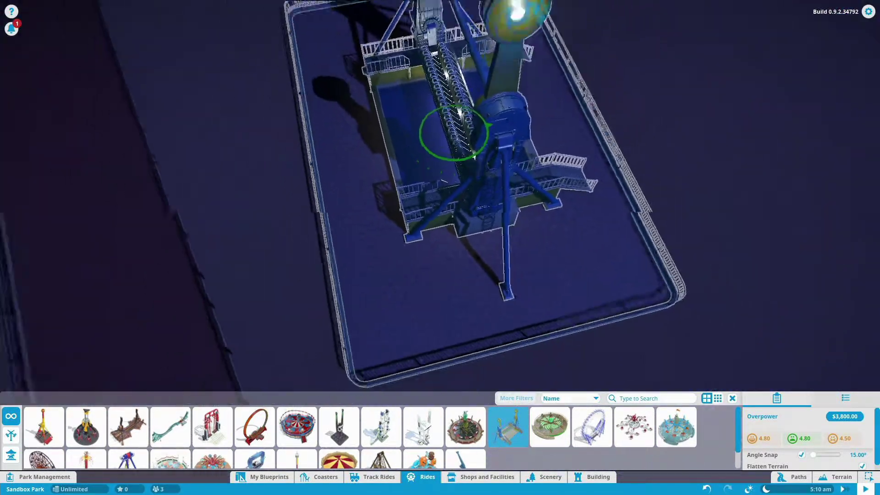
pyautogui.scroll(-2, 440, 206)
pyautogui.press('q')
pyautogui.scroll(-4, 488, 139)
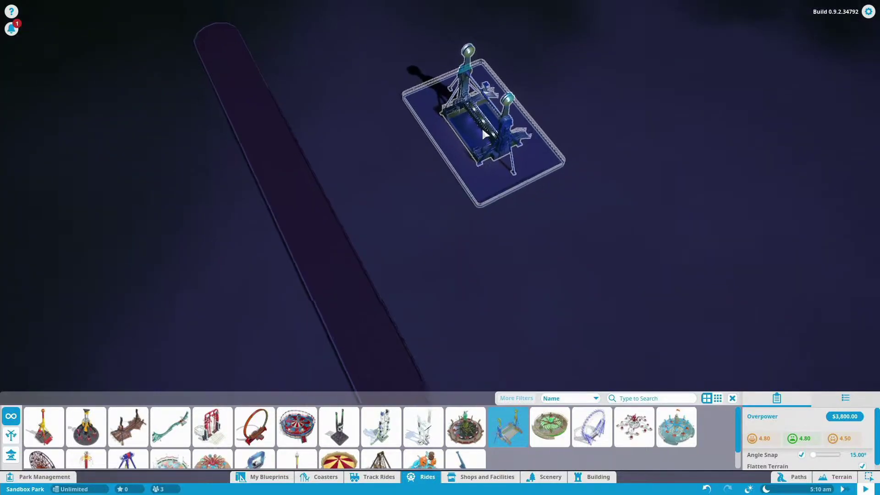
# - Turn the Overpower ride's stairs towards the entrance path and place it alongside, leaving a gap to the railing
pyautogui.scroll(5, 499, 163)
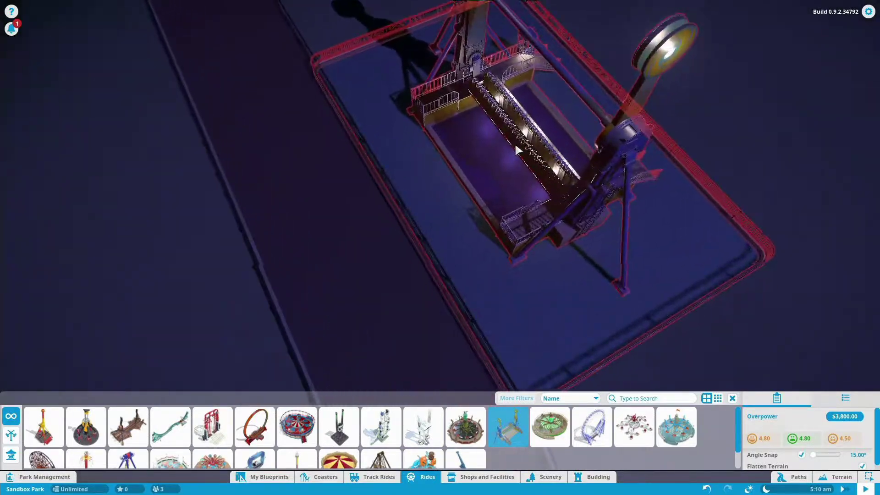
pyautogui.scroll(2, 550, 123)
pyautogui.press('z')
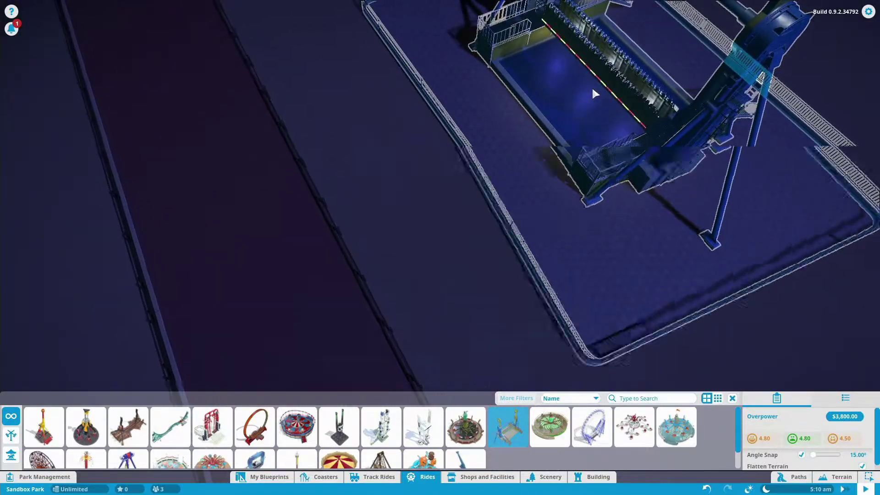
pyautogui.press('z')
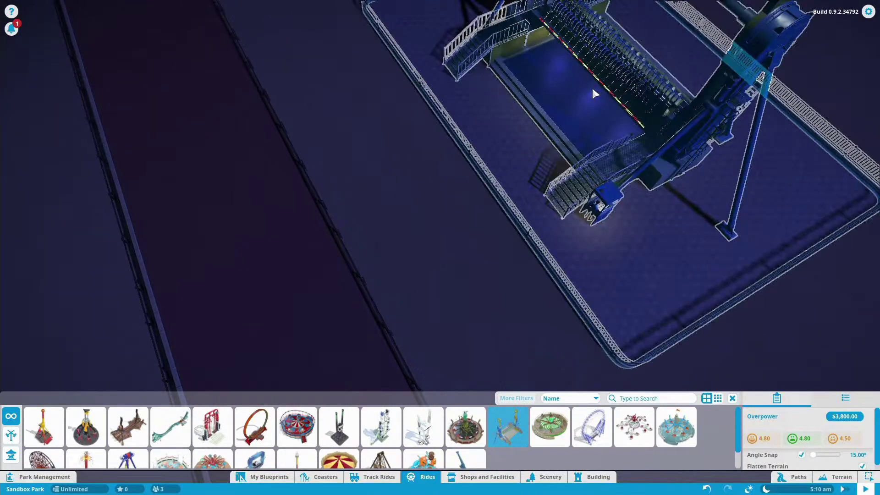
pyautogui.press('a')
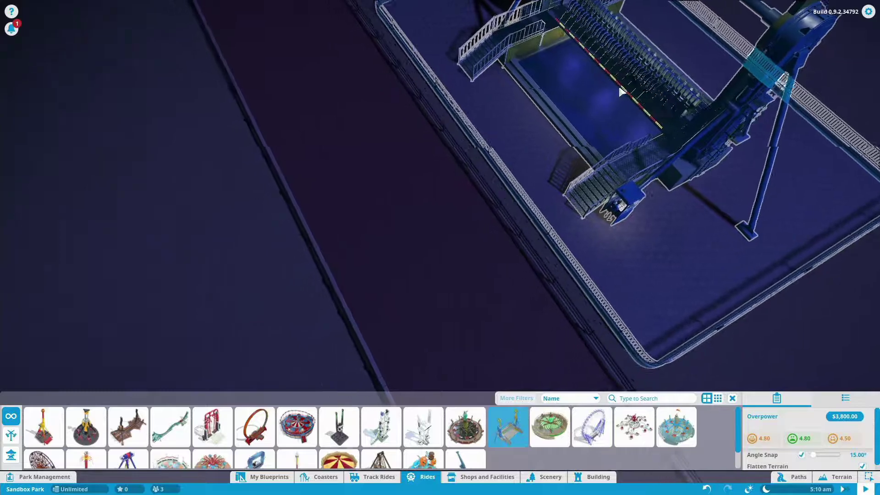
pyautogui.press('d')
pyautogui.press('z')
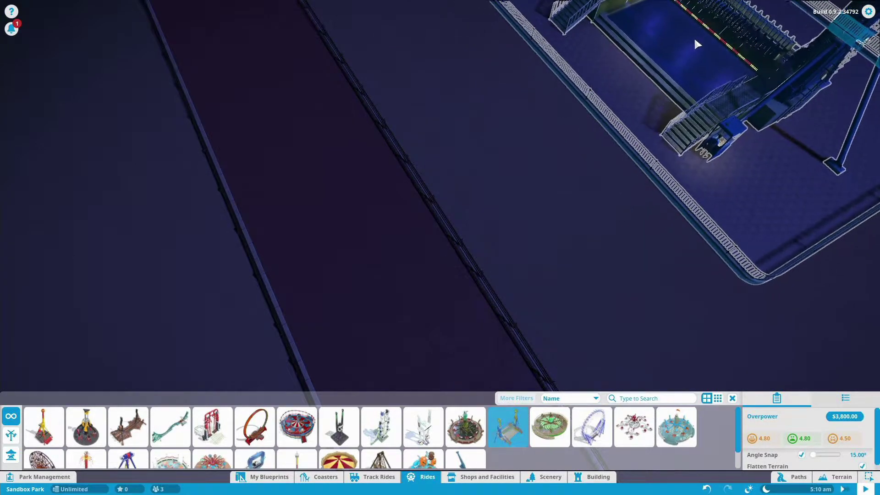
pyautogui.press('w')
pyautogui.click(708, 37)
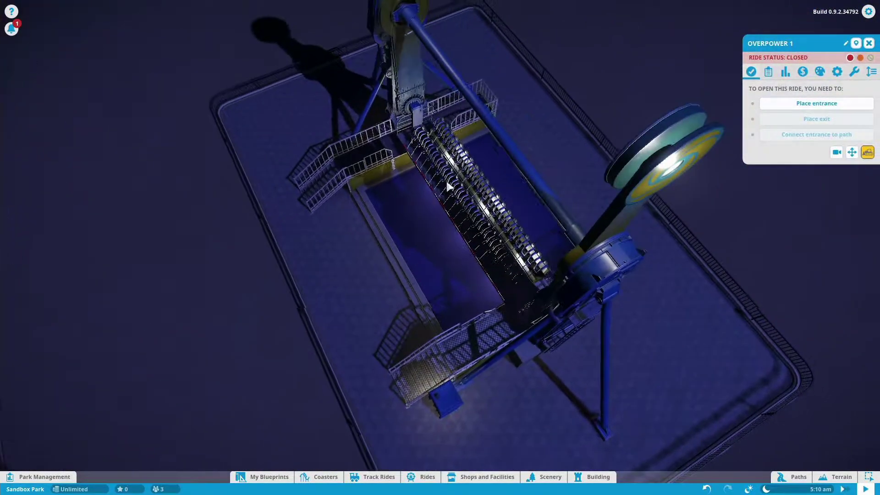
# - Look over the placed Overpower ride's stair side and the free ground around its fence
pyautogui.press('s')
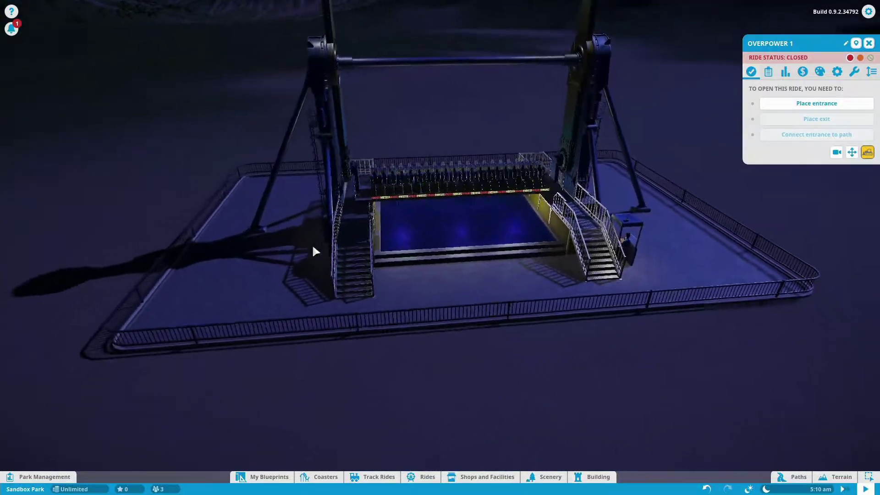
pyautogui.press('d')
pyautogui.press('w')
pyautogui.press('d')
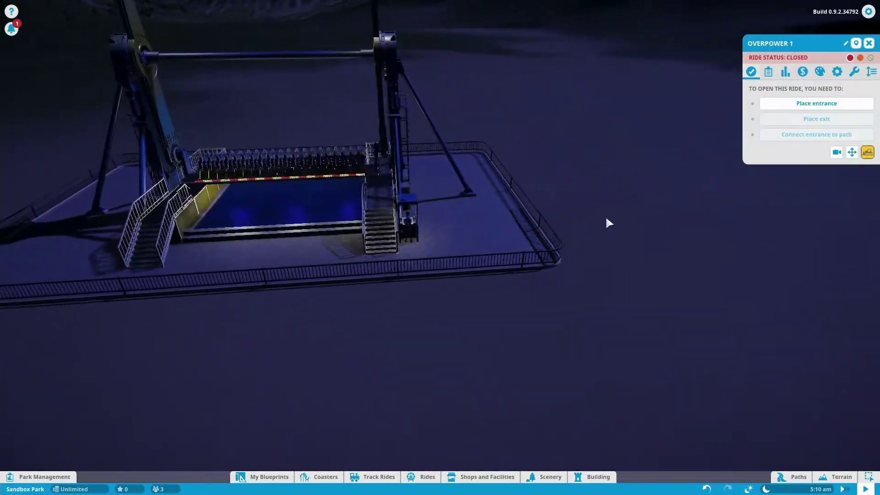
# - Pick The Bear-Demon coaster blueprint and rotate it so its station runs roughly along the entrance path
pyautogui.press('s')
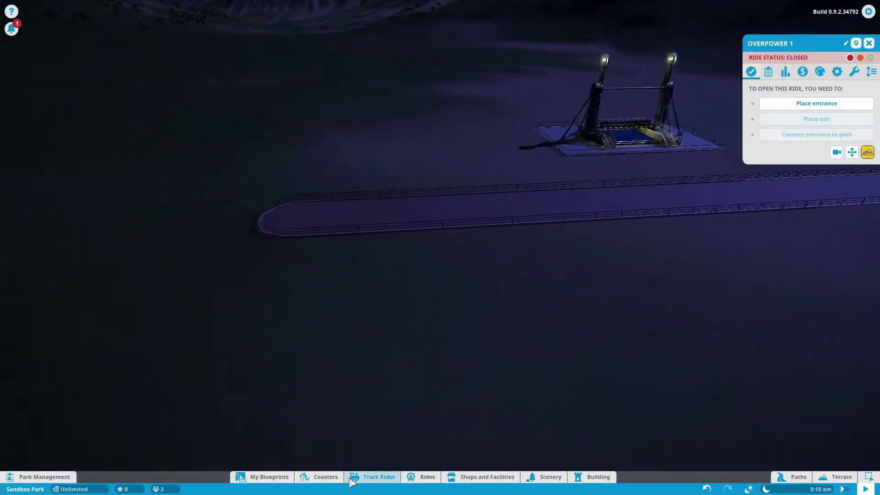
pyautogui.click(316, 478)
pyautogui.click(406, 348)
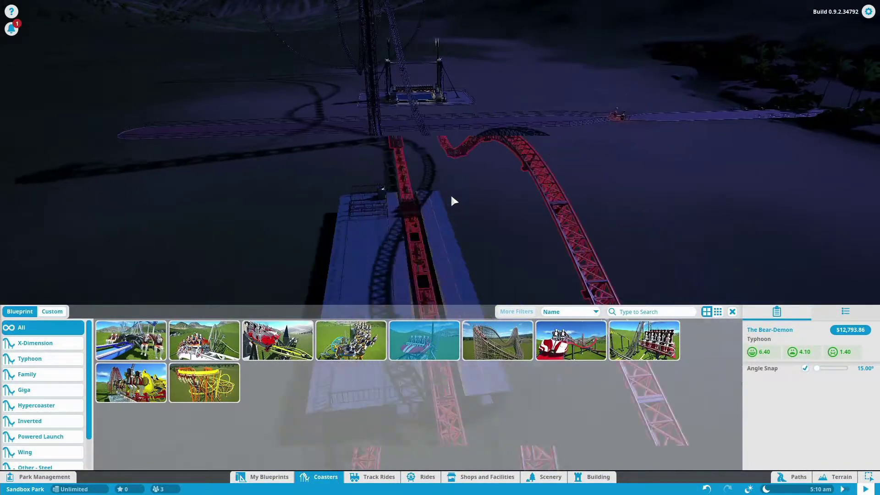
pyautogui.press('z')
pyautogui.press('z')
pyautogui.press('z')
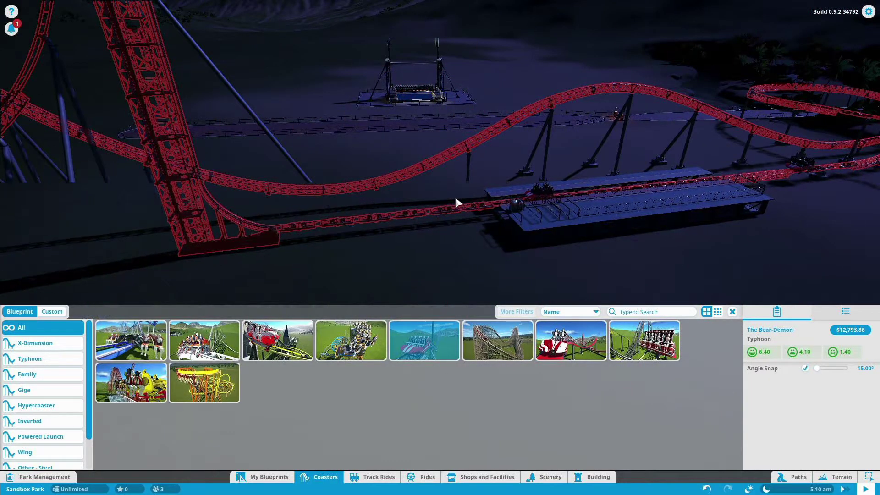
# - Inspect the Bear-Demon's station platform, then turn the coaster around and position it across the entrance path from the Overpower ride
pyautogui.scroll(4, 305, 213)
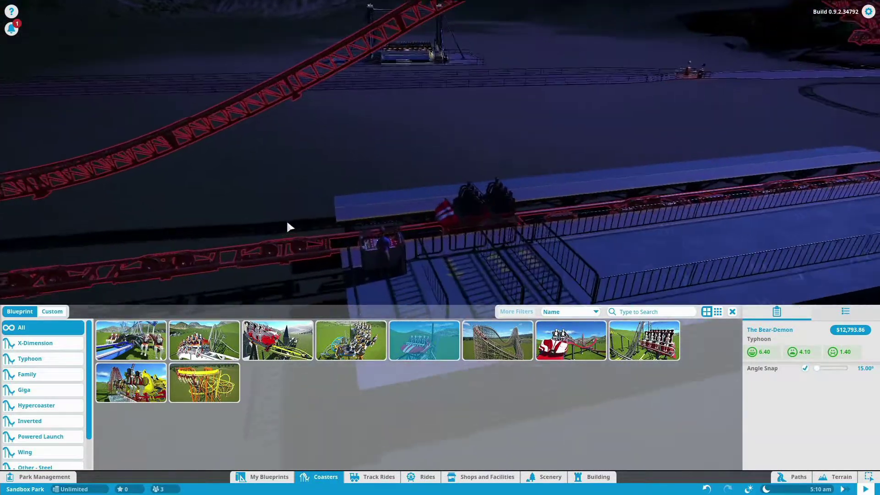
pyautogui.scroll(-3, 224, 179)
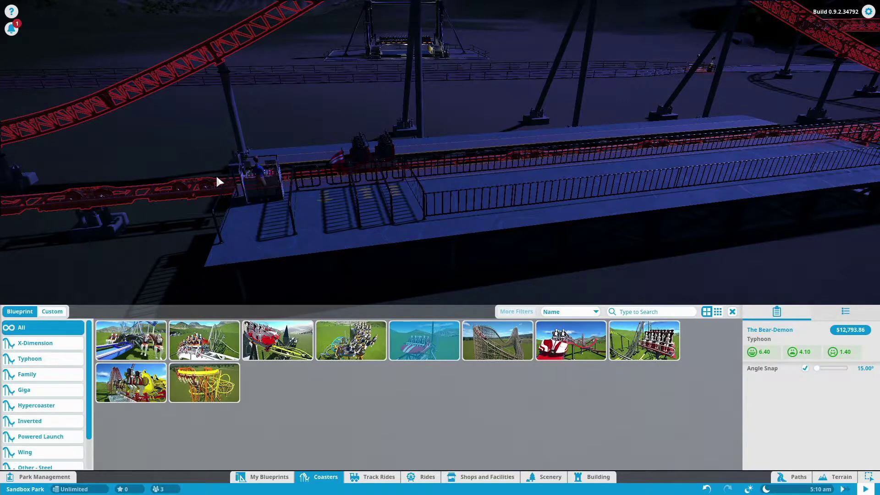
pyautogui.scroll(1, 216, 174)
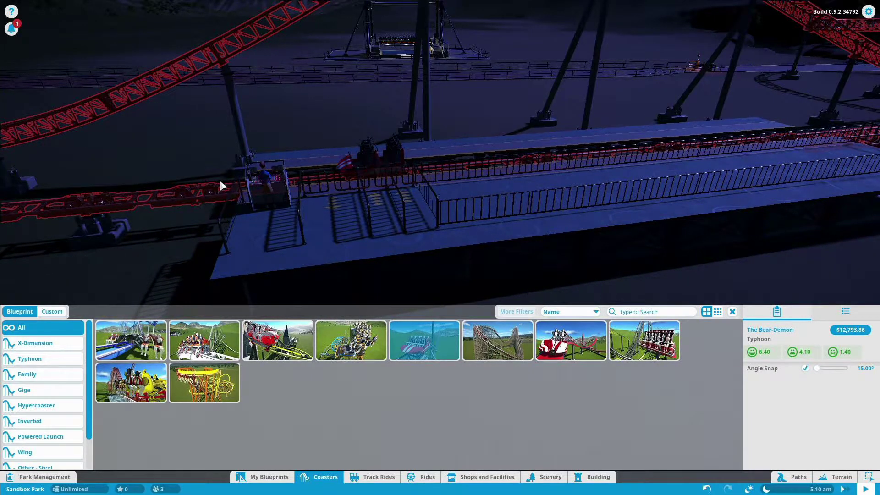
pyautogui.scroll(3, 219, 182)
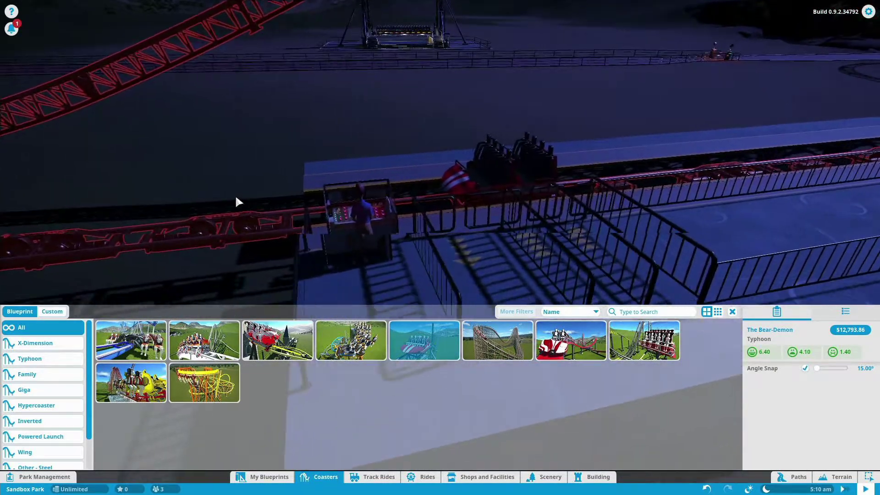
pyautogui.press('e')
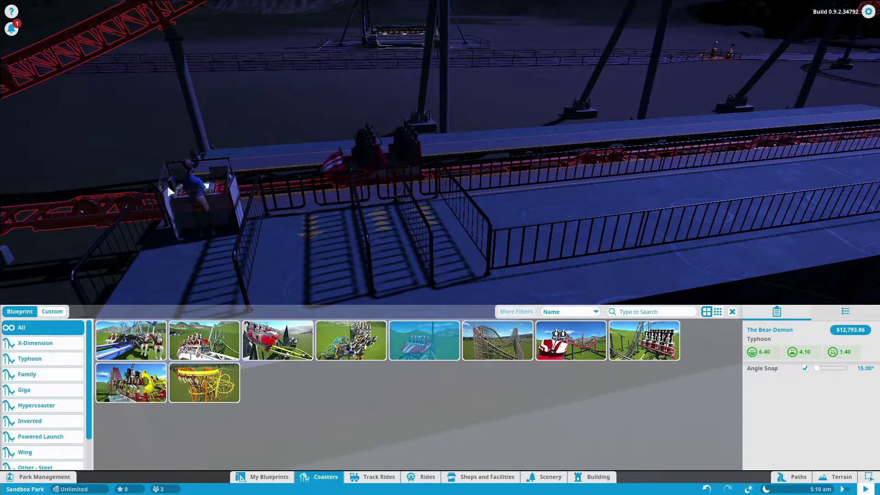
pyautogui.scroll(-6, 167, 191)
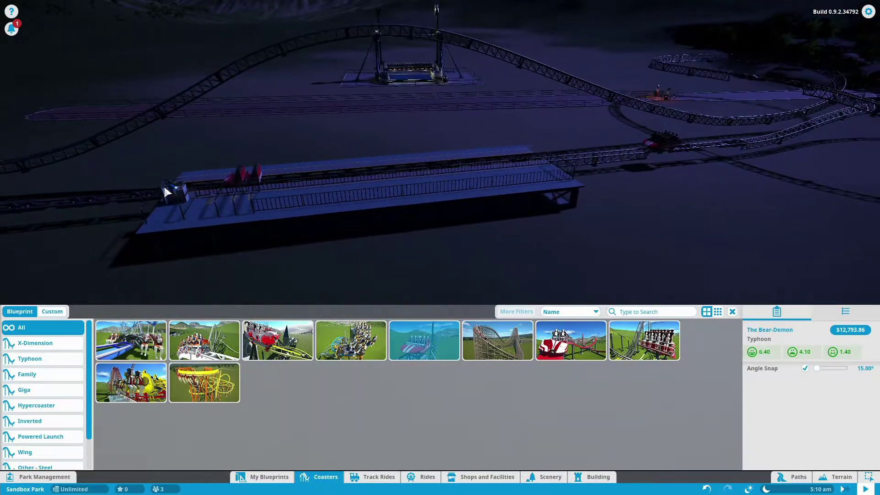
pyautogui.press('z')
pyautogui.press('z')
pyautogui.scroll(-3, 220, 213)
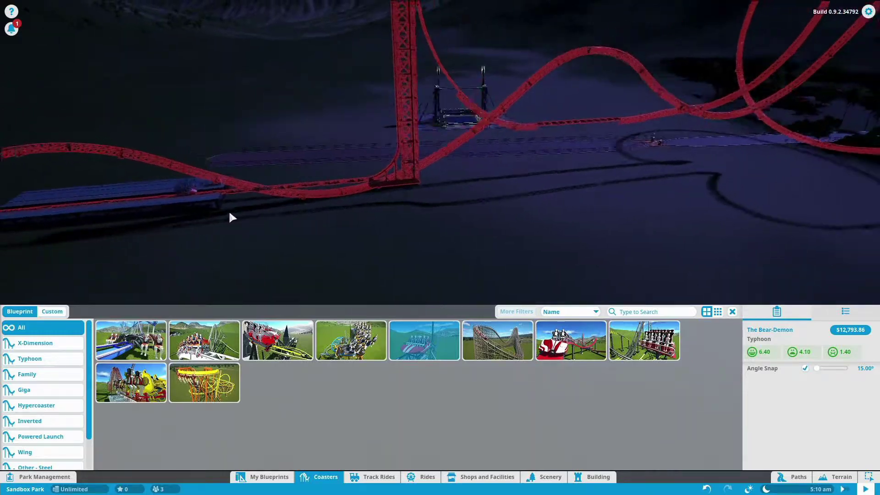
pyautogui.scroll(-3, 231, 215)
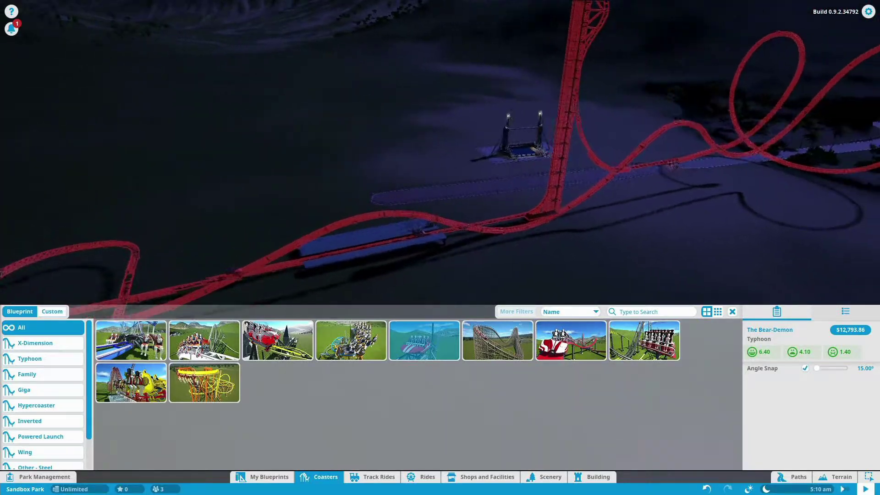
pyautogui.moveTo(451, 228); pyautogui.dragTo(450, 227)
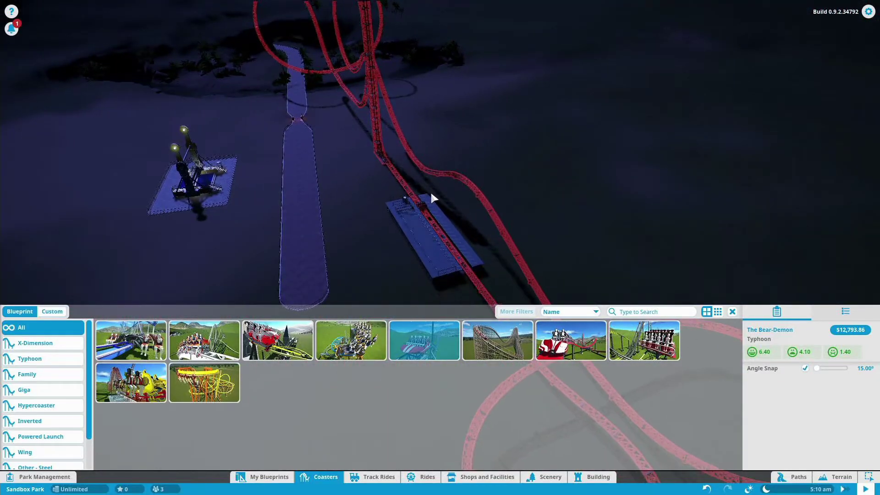
# - Try the Bear-Demon with its station raised high on supports and rotate the layout further beside the entrance path
pyautogui.press('shift')
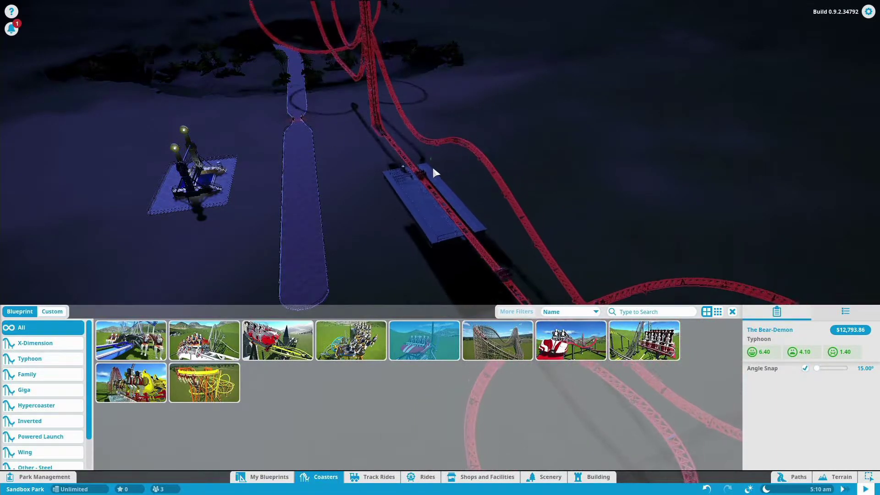
pyautogui.moveTo(433, 169); pyautogui.dragTo(433, 192)
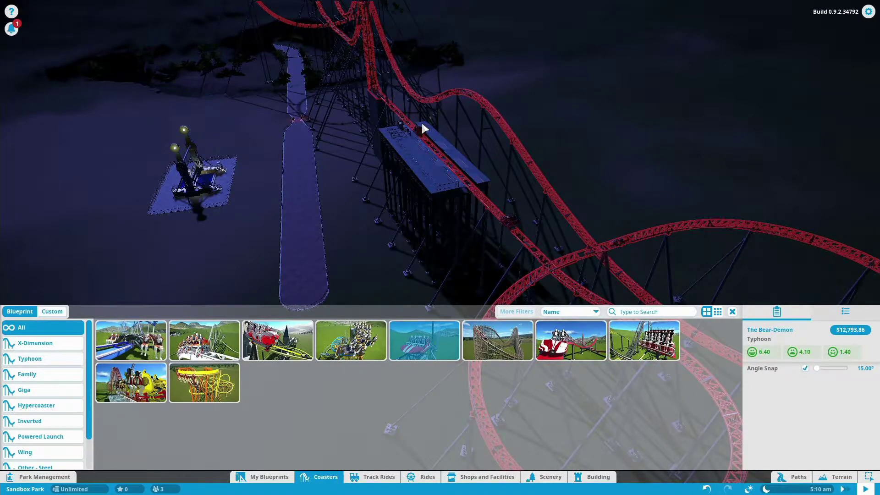
pyautogui.click(425, 118)
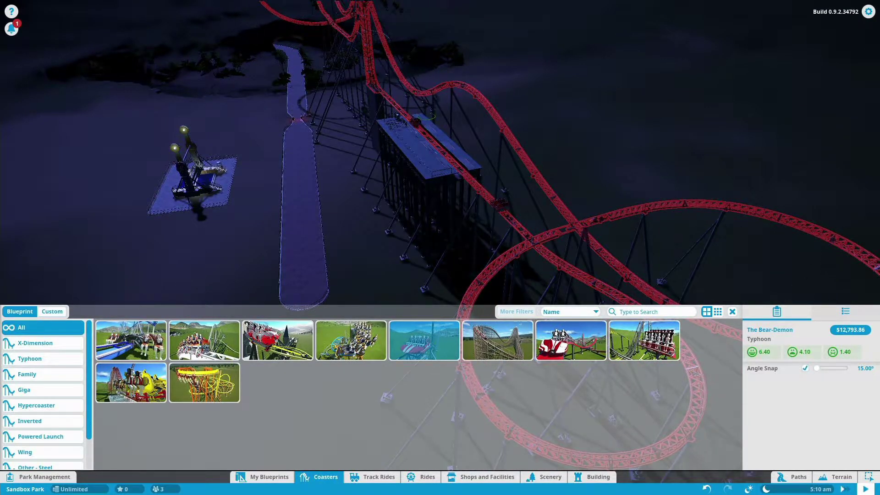
pyautogui.press('z')
pyautogui.press('z')
pyautogui.scroll(-3, 409, 120)
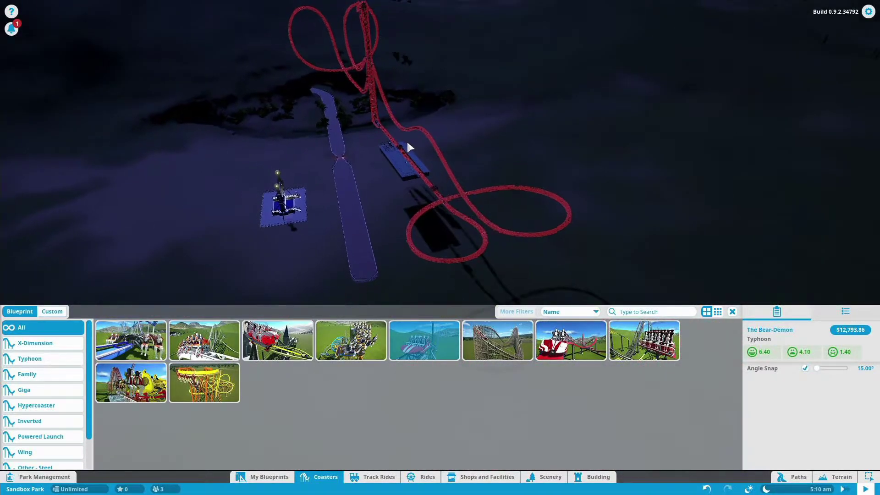
# - Bring the Bear-Demon's station to a low height above the ground, opposite the Overpower ride
pyautogui.scroll(3, 409, 143)
pyautogui.scroll(3, 412, 138)
pyautogui.press('w')
pyautogui.press('a')
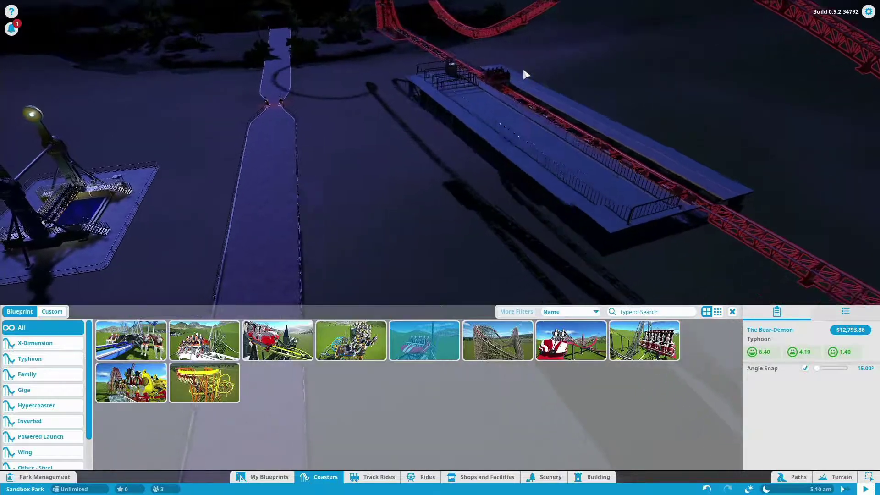
pyautogui.press('shift')
pyautogui.scroll(-3, 652, 78)
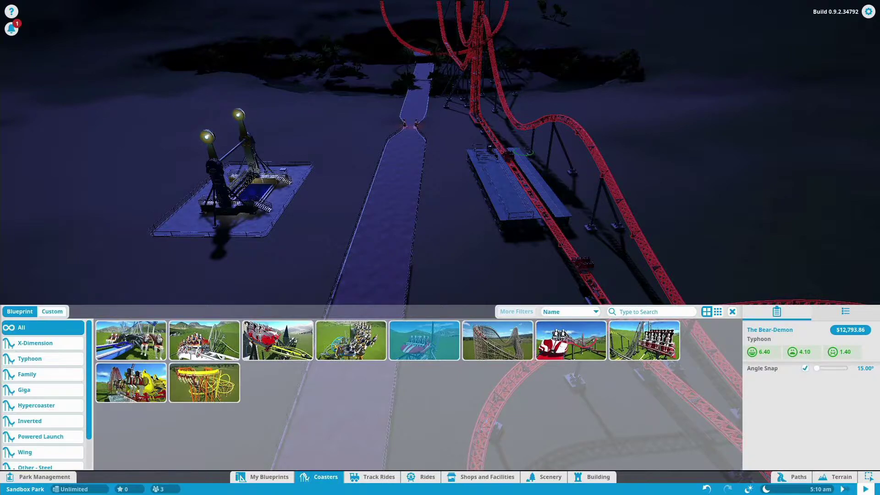
# - Turn off angle snap and freely rotate the Bear-Demon to bring its station closer in line with the entrance path
pyautogui.press('z')
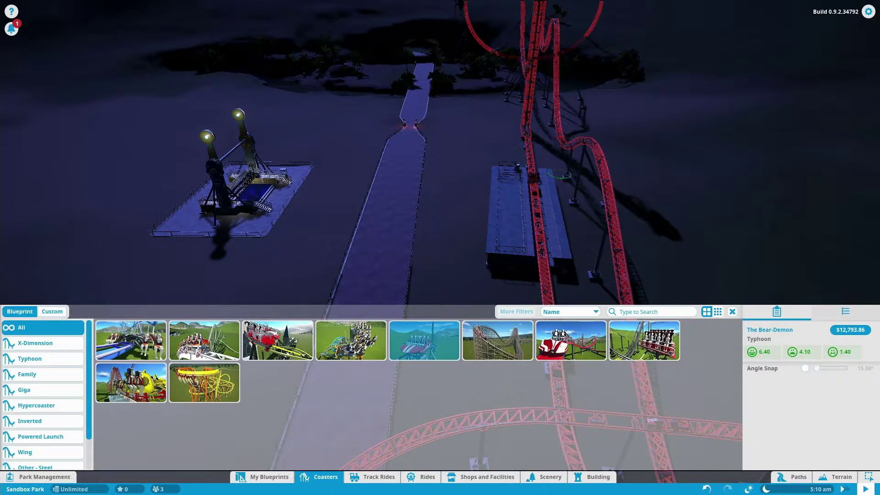
pyautogui.press('z')
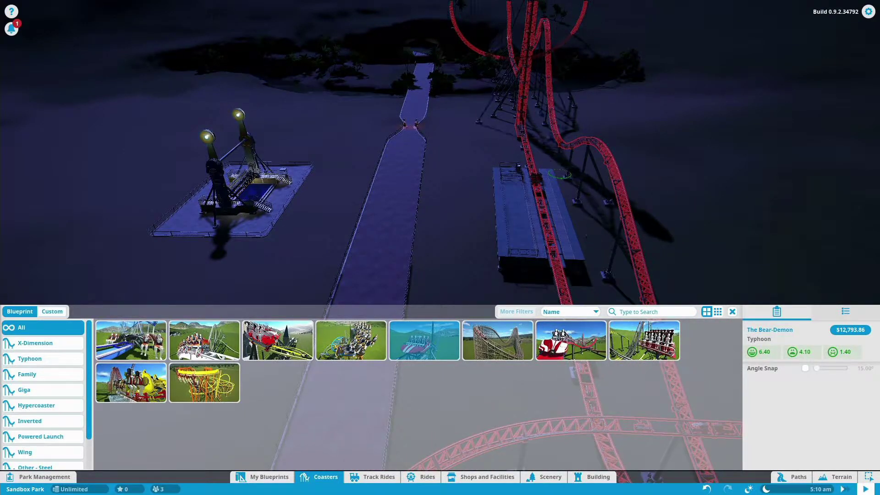
pyautogui.scroll(-5, 550, 160)
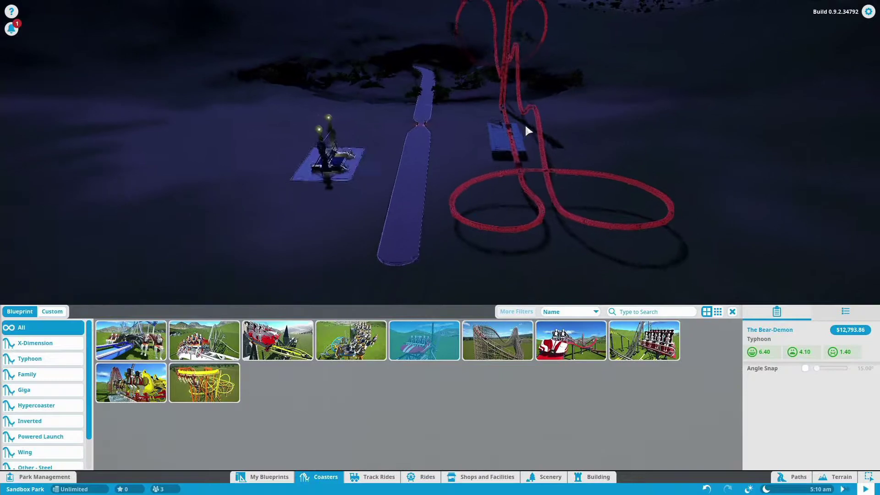
pyautogui.scroll(5, 507, 170)
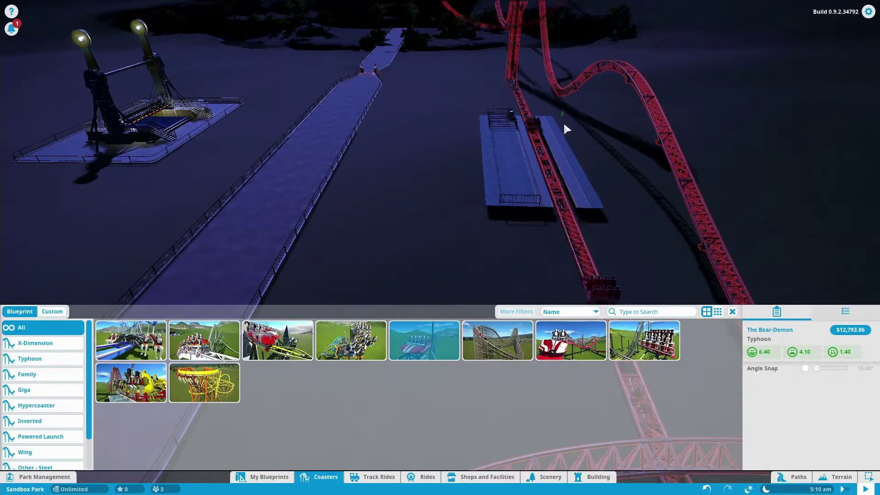
# - Adjust the Bear-Demon's height in close-up so its station platform sits just above the ground
pyautogui.scroll(4, 563, 125)
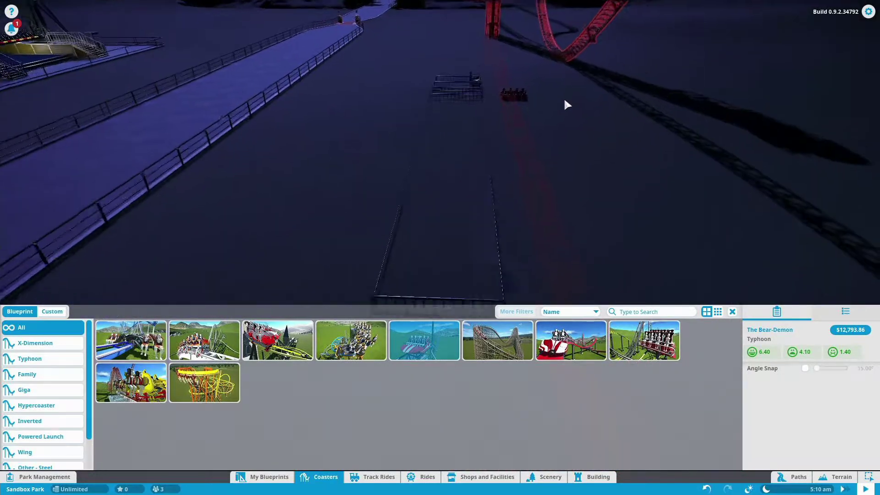
pyautogui.press('shift')
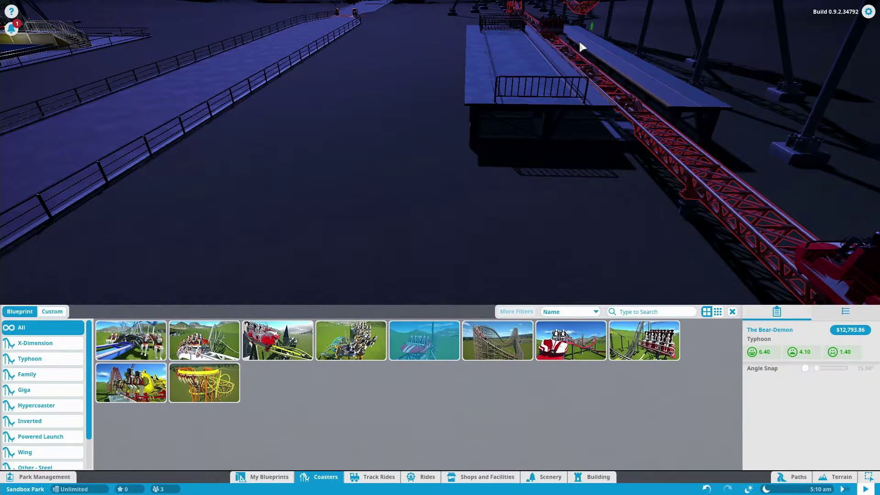
pyautogui.scroll(-3, 589, 41)
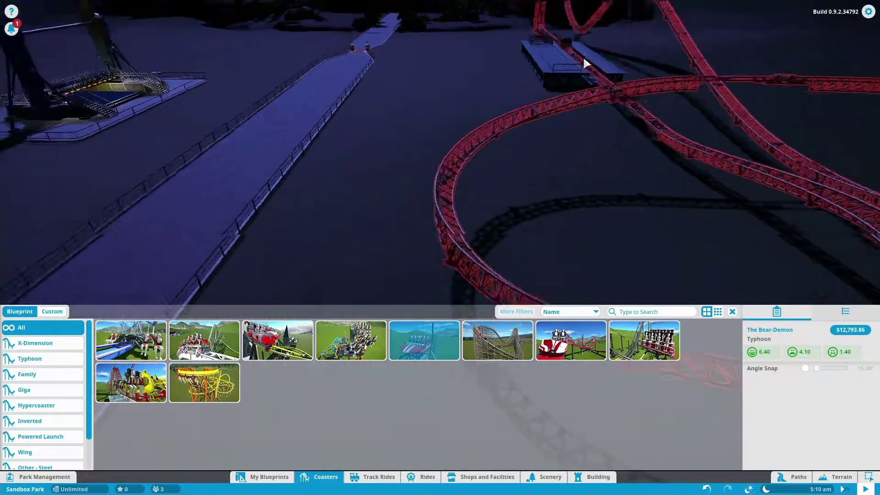
pyautogui.scroll(-5, 585, 78)
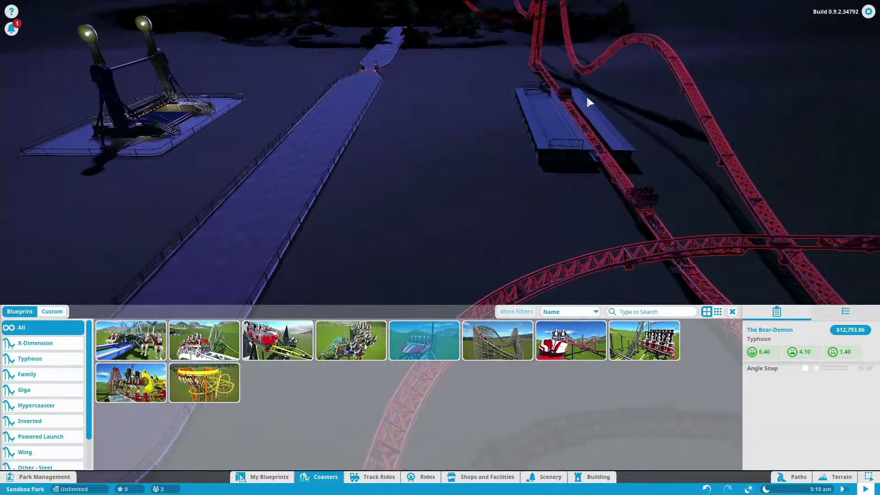
pyautogui.scroll(-3, 548, 103)
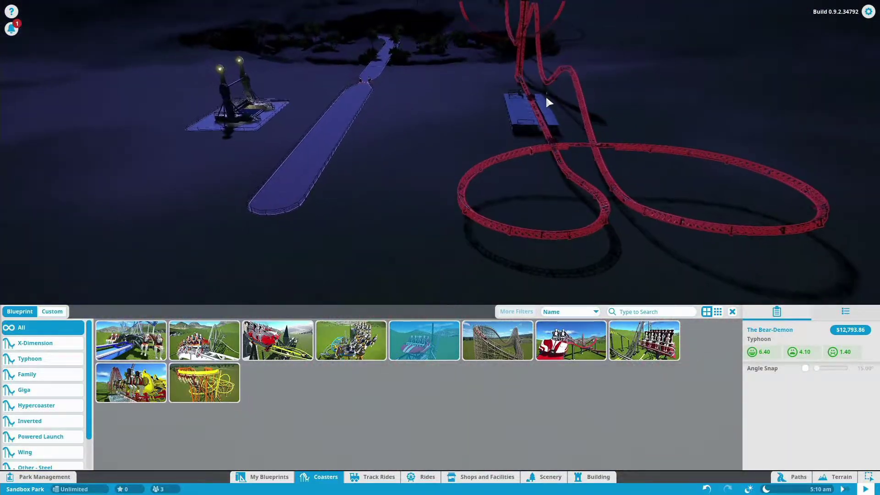
# - Try the Bear-Demon on the Overpower ride's side, then move its station out beyond the open end of the entrance path
pyautogui.scroll(4, 462, 142)
pyautogui.scroll(3, 270, 115)
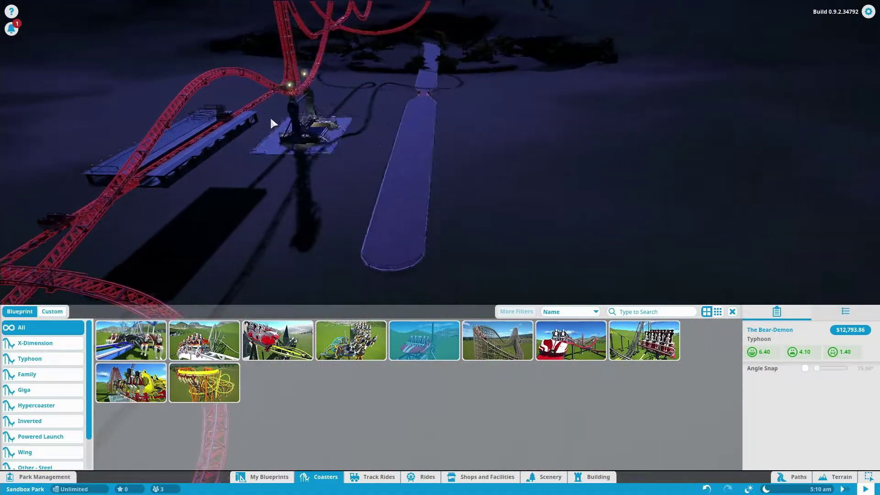
pyautogui.scroll(-5, 252, 133)
pyautogui.scroll(5, 412, 197)
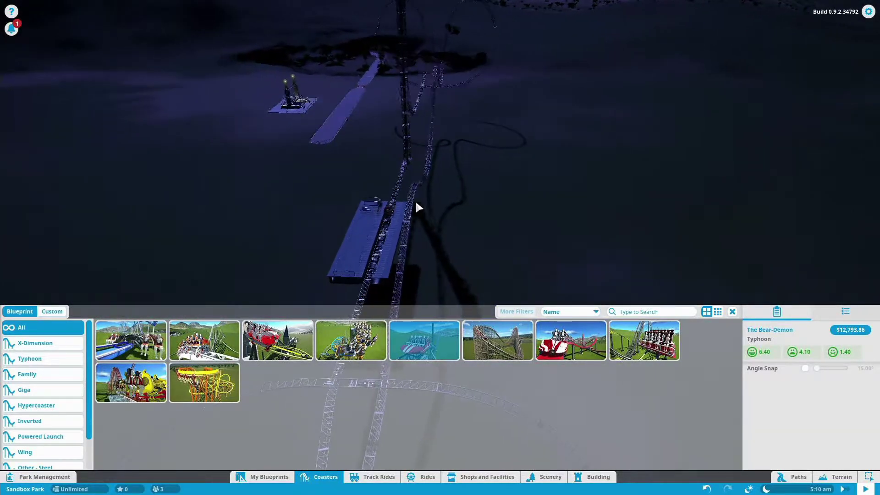
pyautogui.scroll(4, 417, 204)
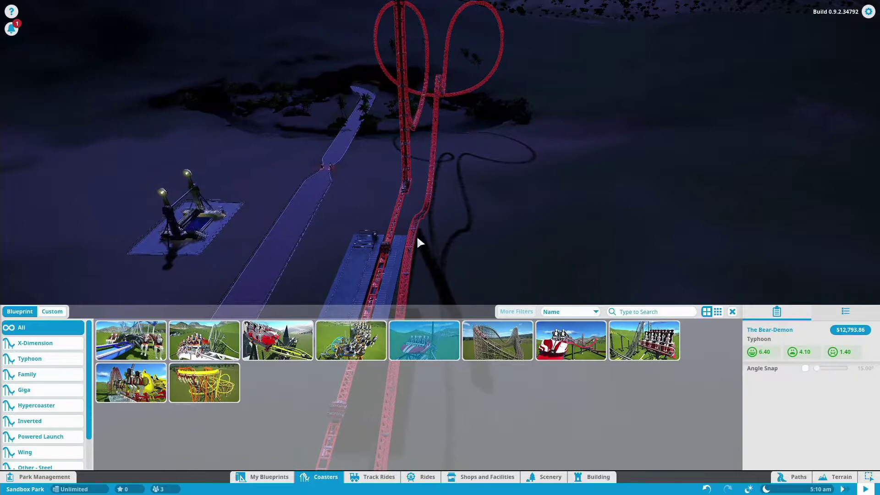
pyautogui.scroll(-3, 417, 235)
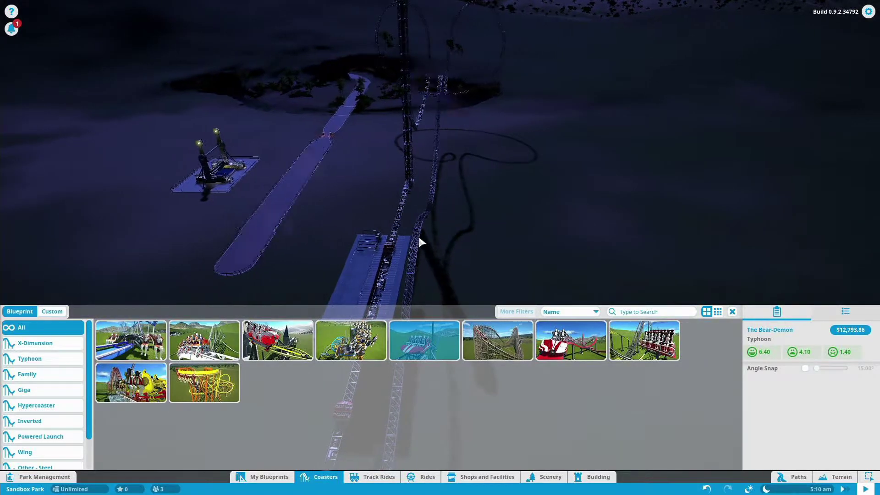
# - Shift the Bear-Demon back so its station runs alongside the end of the entrance path, opposite the Overpower ride
pyautogui.scroll(6, 419, 232)
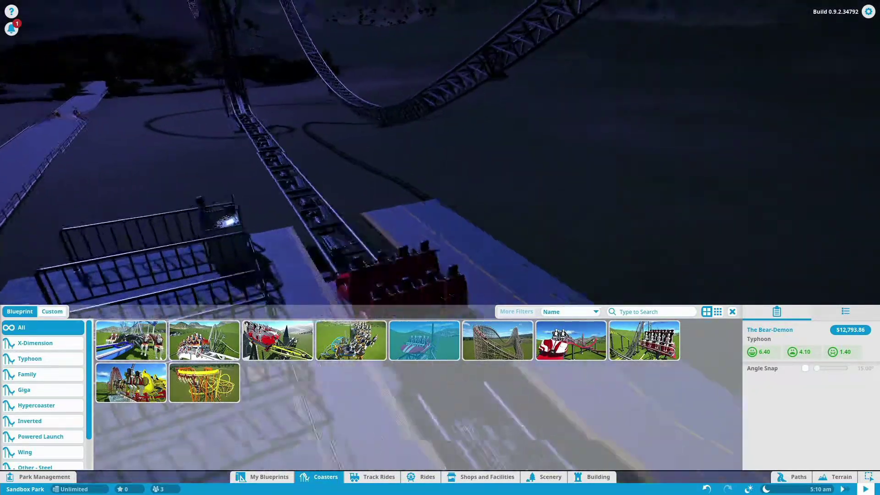
pyautogui.scroll(3, 443, 215)
pyautogui.scroll(-5, 435, 216)
pyautogui.scroll(-4, 434, 213)
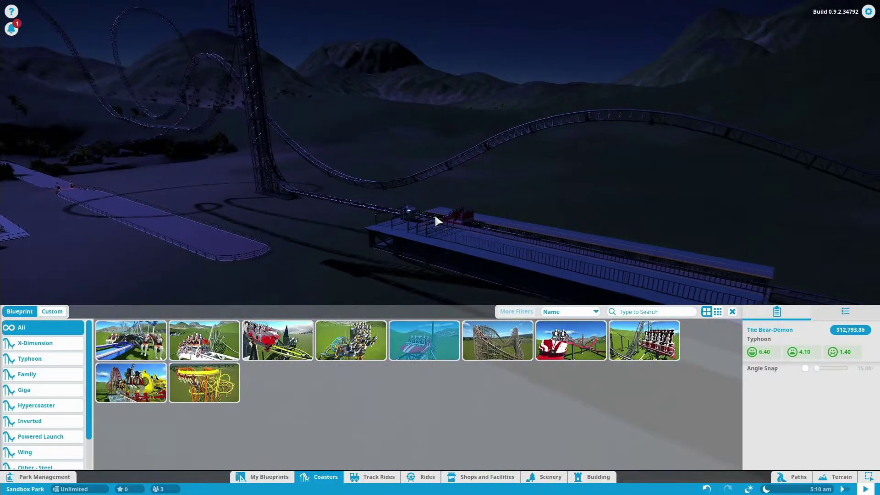
pyautogui.moveTo(425, 217); pyautogui.dragTo(349, 201)
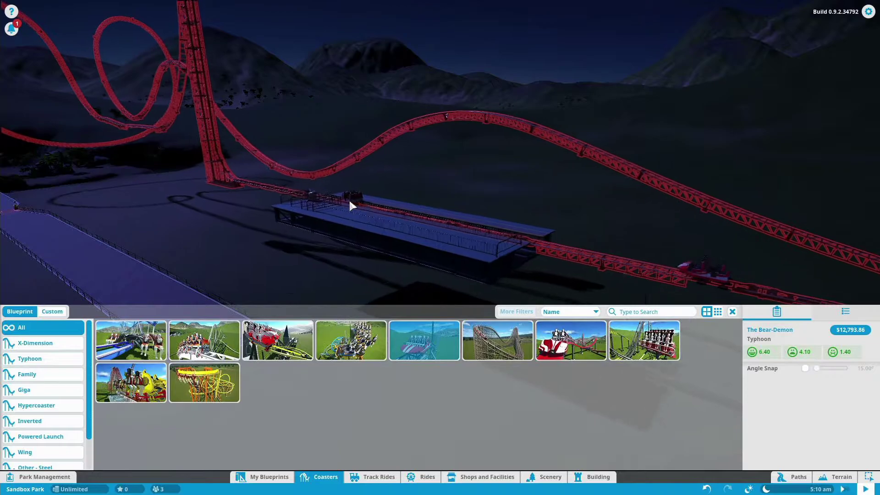
pyautogui.scroll(2, 352, 205)
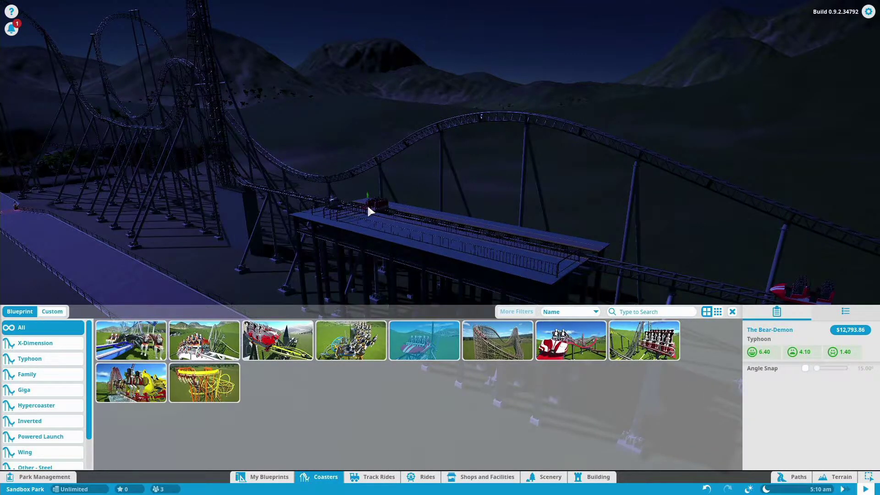
# - Lower the Bear-Demon until its station platform sits just above the ground, and place the coaster there
pyautogui.scroll(-5, 369, 212)
pyautogui.scroll(5, 369, 243)
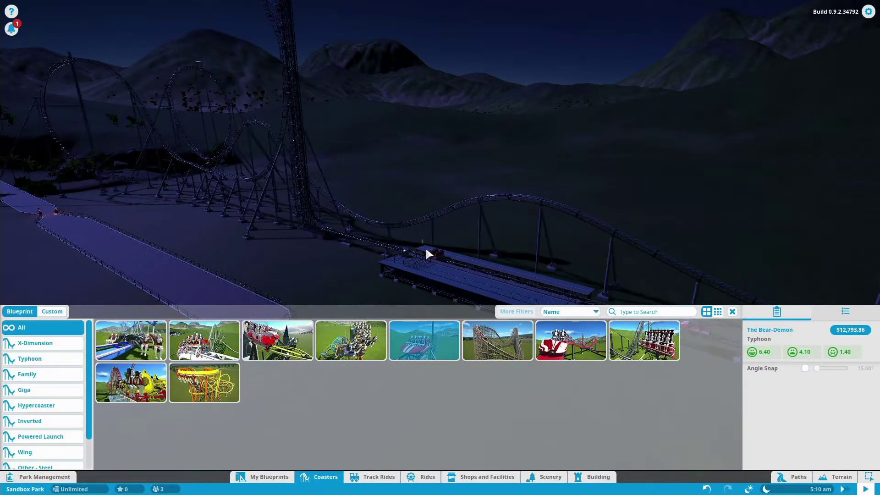
pyautogui.moveTo(426, 250); pyautogui.dragTo(426, 248)
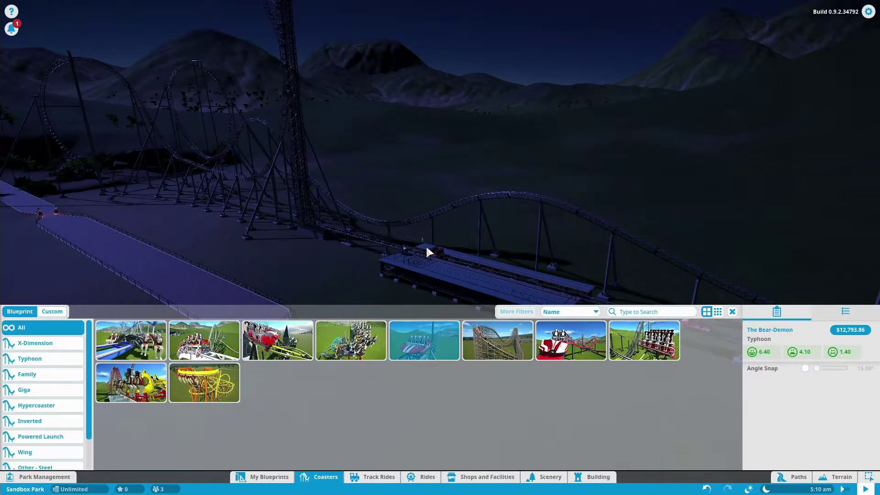
pyautogui.click(427, 248)
# - Place the Bear-Demon's entrance gate on the path-facing side of the station, at the end farthest from the operator booth
pyautogui.scroll(4, 340, 321)
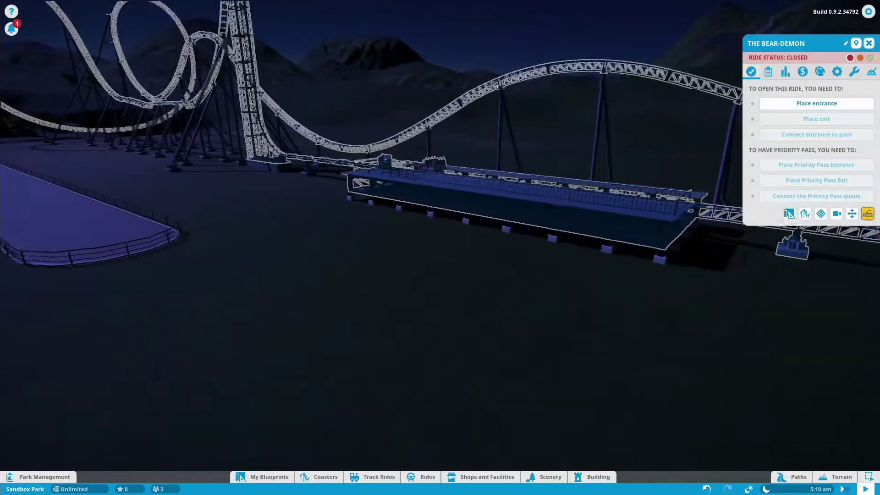
pyautogui.moveTo(340, 321); pyautogui.dragTo(229, 321)
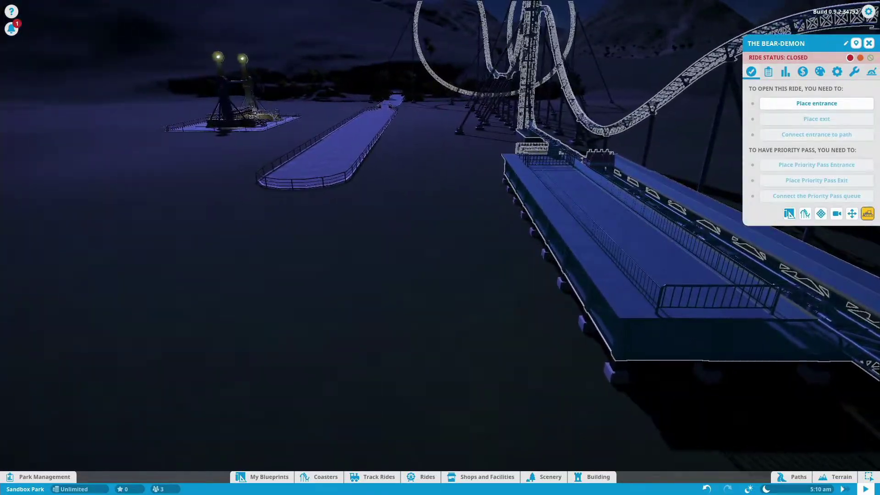
pyautogui.moveTo(394, 306)
pyautogui.mouseDown()
pyautogui.moveTo(293, 306)
pyautogui.moveTo(367, 330)
pyautogui.moveTo(394, 306)
pyautogui.mouseUp()
pyautogui.scroll(4, 397, 309)
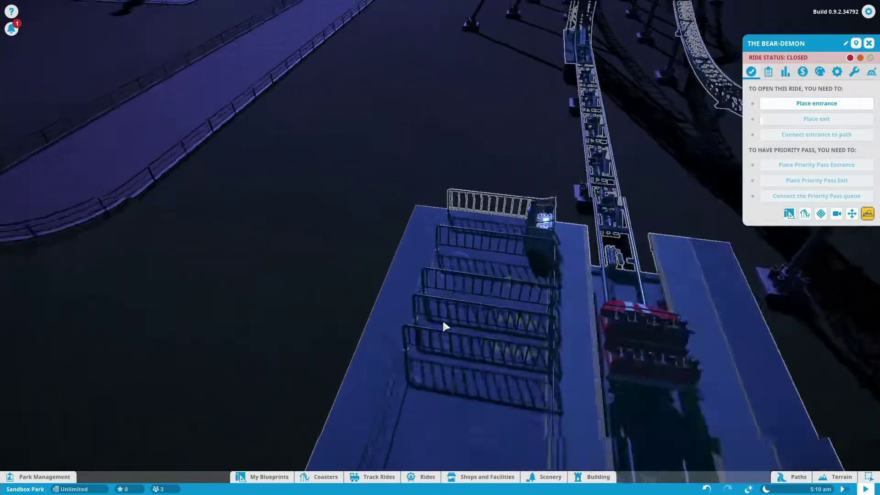
pyautogui.moveTo(443, 322); pyautogui.dragTo(387, 205)
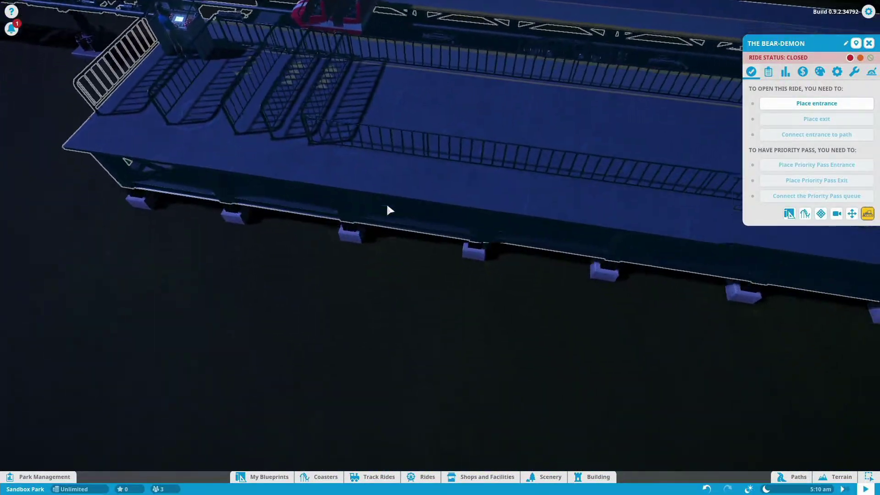
pyautogui.press('s')
pyautogui.press('d')
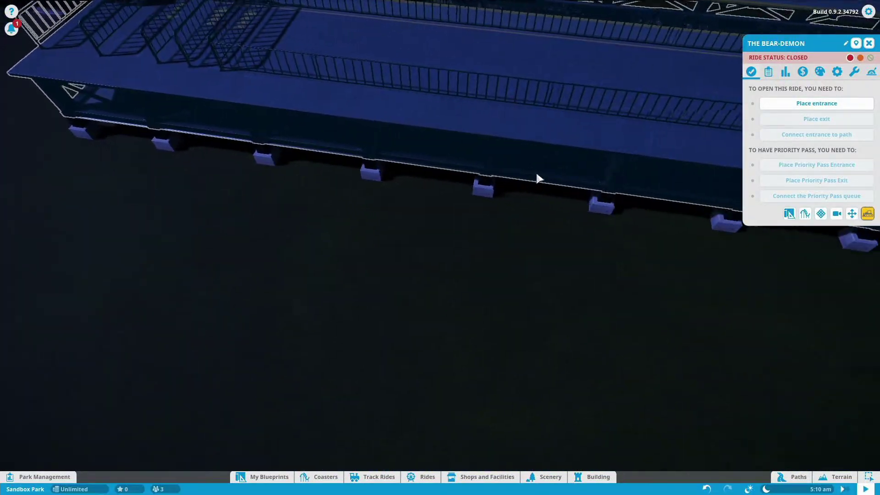
pyautogui.press('w')
pyautogui.press('d')
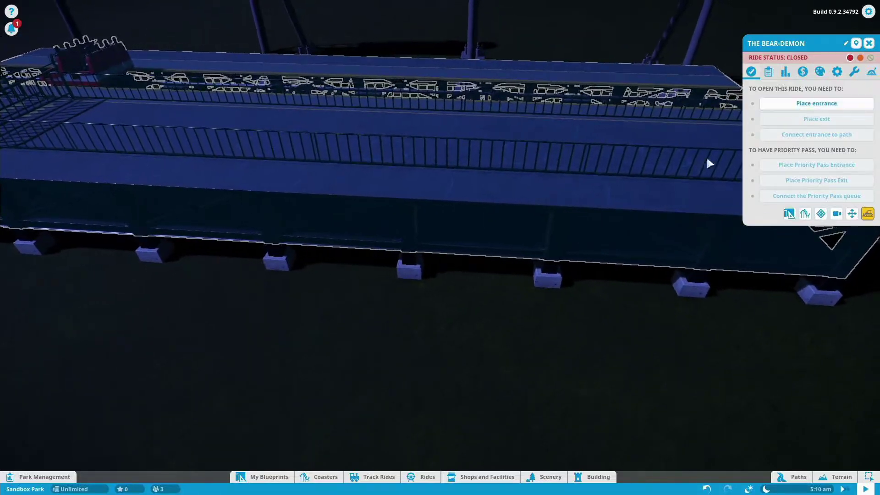
pyautogui.click(494, 229)
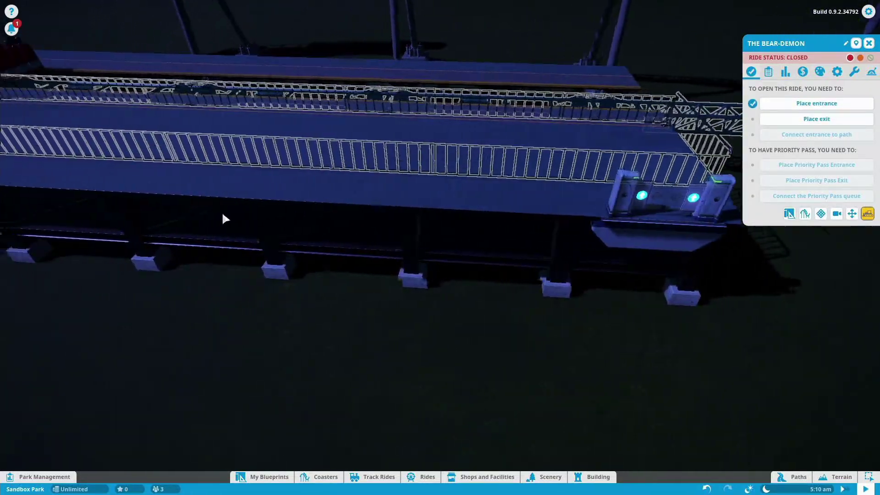
# - Place the Bear-Demon's exit gate on the same side of the station, beside the operator booth
pyautogui.press('a')
pyautogui.press('w')
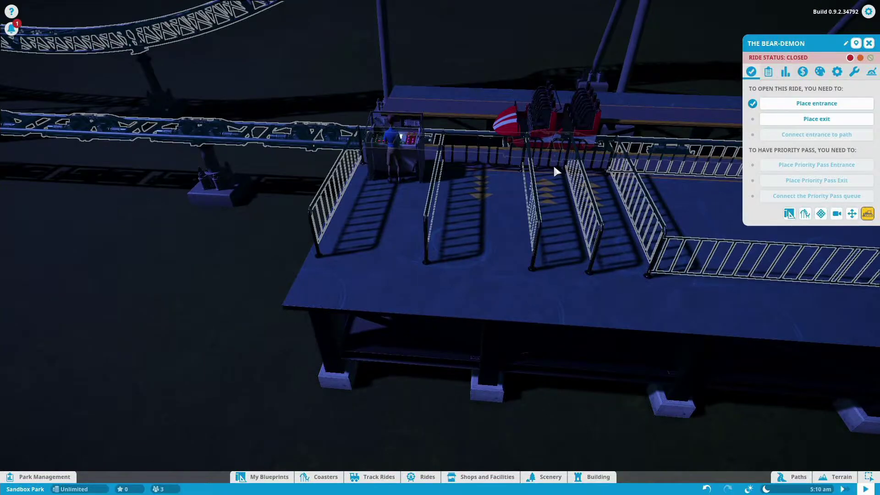
pyautogui.press('d')
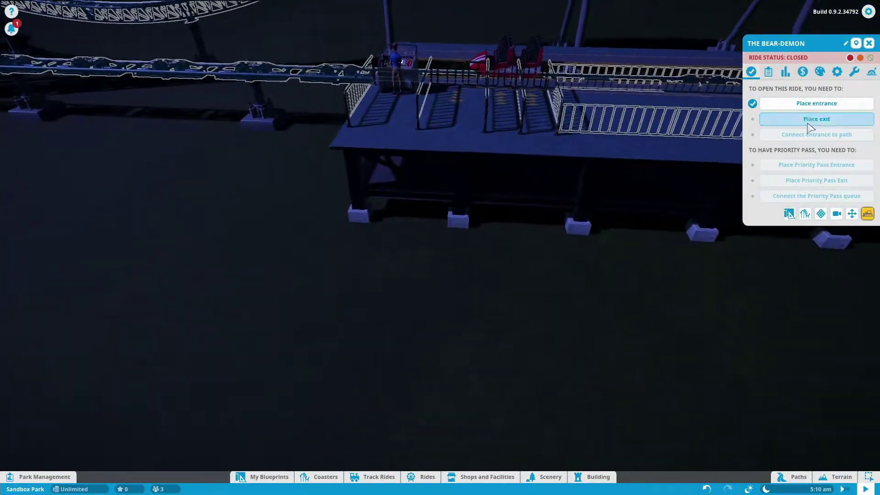
pyautogui.click(809, 123)
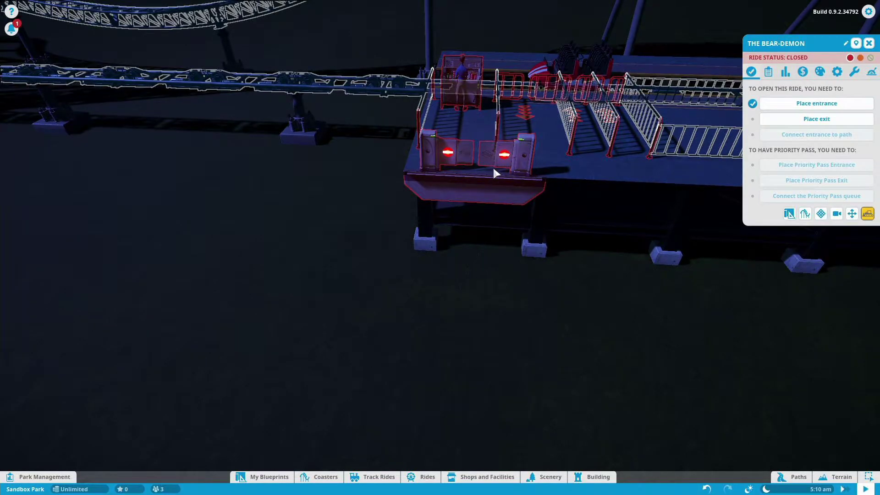
pyautogui.click(493, 169)
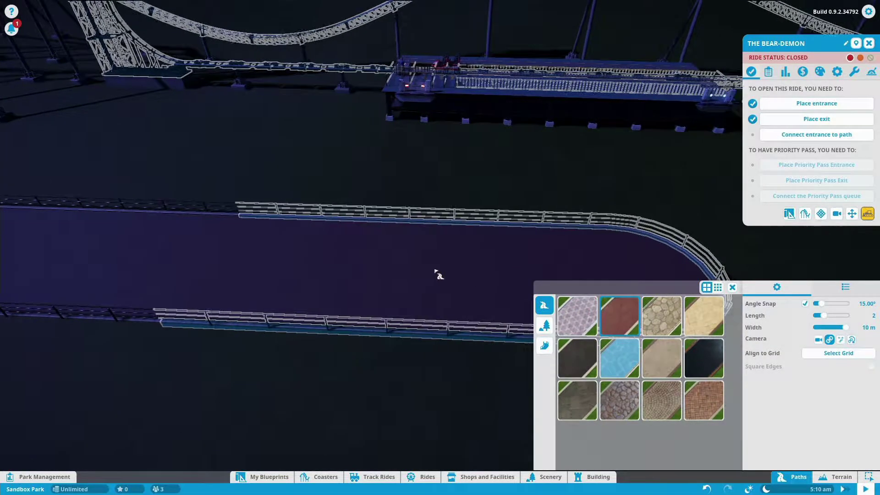
# - Extend the 10 m wide entrance path straight past the full length of the Bear-Demon's station
pyautogui.click(439, 272)
pyautogui.click(470, 278)
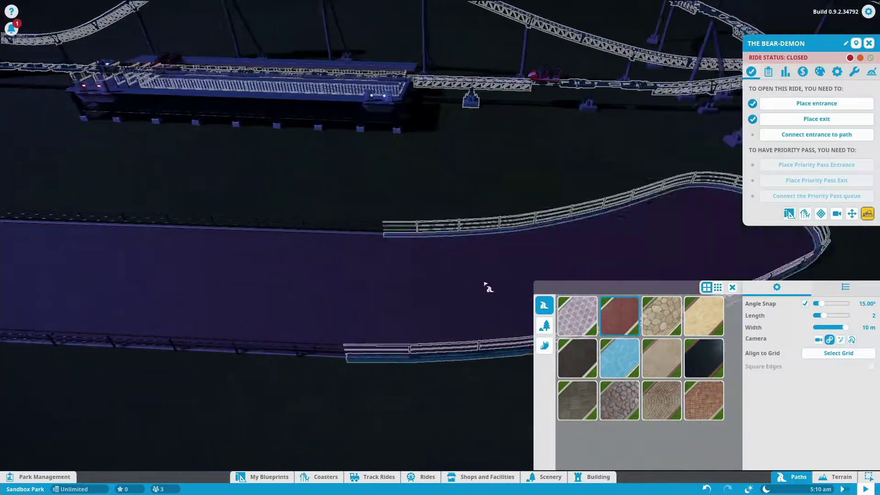
pyautogui.click(485, 287)
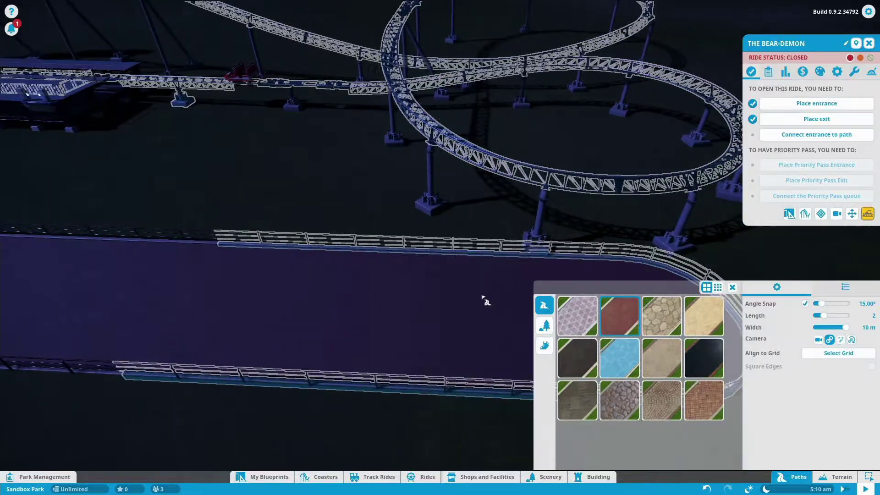
pyautogui.press('Escape')
# - Start a 3 m wide black queue path out from the Bear-Demon's entrance gate
pyautogui.press('a')
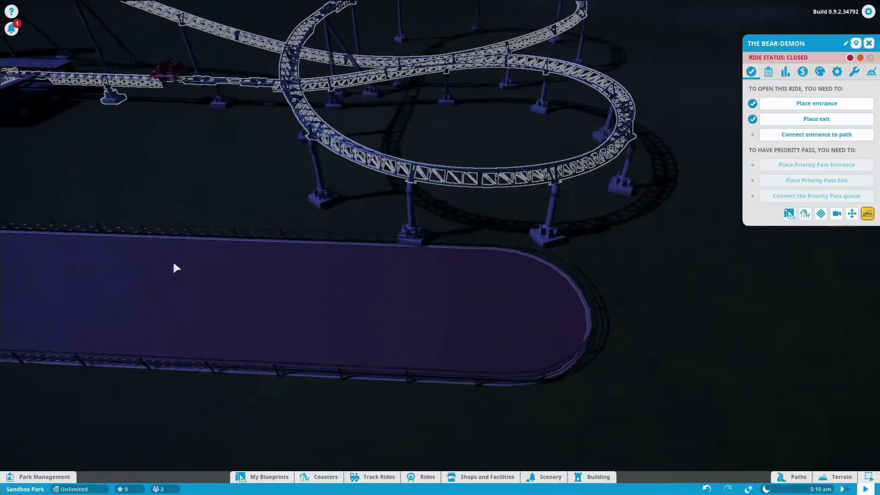
pyautogui.press('w')
pyautogui.press('s')
pyautogui.scroll(2, 326, 296)
pyautogui.press('a')
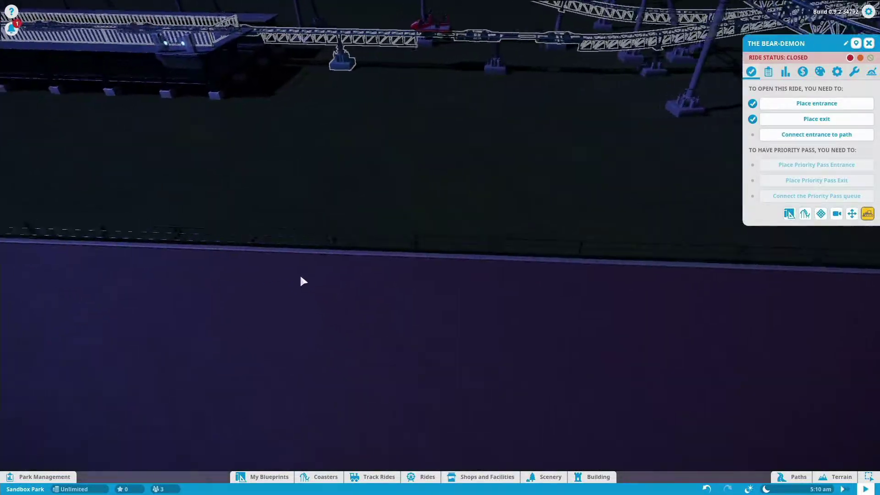
pyautogui.press('w')
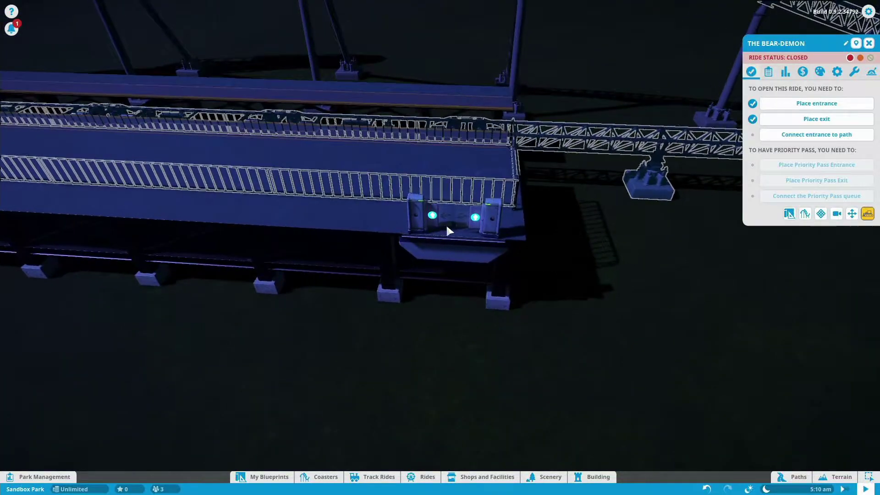
pyautogui.click(794, 135)
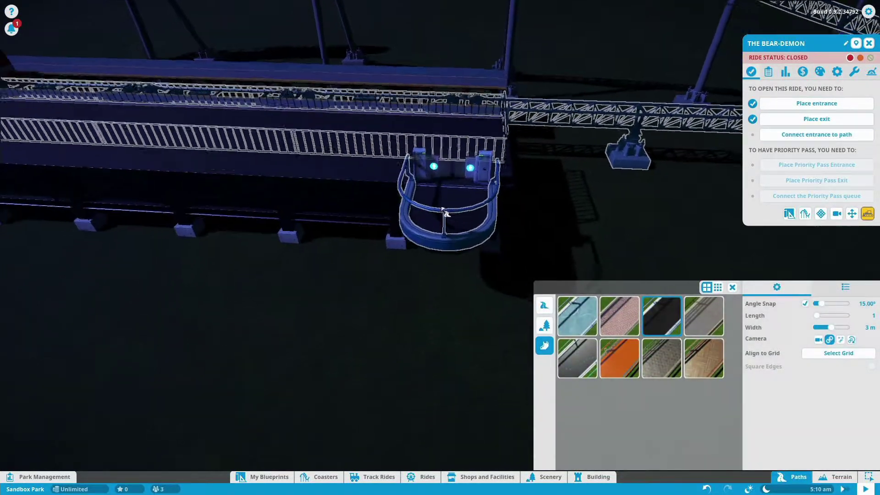
pyautogui.press('s')
pyautogui.middleClick(441, 164)
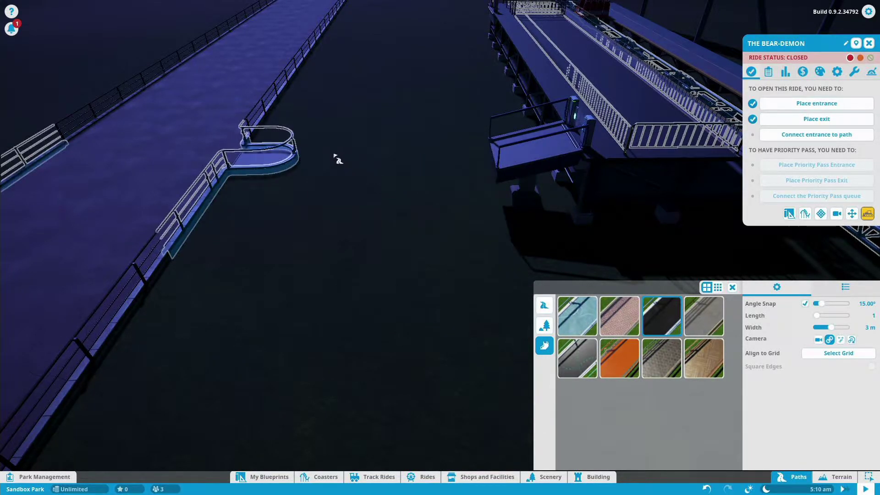
# - Continue the queue down from the Bear-Demon's entrance and join it to the side of the wide entrance path
pyautogui.moveTo(348, 192); pyautogui.dragTo(422, 193)
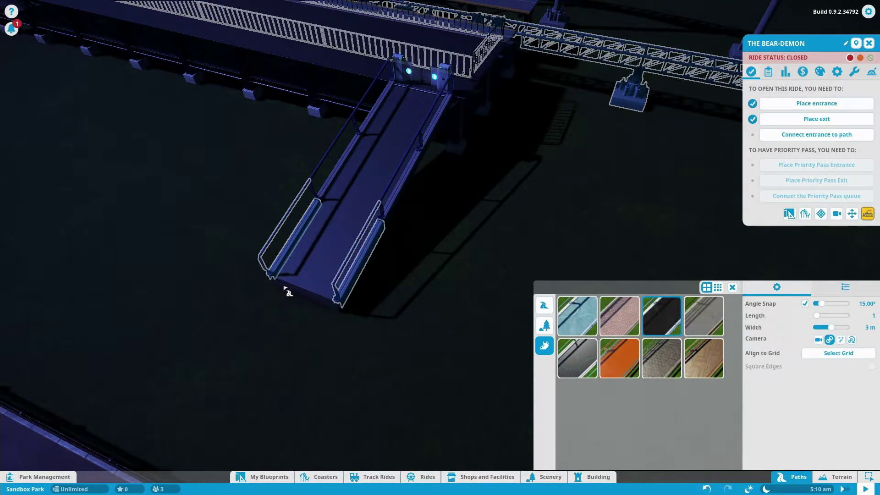
pyautogui.click(285, 288)
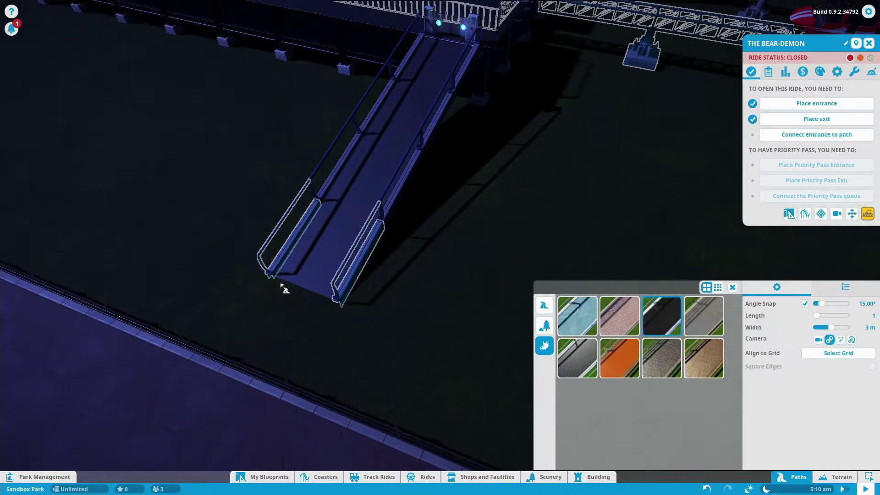
pyautogui.click(283, 287)
pyautogui.click(286, 285)
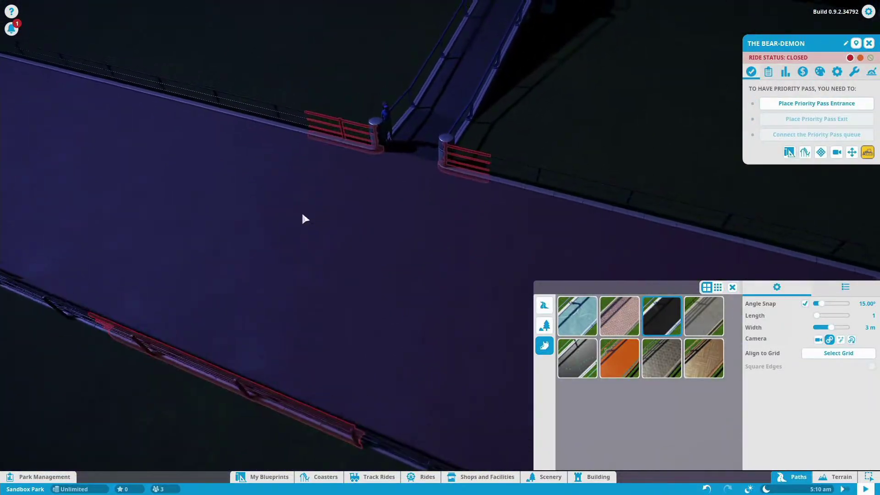
# - Choose the dark blue-black regular path surface for the walkway from the Bear-Demon's exit gate
pyautogui.moveTo(302, 215); pyautogui.dragTo(197, 176)
pyautogui.press('w')
pyautogui.moveTo(310, 206); pyautogui.dragTo(405, 201)
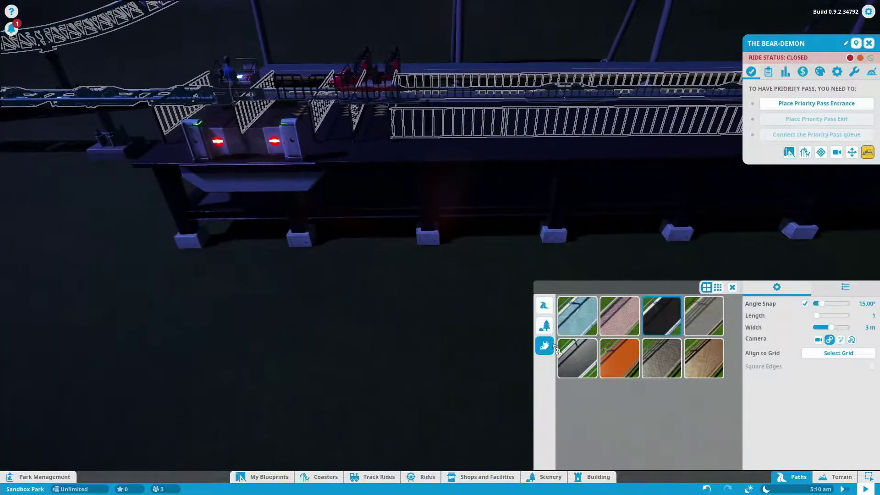
pyautogui.click(809, 478)
pyautogui.click(796, 479)
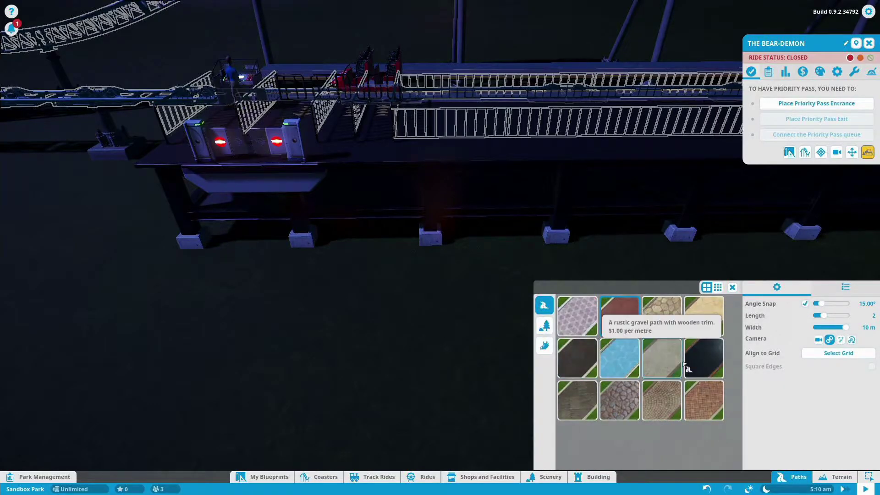
pyautogui.click(686, 367)
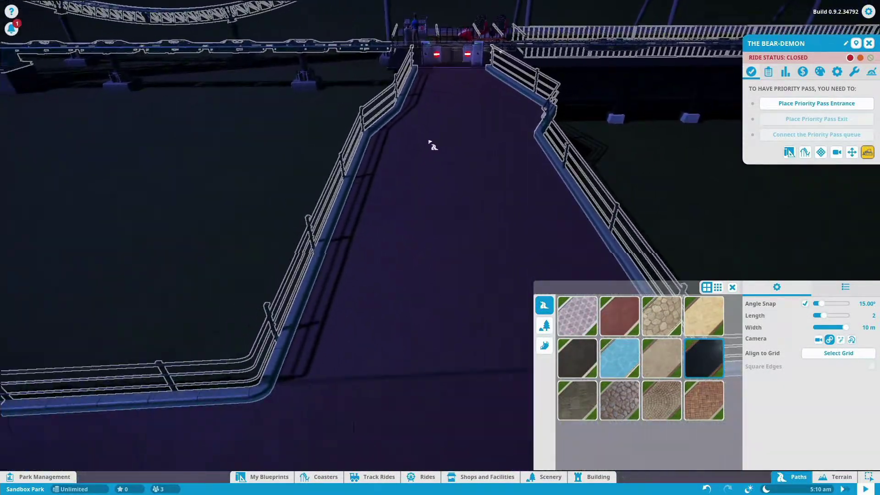
# - Build a 6 m wide walkway straight down from the Bear-Demon's exit gate and join it to the side of the wide entrance path
pyautogui.scroll(-3, 424, 130)
pyautogui.scroll(4, 436, 122)
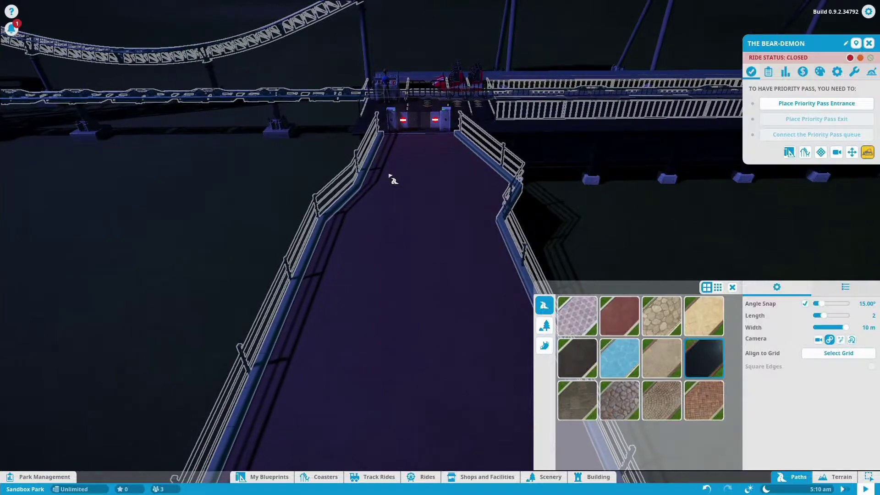
pyautogui.press('-')
pyautogui.press('-')
pyautogui.press('-')
pyautogui.press('-')
pyautogui.press('-')
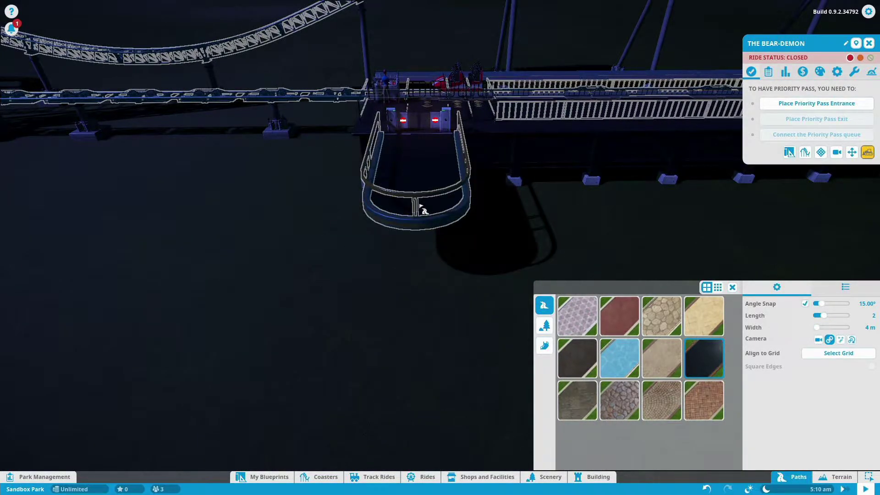
pyautogui.press(']')
pyautogui.press(']')
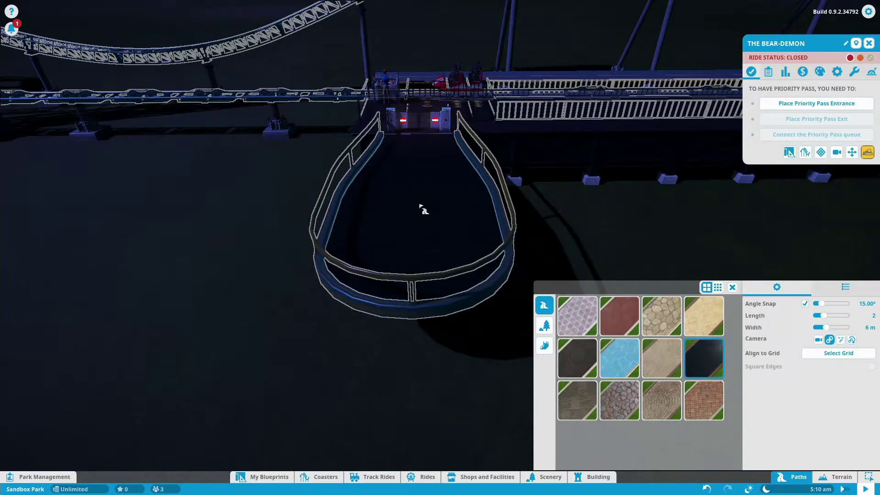
pyautogui.press('s')
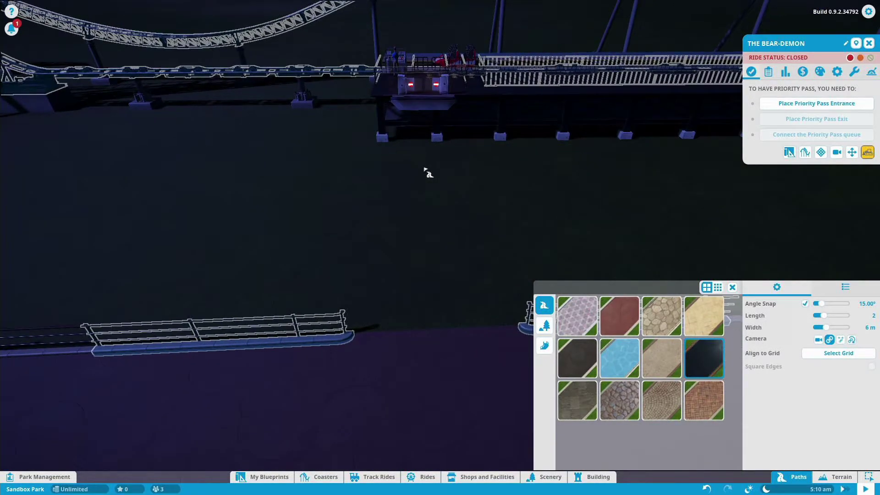
pyautogui.scroll(2, 421, 137)
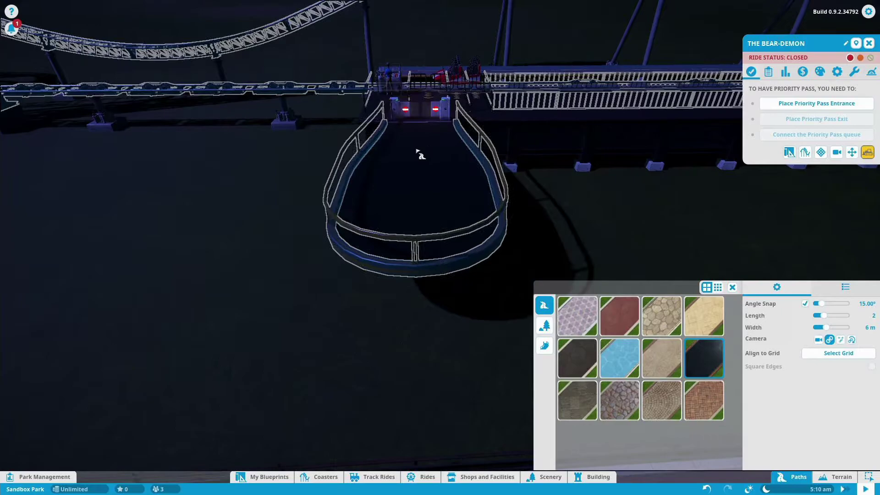
pyautogui.click(418, 229)
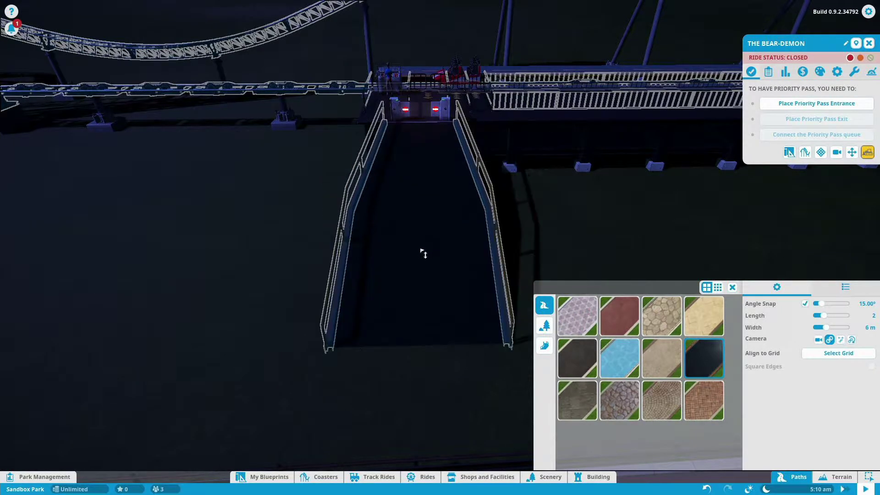
pyautogui.click(420, 252)
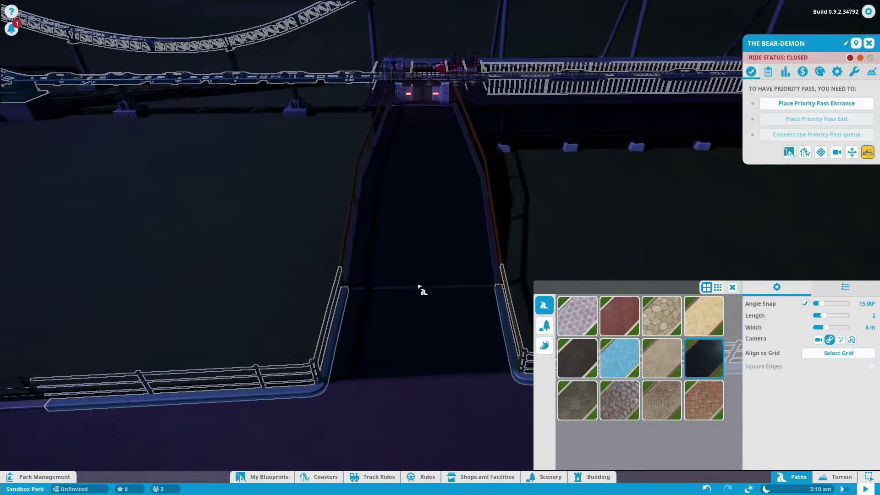
pyautogui.press('d')
pyautogui.press('q')
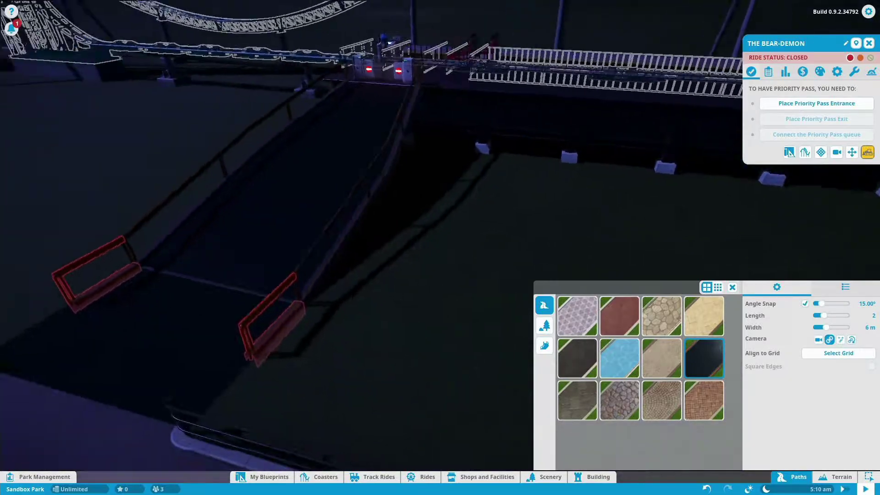
pyautogui.press('Escape')
# - Filter the custom scenery props to light fixtures for decorating the point where the Bear-Demon's queue meets the wide path
pyautogui.press('w')
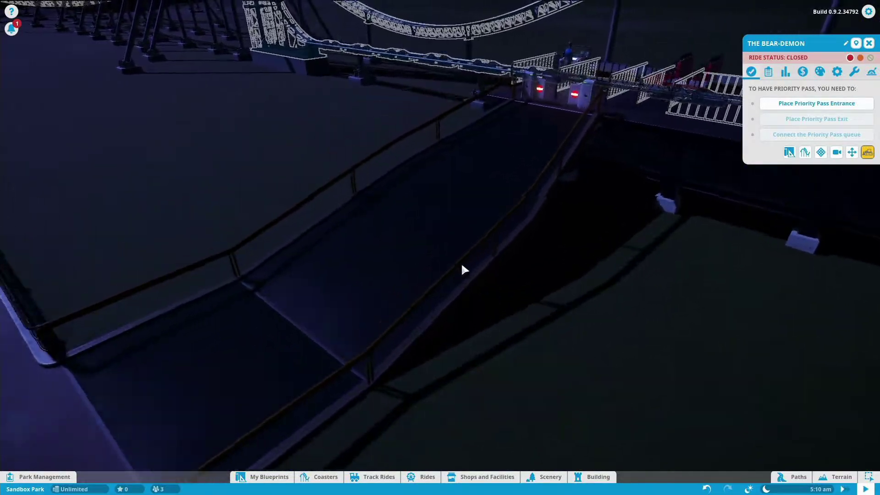
pyautogui.press('d')
pyautogui.press('s')
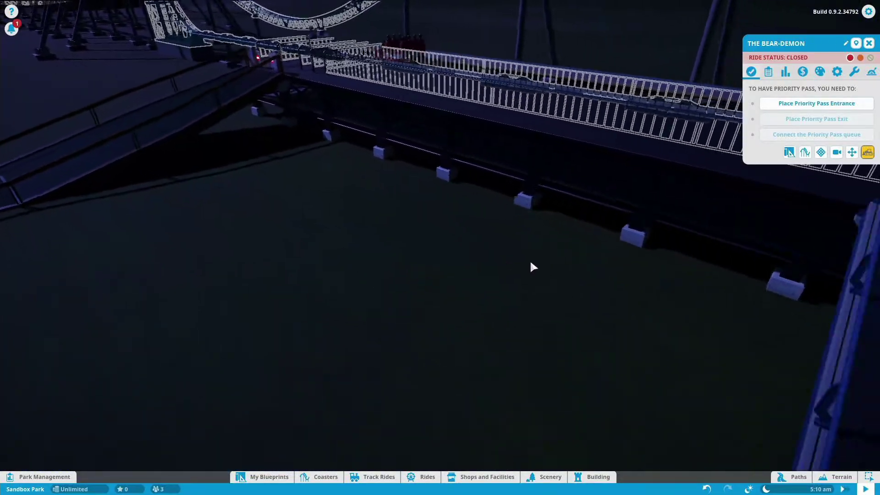
pyautogui.press('s')
pyautogui.press('a')
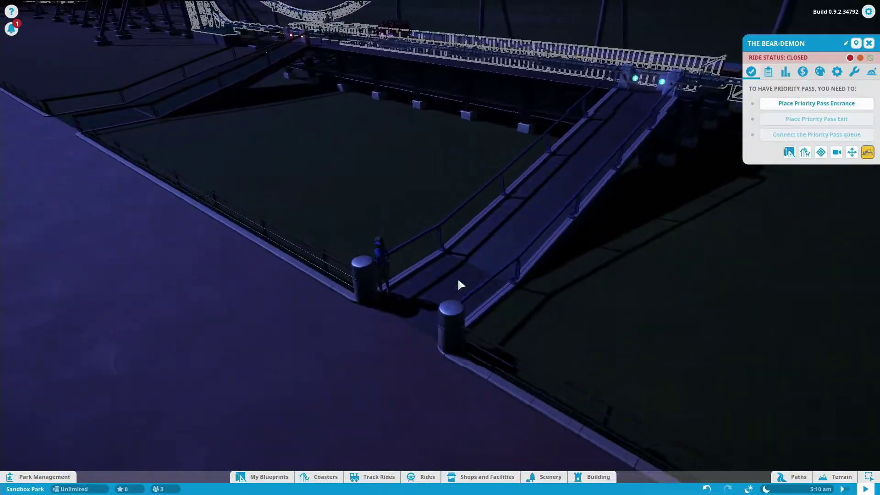
pyautogui.scroll(5, 512, 343)
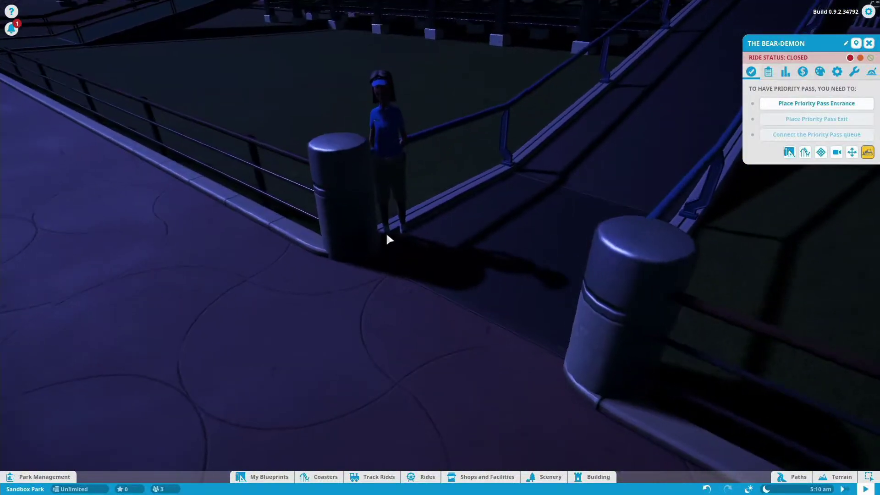
pyautogui.scroll(-5, 453, 334)
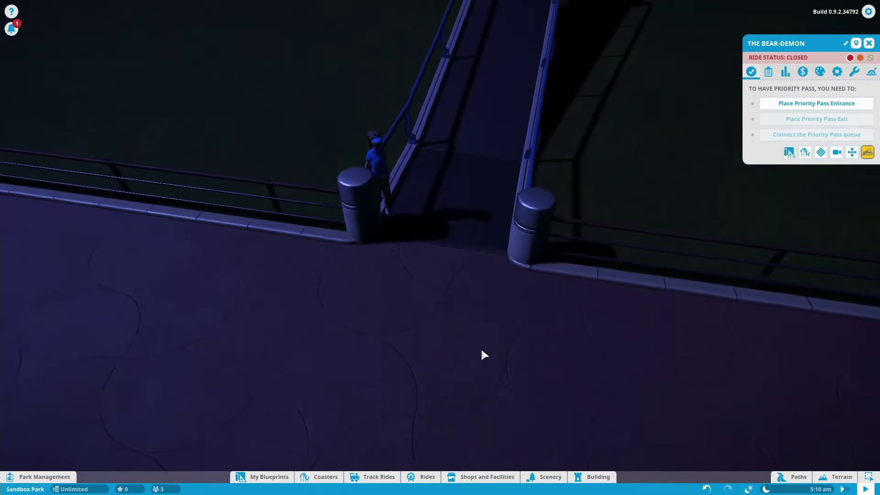
pyautogui.click(548, 478)
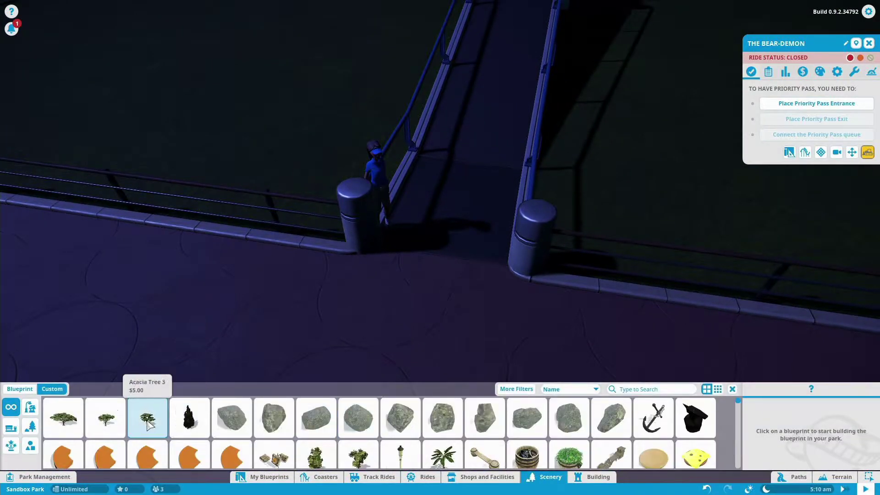
pyautogui.click(30, 407)
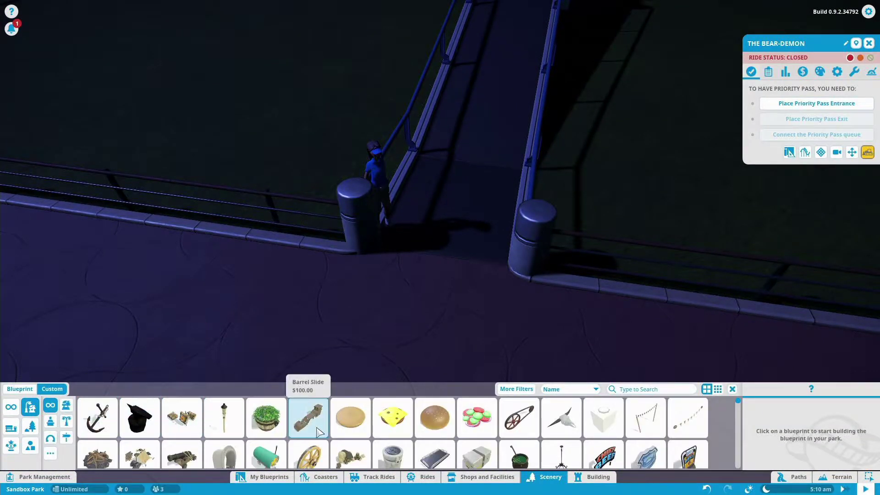
pyautogui.click(67, 422)
pyautogui.click(309, 418)
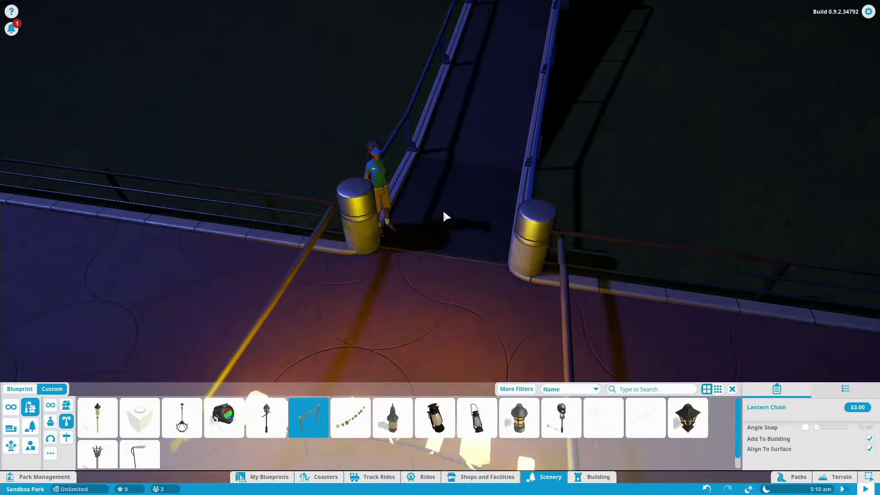
pyautogui.press('w')
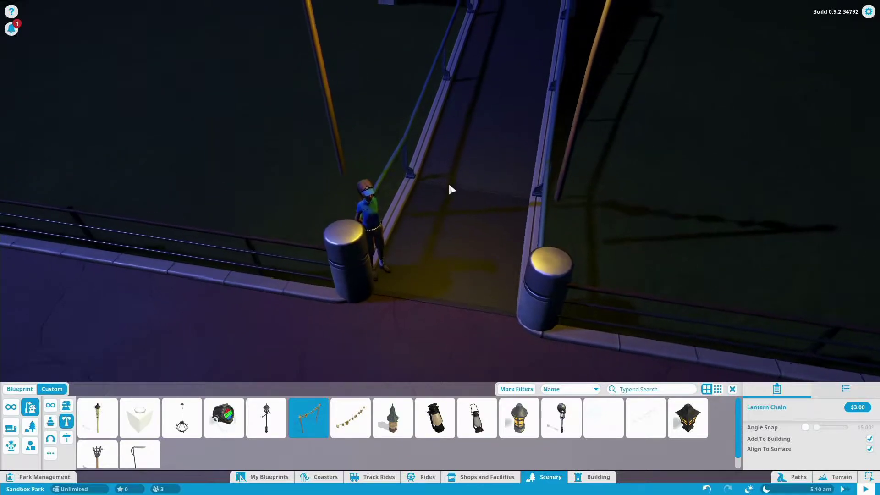
pyautogui.moveTo(448, 187); pyautogui.dragTo(284, 187)
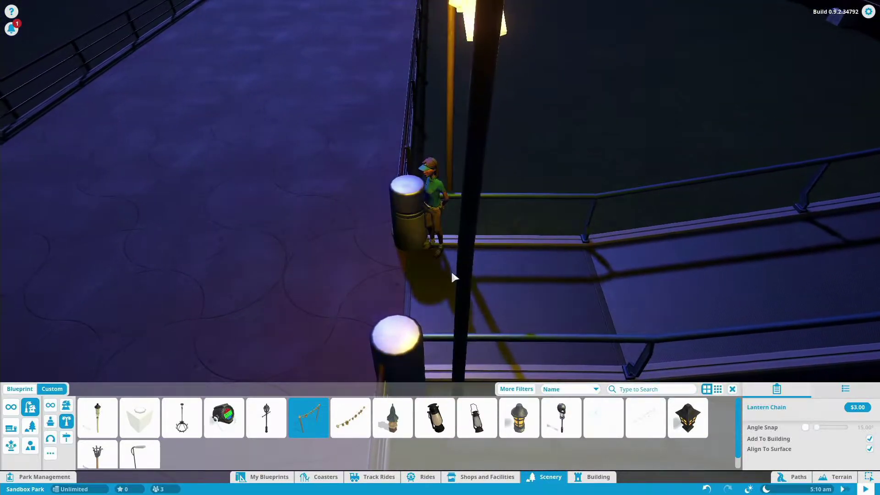
pyautogui.press('shift')
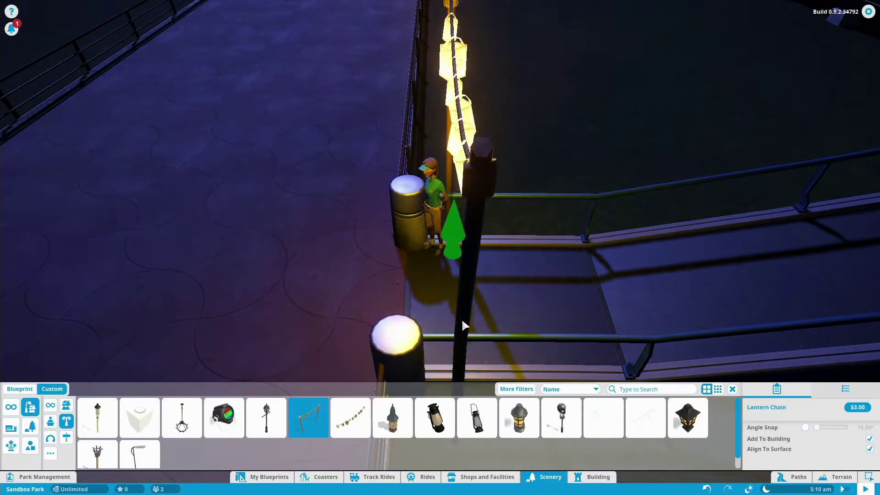
pyautogui.moveTo(462, 320); pyautogui.dragTo(522, 325)
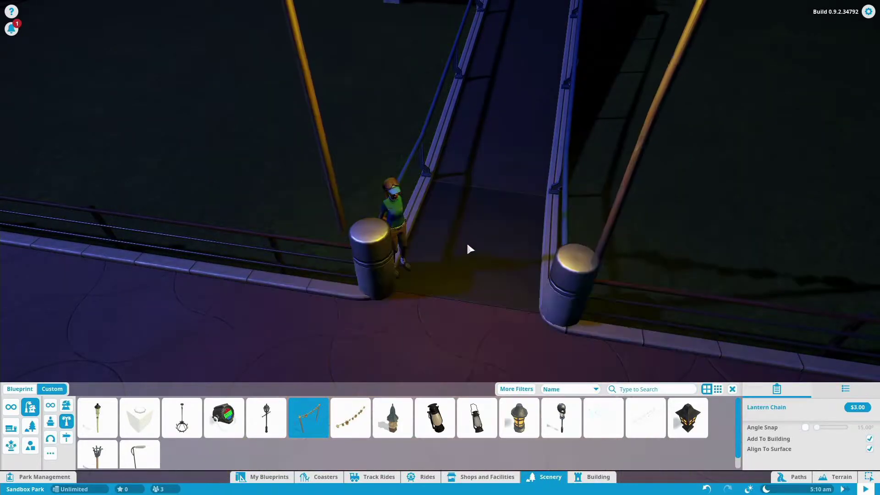
pyautogui.click(473, 238)
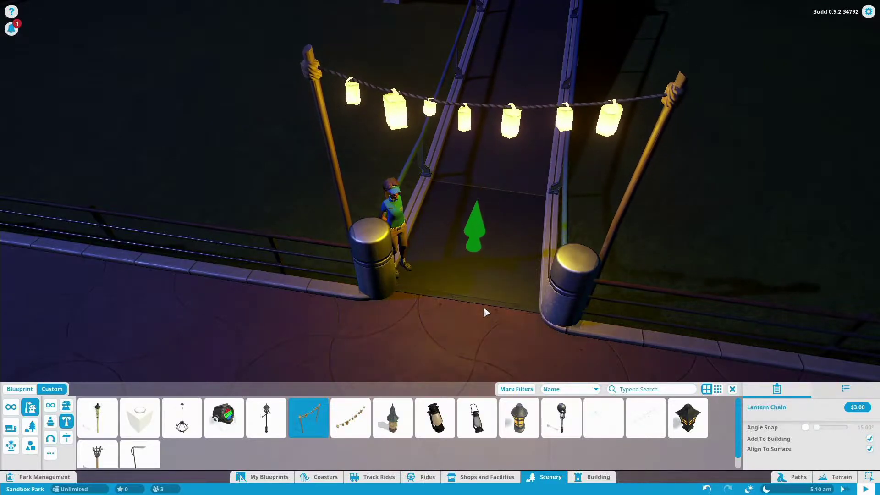
pyautogui.rightClick(483, 309)
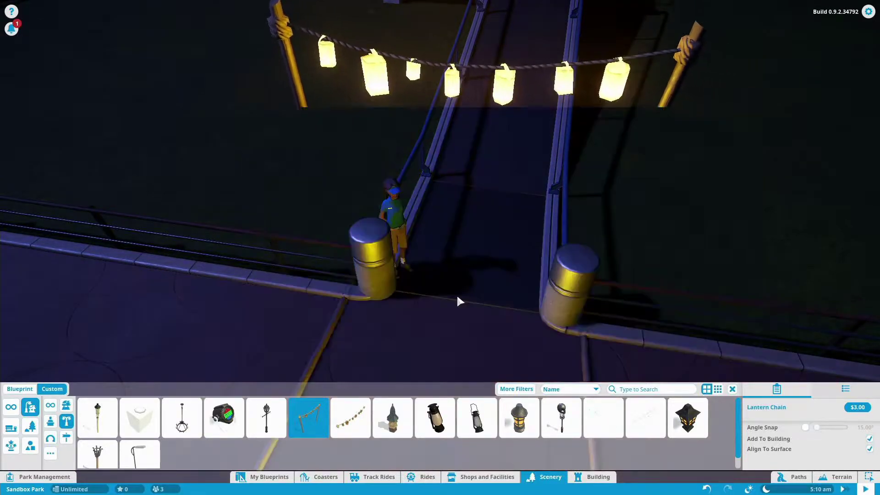
pyautogui.press('s')
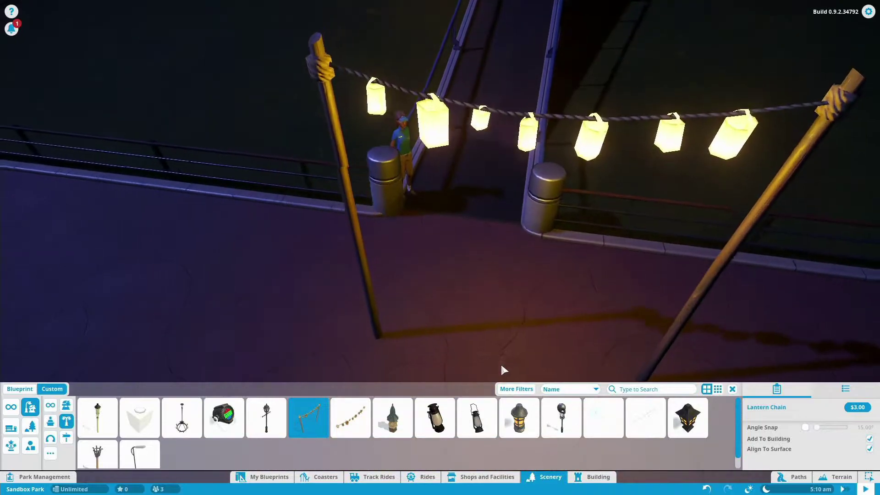
# - Place a Round Lantern on top of each of the two bollards at the start of the Bear-Demon's queue
pyautogui.click(519, 417)
pyautogui.scroll(2, 562, 240)
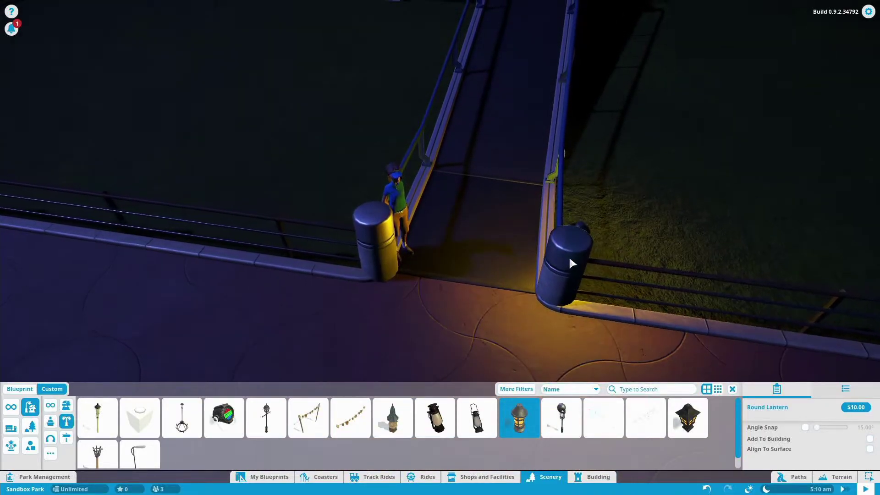
pyautogui.click(564, 283)
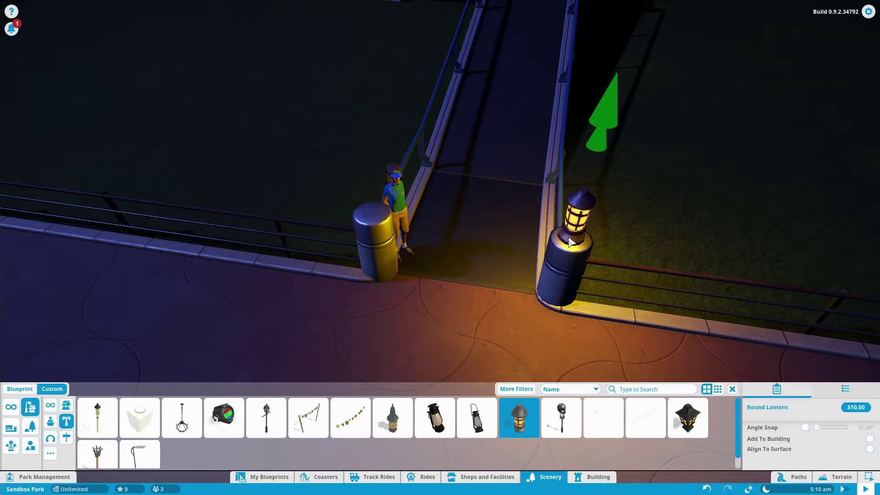
pyautogui.click(571, 243)
pyautogui.scroll(5, 426, 320)
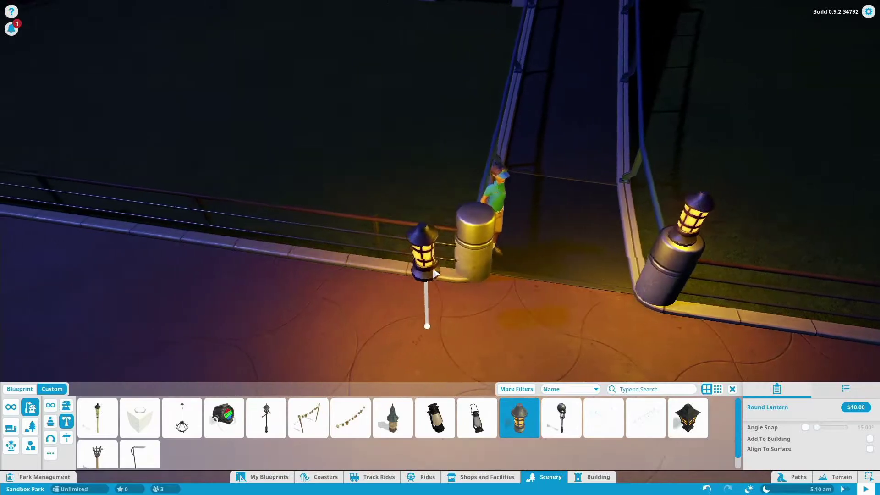
pyautogui.scroll(-8, 435, 328)
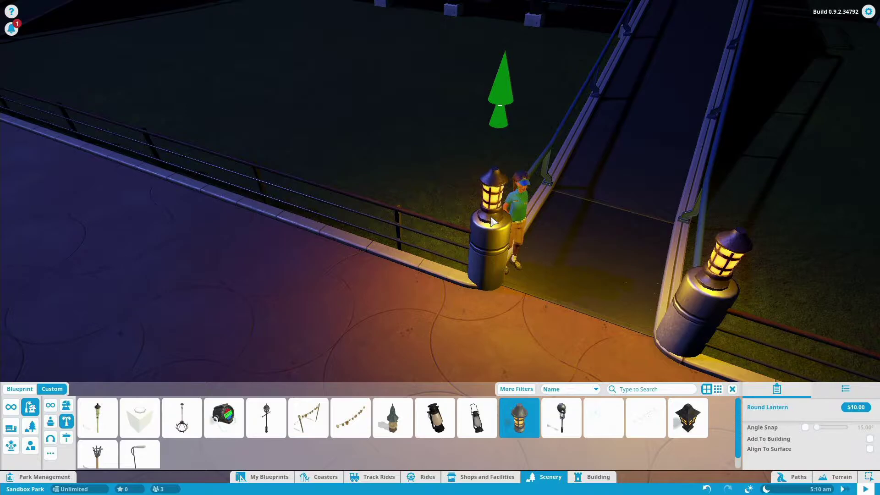
pyautogui.click(490, 221)
# - Try out a Lantern Tower beside the corner where the Bear-Demon's exit walkway meets the wide path
pyautogui.press('s')
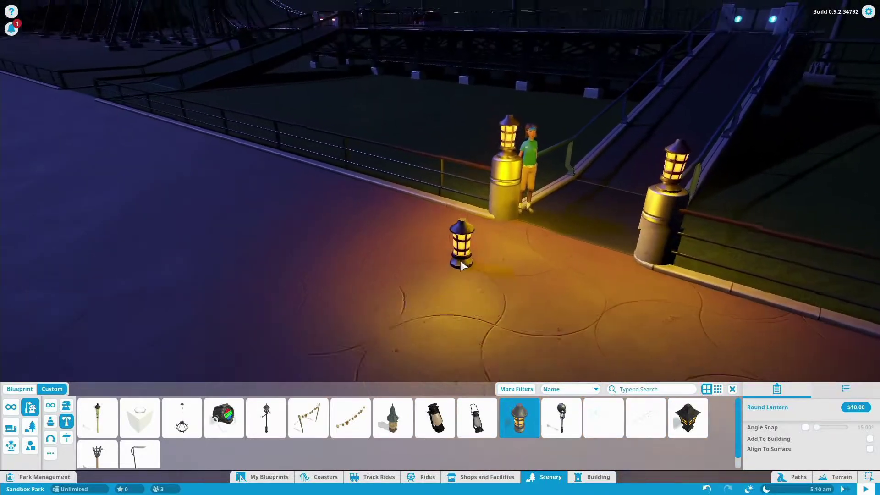
pyautogui.scroll(4, 461, 265)
pyautogui.scroll(-4, 456, 261)
pyautogui.press('d')
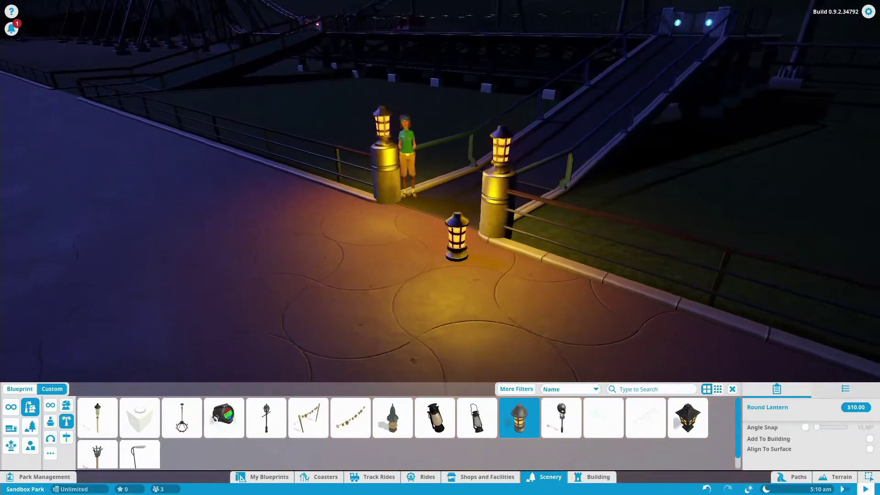
pyautogui.scroll(-3, 443, 264)
pyautogui.press('w')
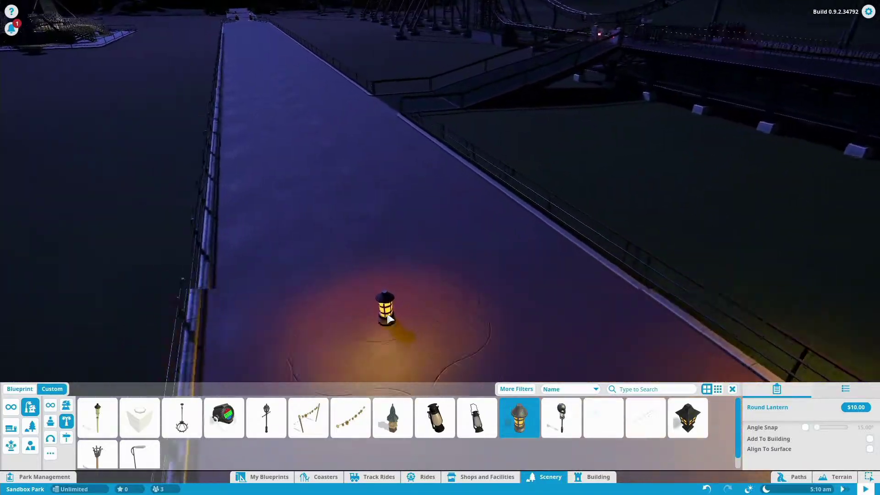
pyautogui.scroll(3, 388, 318)
pyautogui.press('w')
pyautogui.press('d')
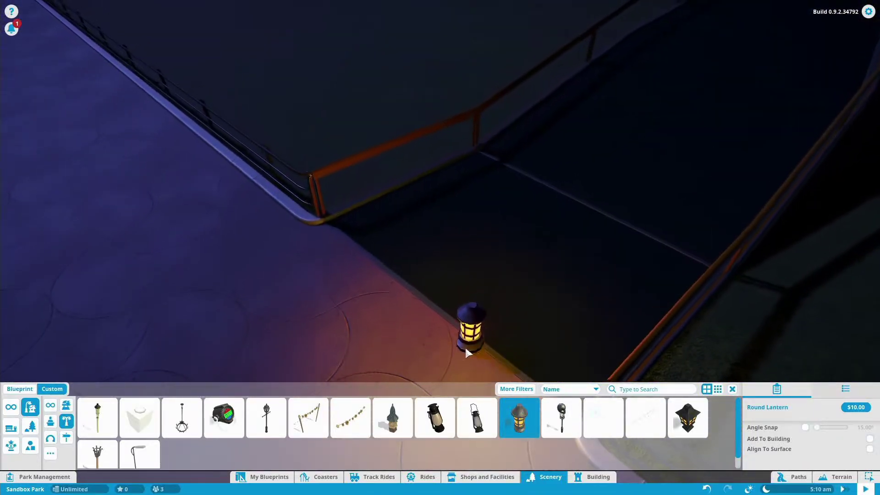
pyautogui.click(393, 417)
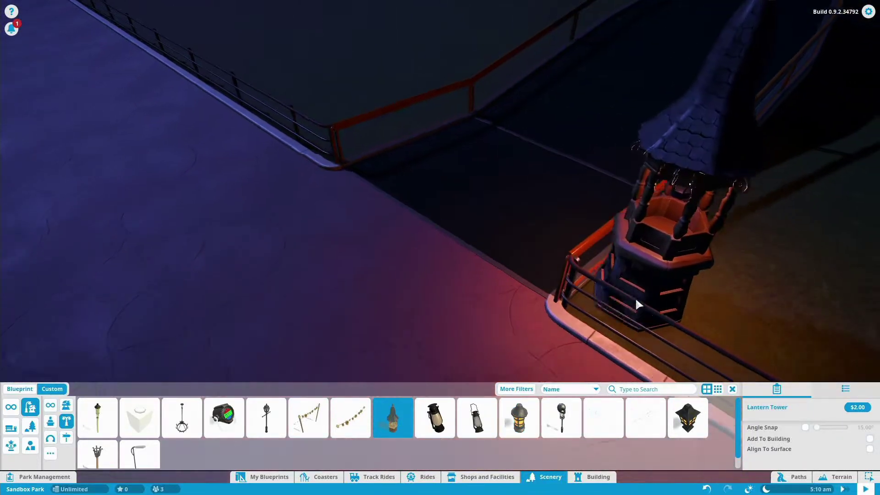
pyautogui.scroll(-3, 635, 296)
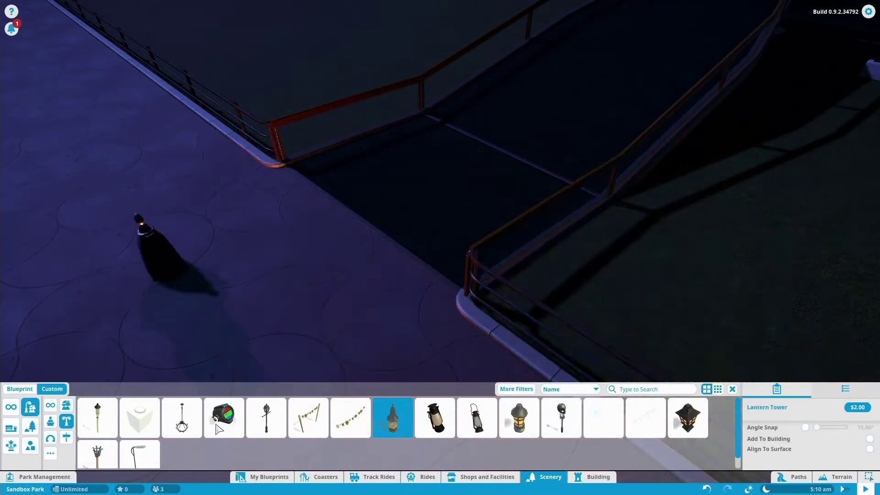
# - Place an Iron Square Lamppost behind the fence at each corner where the Bear-Demon's exit walkway meets the wide path
pyautogui.click(266, 417)
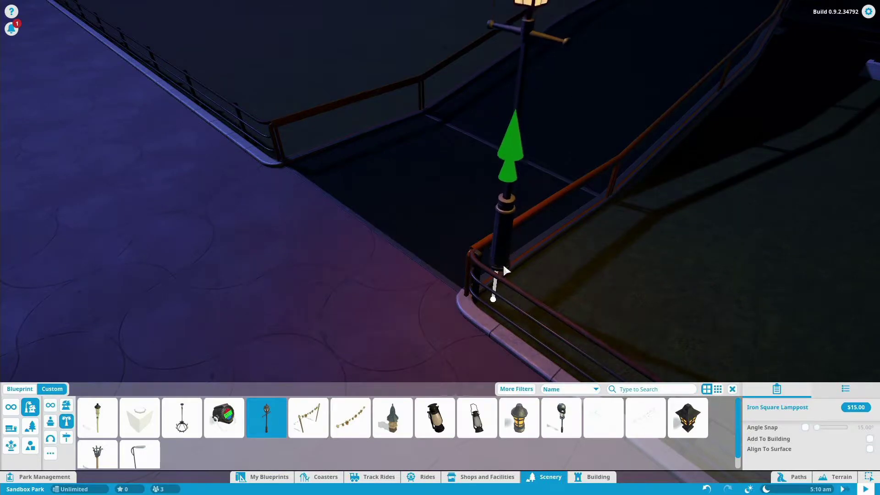
pyautogui.click(515, 297)
pyautogui.press('a')
pyautogui.moveTo(415, 243); pyautogui.dragTo(407, 219)
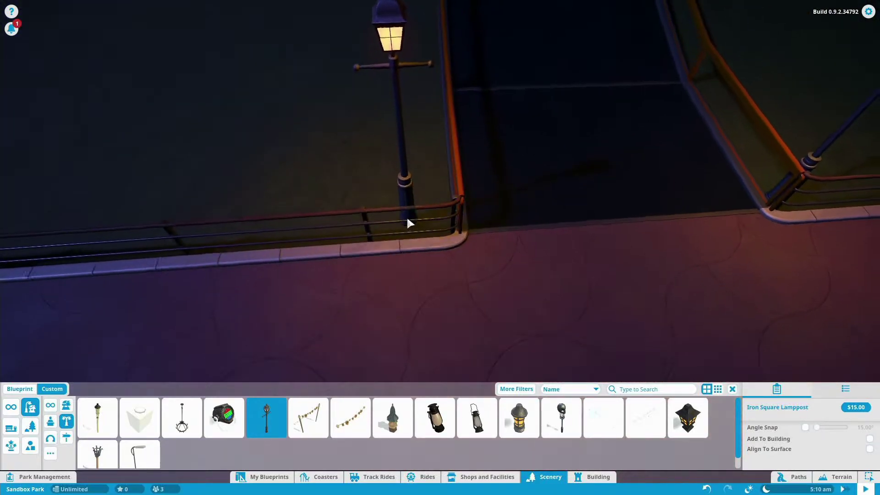
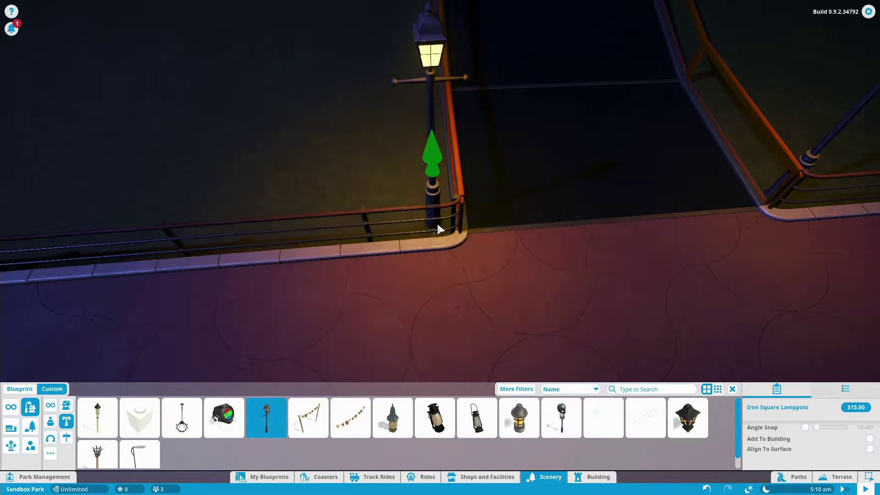
pyautogui.click(439, 229)
pyautogui.press('s')
pyautogui.moveTo(524, 196); pyautogui.dragTo(504, 171)
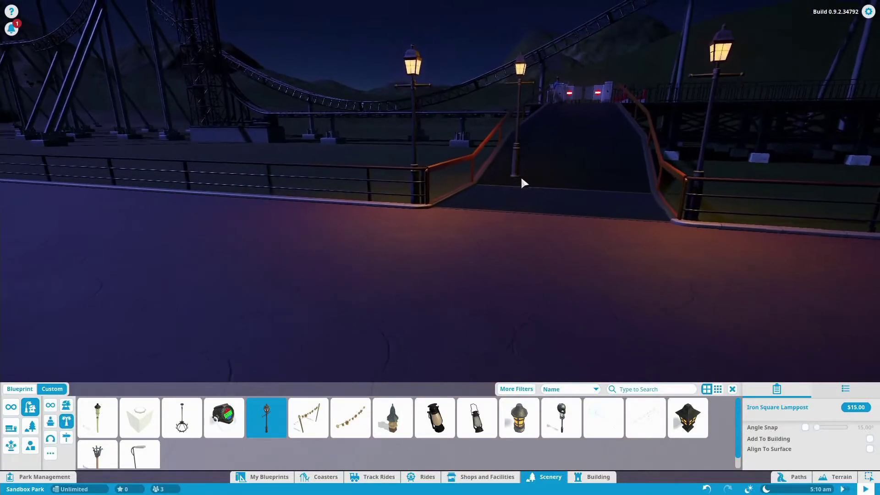
# - Look over the lit exit junction, the wide entrance path and the Overpower ride for other spots that need lampposts
pyautogui.press('w')
pyautogui.press('d')
pyautogui.press('a')
pyautogui.press('s')
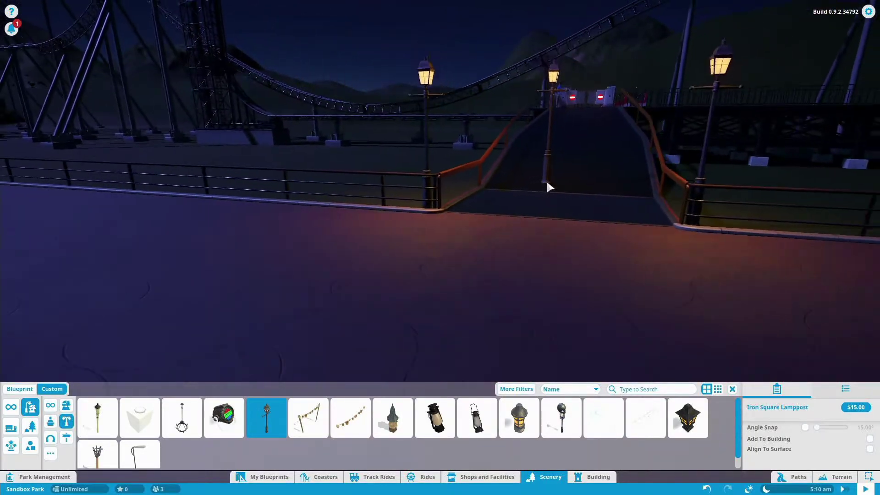
pyautogui.press('s')
pyautogui.press('a')
pyautogui.moveTo(315, 202)
pyautogui.mouseDown()
pyautogui.moveTo(257, 208)
pyautogui.moveTo(310, 212)
pyautogui.mouseUp()
pyautogui.scroll(-4, 310, 212)
pyautogui.press('a')
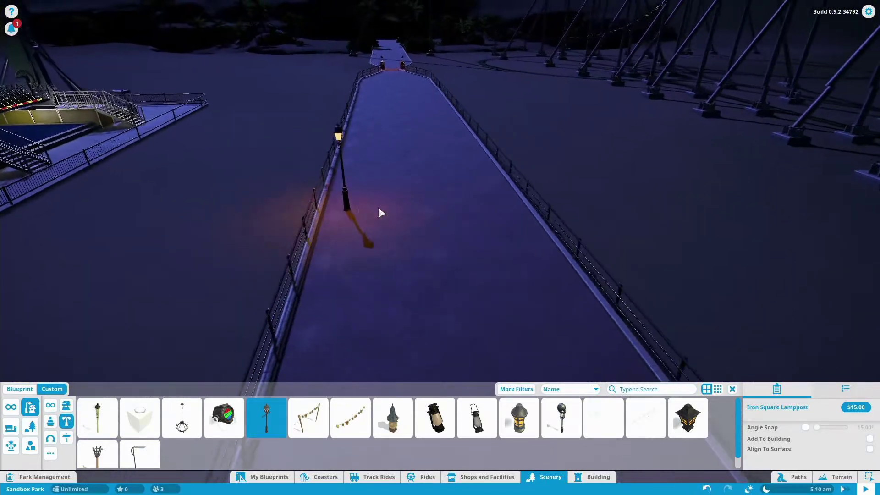
pyautogui.press('a')
pyautogui.moveTo(381, 211); pyautogui.dragTo(379, 211)
pyautogui.press('w')
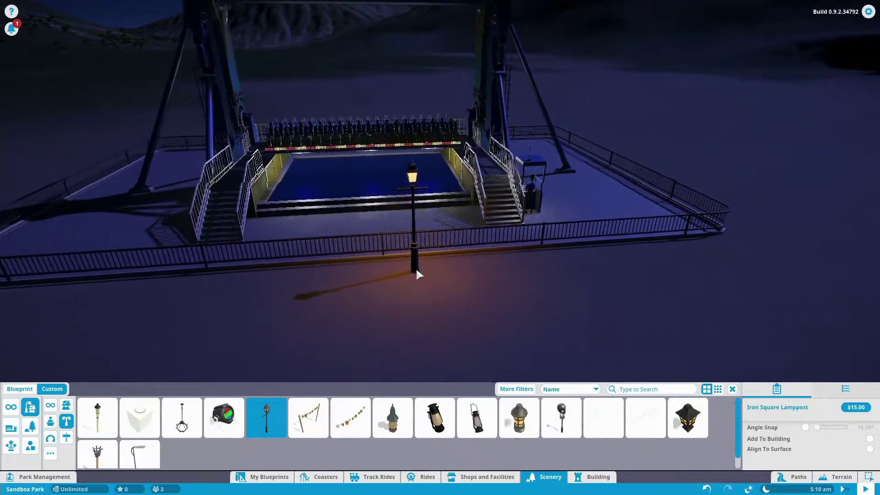
pyautogui.press('q')
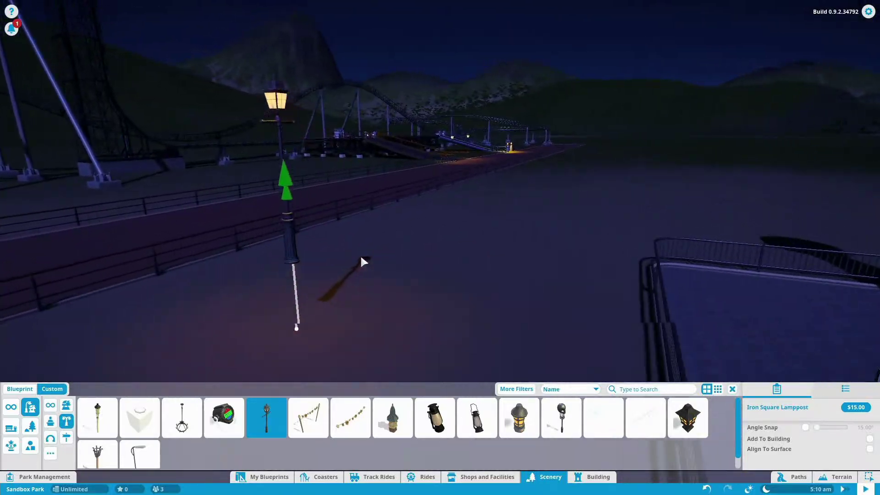
pyautogui.press('a')
pyautogui.moveTo(366, 228); pyautogui.dragTo(369, 231)
pyautogui.press('d')
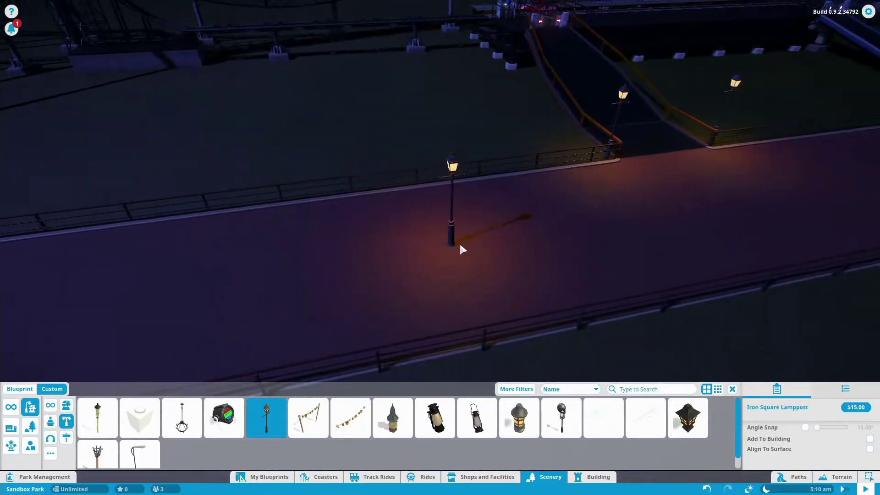
# - Try out the Kick-Flip ride on the grass opposite the Bear-Demon's queue, raising its platform above the ground
pyautogui.click(369, 480)
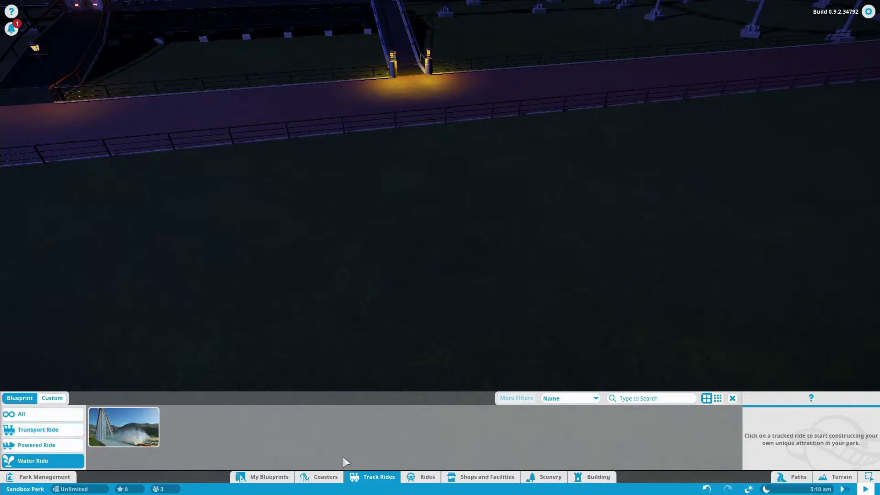
pyautogui.click(425, 478)
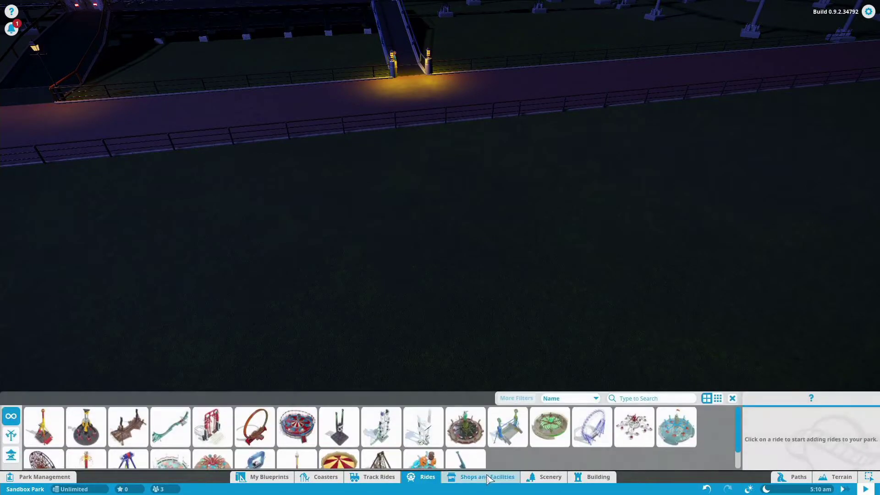
pyautogui.click(393, 443)
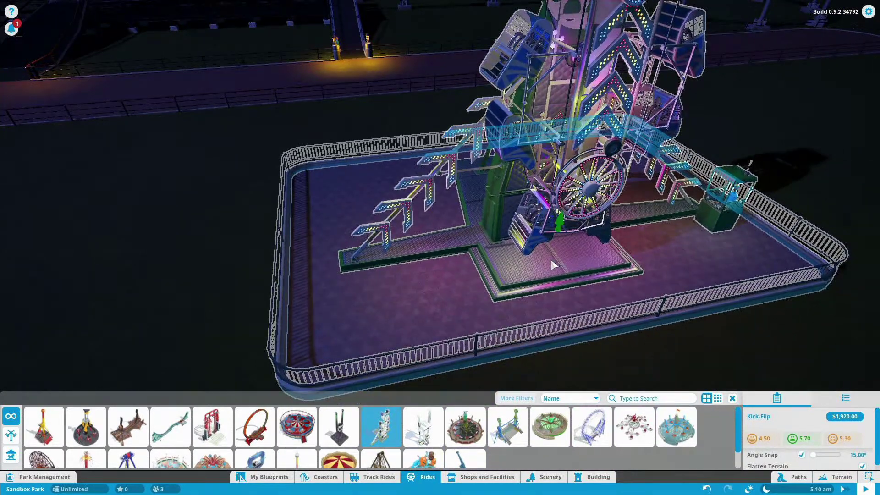
pyautogui.press('shift')
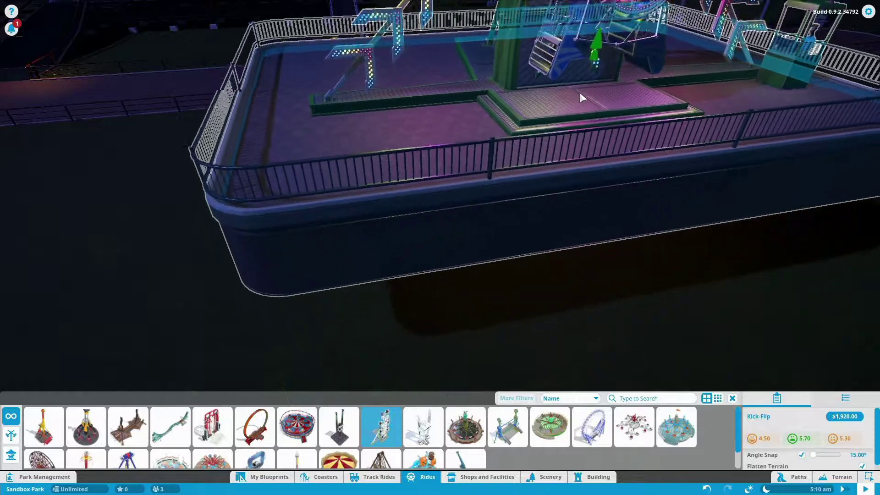
pyautogui.moveTo(577, 9); pyautogui.dragTo(590, 226)
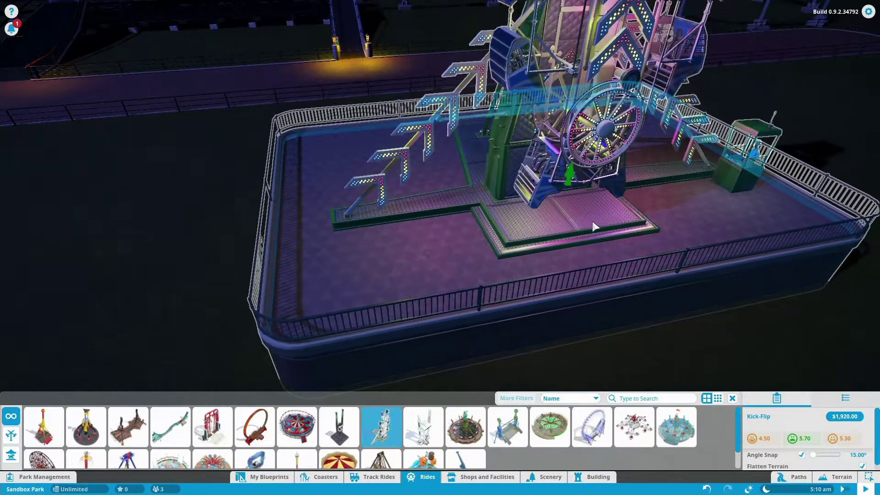
# - Try rotating the Kick-Flip in 15° steps and lining it up with the fence of the wide path
pyautogui.press('z')
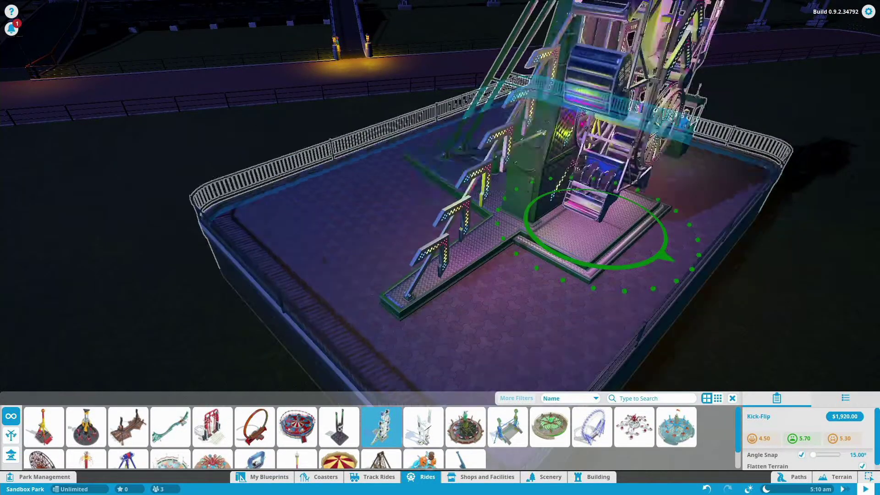
pyautogui.press('e')
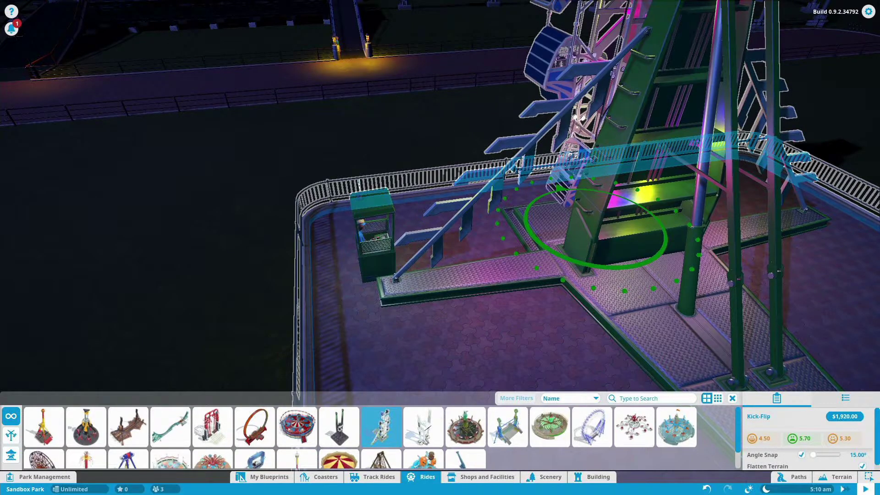
pyautogui.press('e')
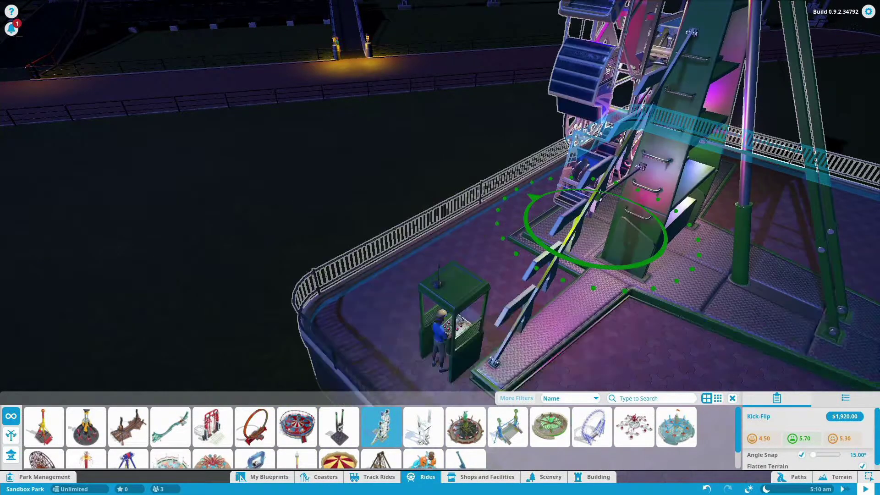
pyautogui.press('e')
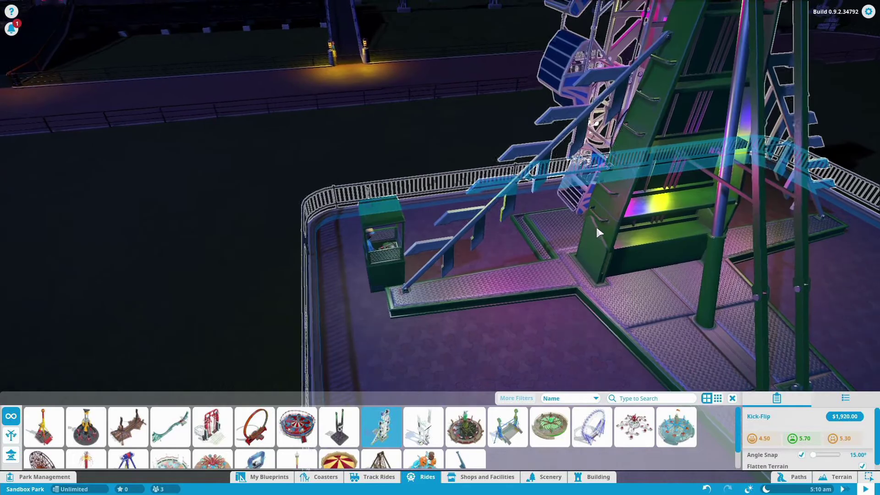
pyautogui.press('e')
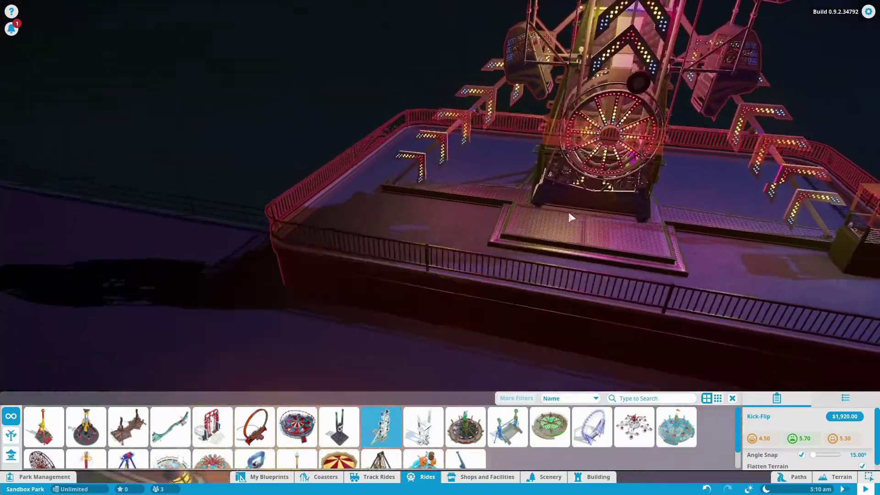
pyautogui.press('e')
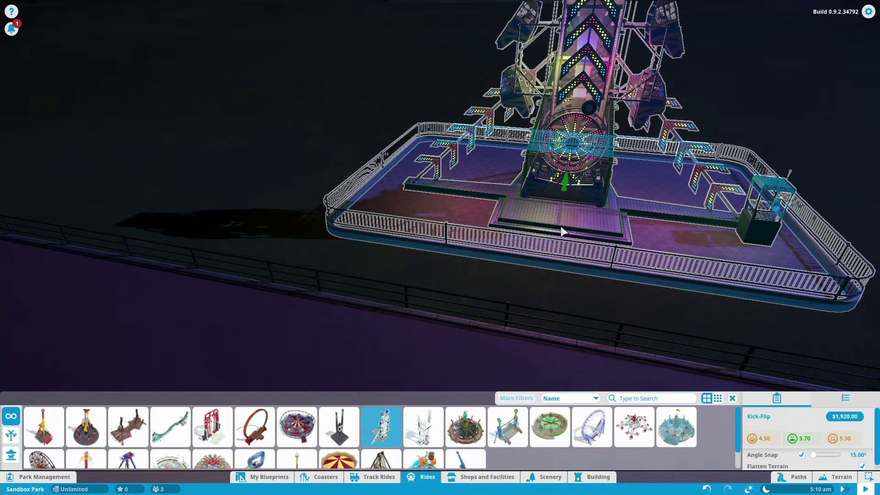
pyautogui.press('w')
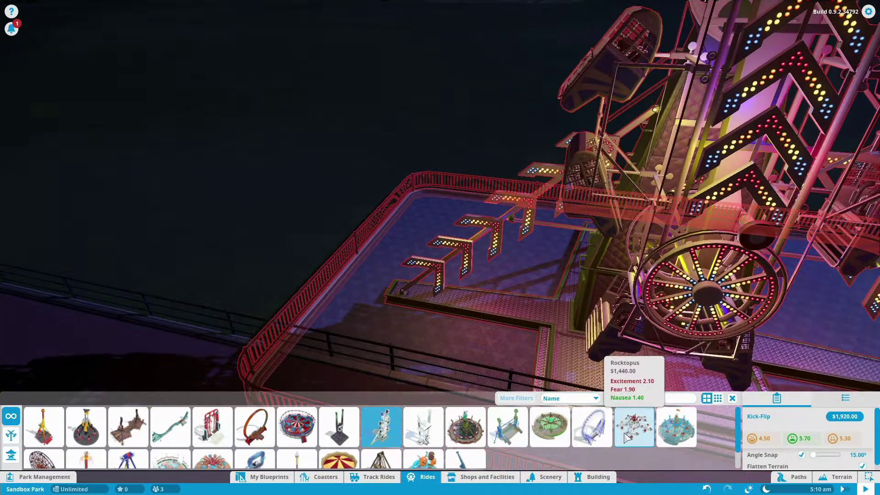
# - Try out the Rocktopus ride on the open ground across the wide path from the Bear-Demon's queue and exit
pyautogui.click(634, 424)
pyautogui.scroll(-5, 610, 154)
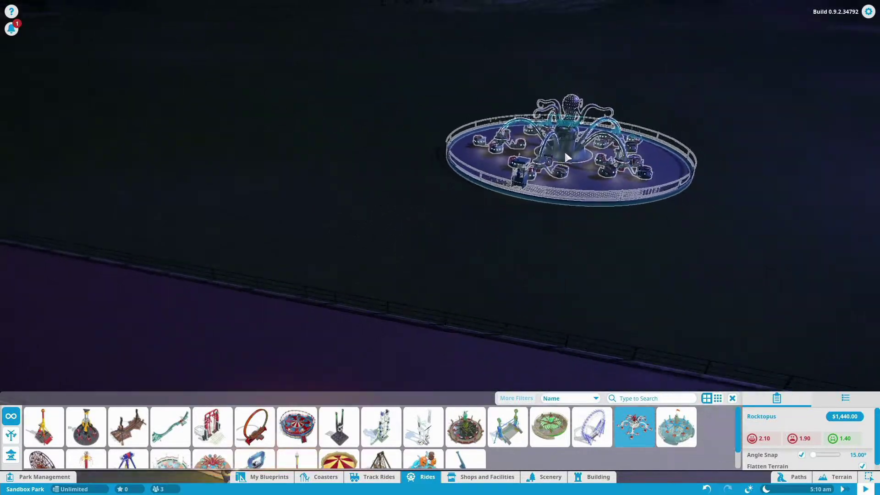
pyautogui.scroll(-5, 566, 156)
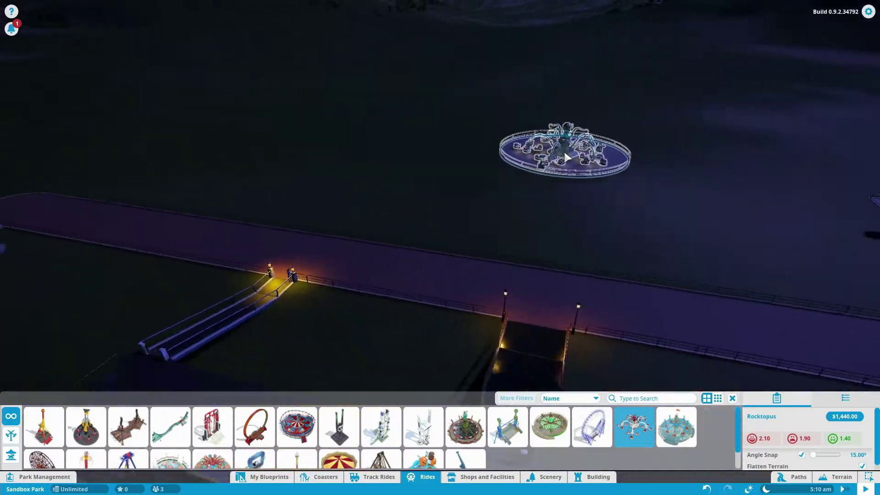
pyautogui.press('d')
pyautogui.press('a')
pyautogui.scroll(4, 566, 334)
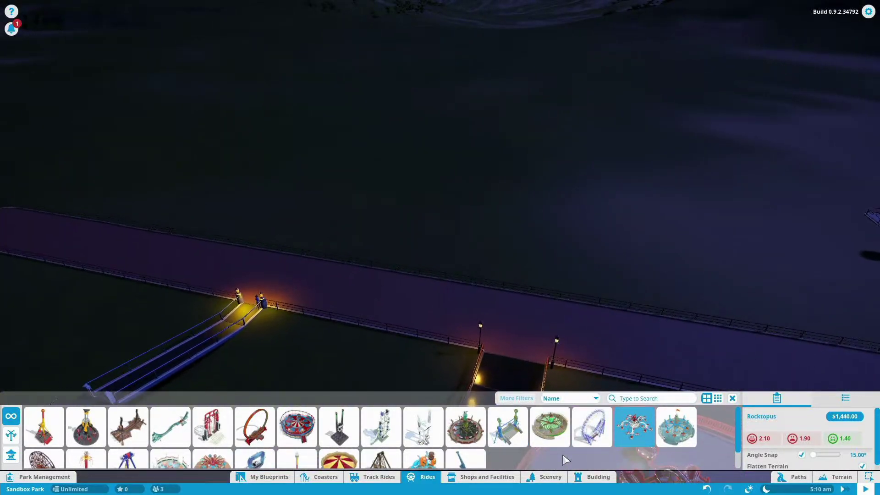
# - Filter the custom scenery to special effects for use around the Bear-Demon's track and the wide path
pyautogui.click(549, 476)
pyautogui.press('w')
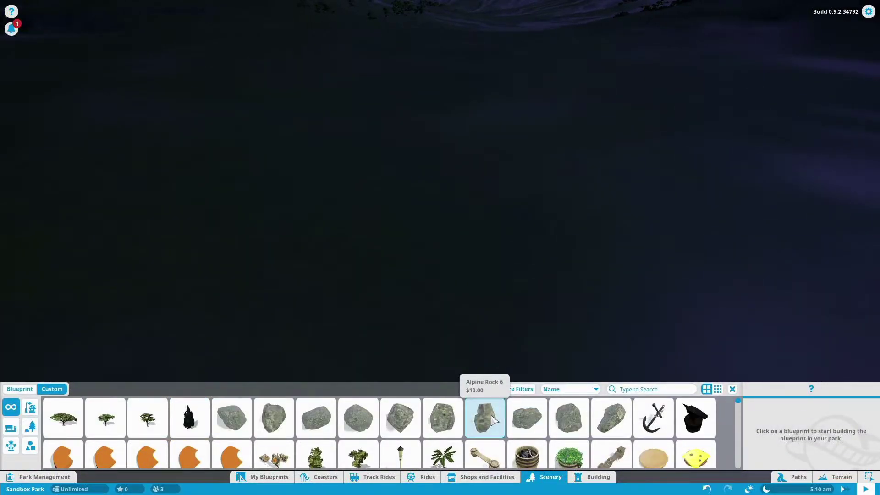
pyautogui.press('s')
pyautogui.press('a')
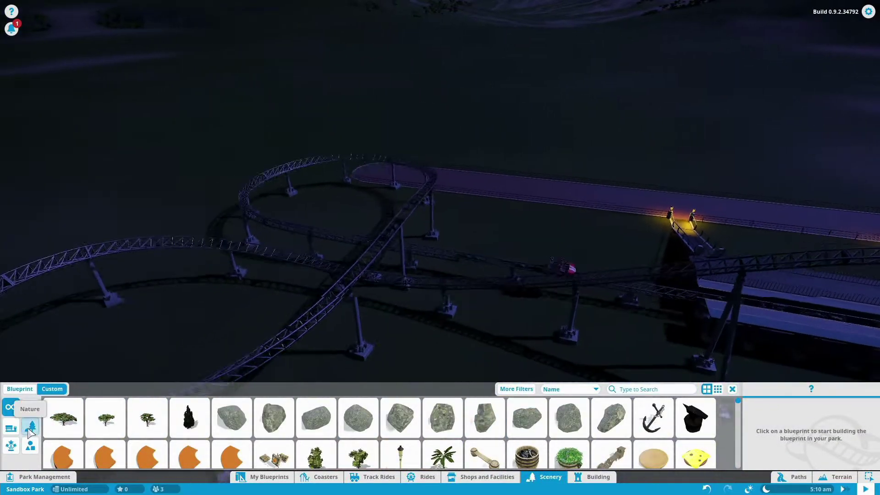
pyautogui.click(29, 428)
pyautogui.click(16, 444)
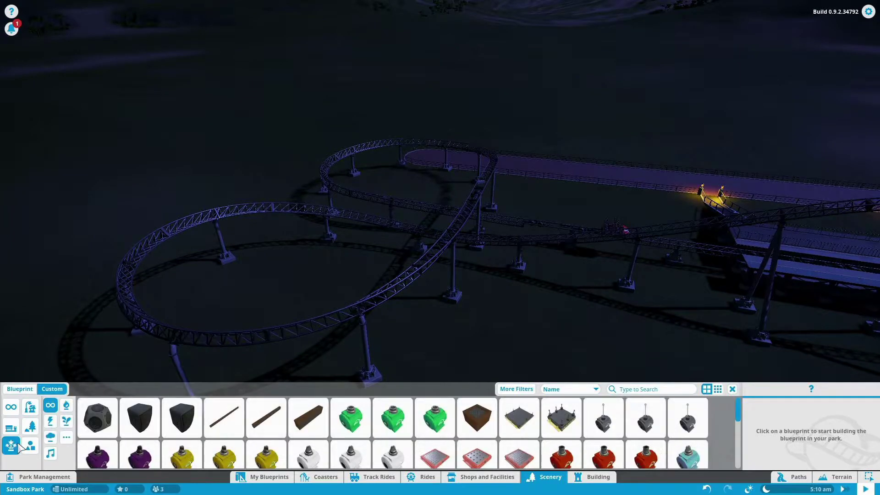
pyautogui.press('s')
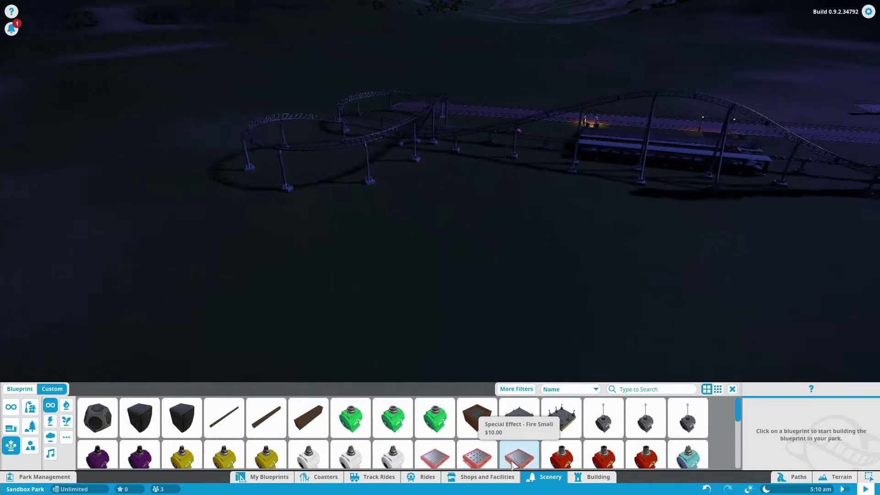
# - Place a Special Effect - Flamethrower on the wide path near its fence, sinking the body into the surface with the nozzle exposed
pyautogui.click(561, 455)
pyautogui.scroll(5, 503, 236)
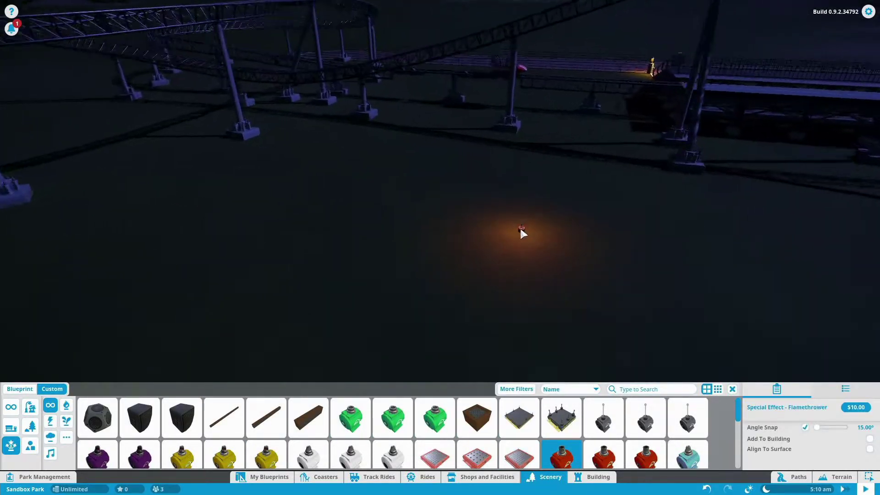
pyautogui.scroll(4, 521, 230)
pyautogui.click(562, 456)
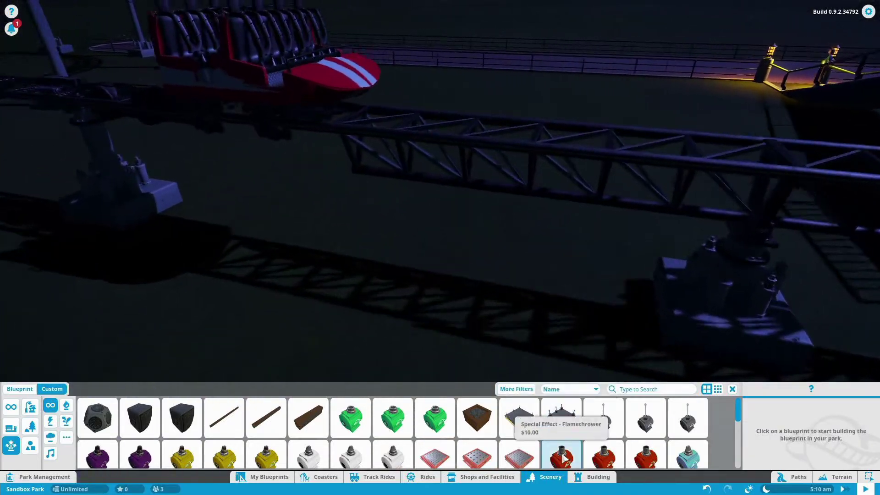
pyautogui.click(561, 455)
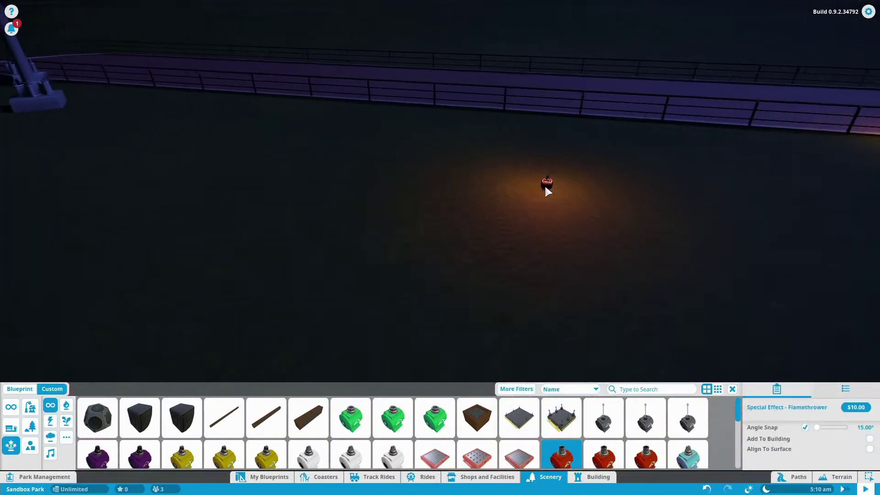
pyautogui.press('w')
pyautogui.press('shift')
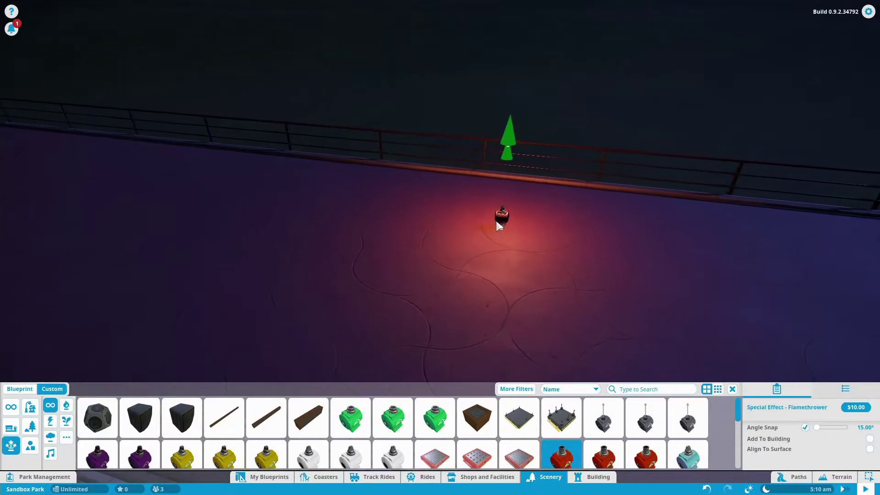
pyautogui.scroll(5, 504, 231)
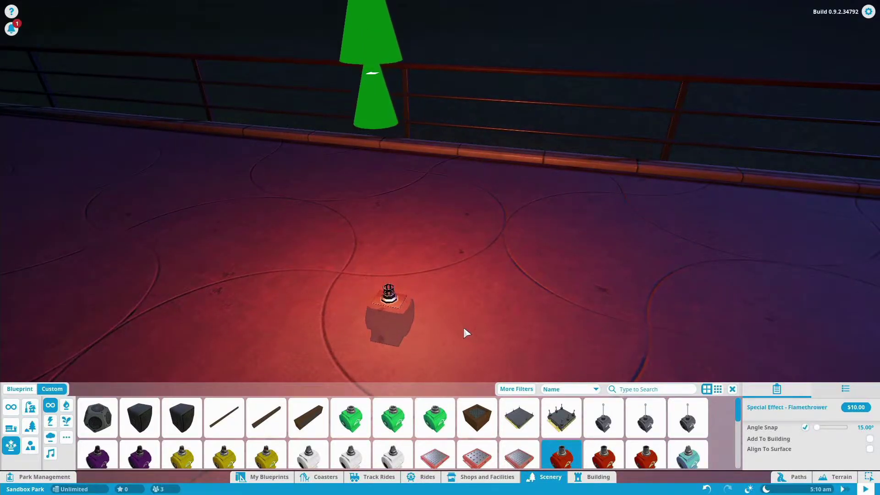
pyautogui.keyDown('shift'); pyautogui.click(463, 327); pyautogui.keyUp('shift')
# - Stop placing flamethrowers and enable the 3 s trigger duration on the one set into the wide path
pyautogui.middleClick(474, 280)
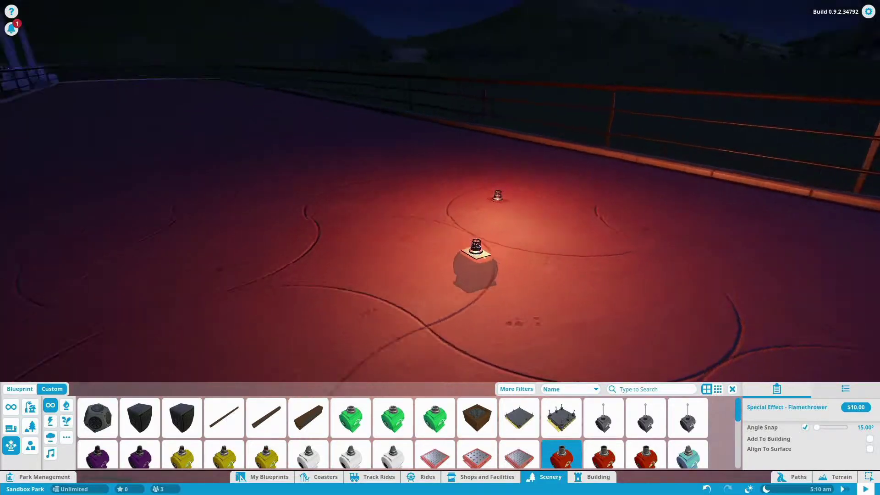
pyautogui.rightClick(474, 280)
pyautogui.click(583, 217)
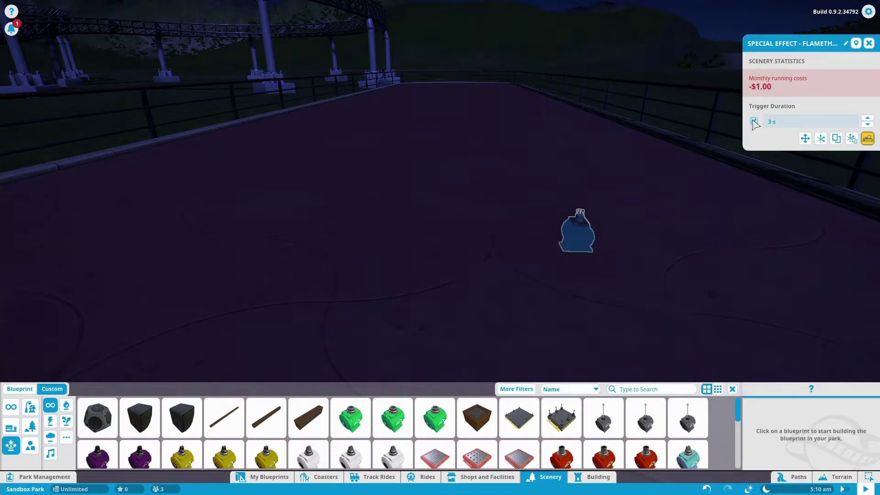
pyautogui.click(754, 121)
# - Delete the flamethrower from the wide path
pyautogui.scroll(-4, 697, 248)
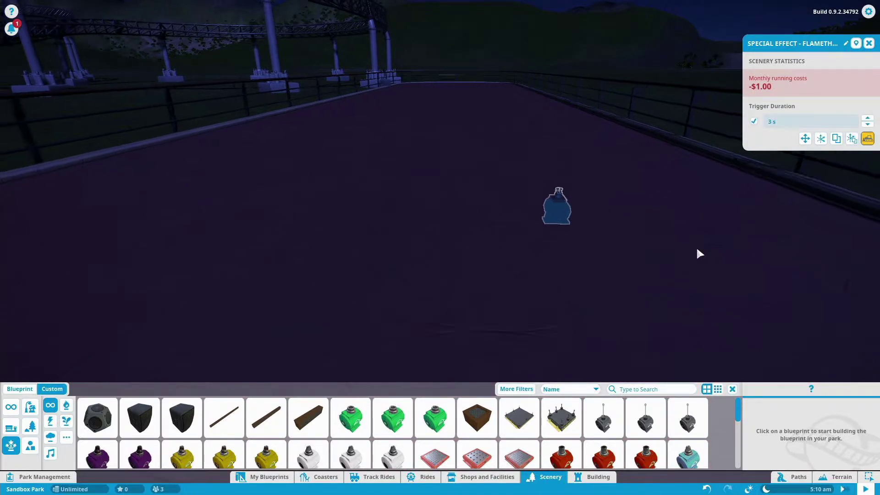
pyautogui.press('Escape')
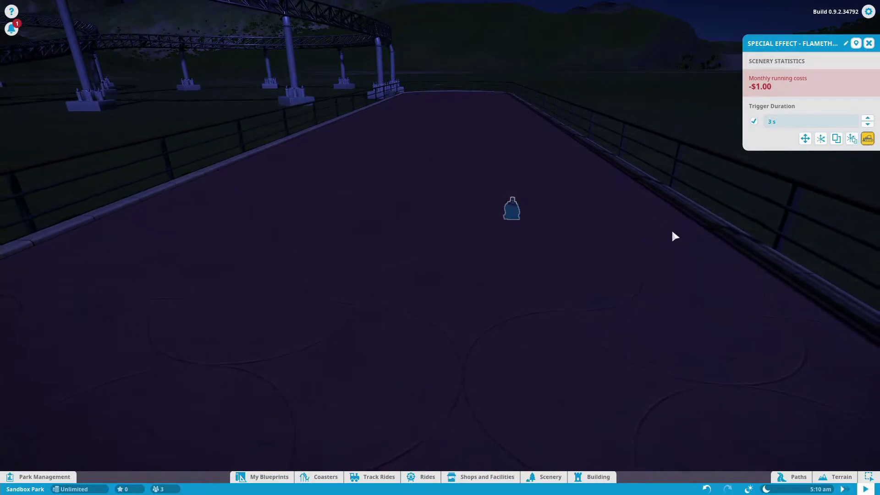
pyautogui.press('d')
pyautogui.press('w')
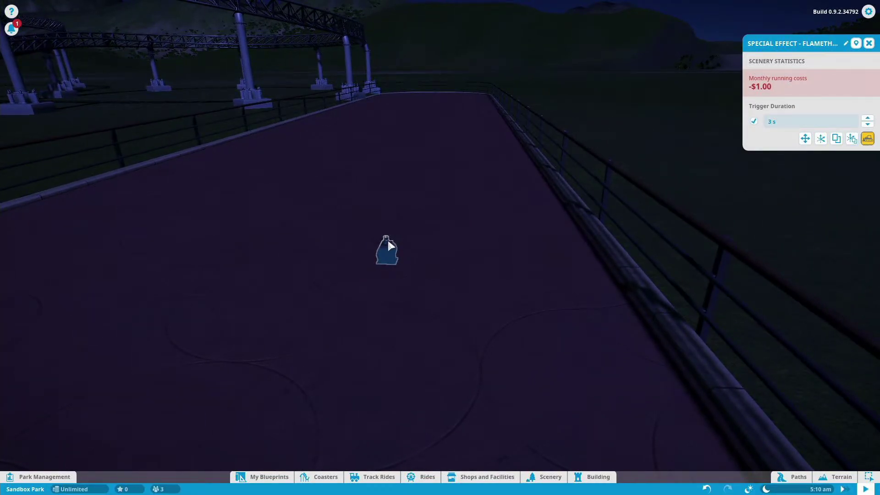
pyautogui.press('Delete')
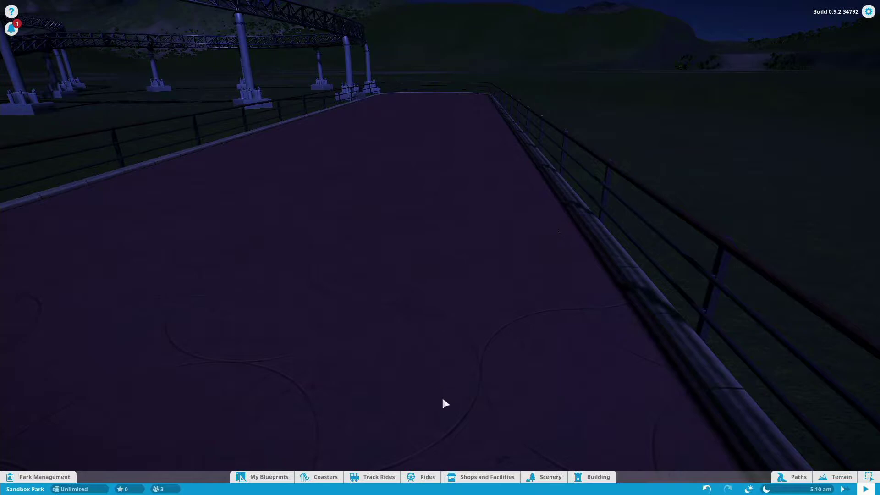
# - Choose Acacia Tree 1 from the nature scenery and try positions for it along the wide path's fence
pyautogui.click(548, 479)
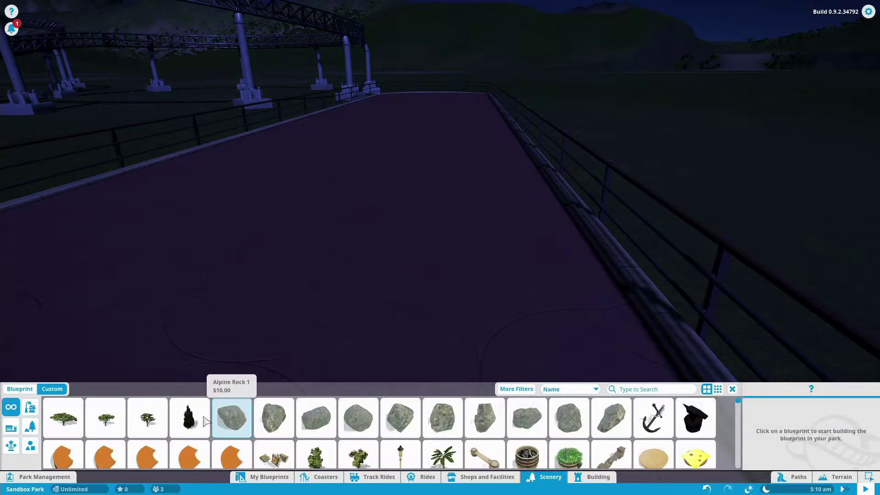
pyautogui.click(31, 426)
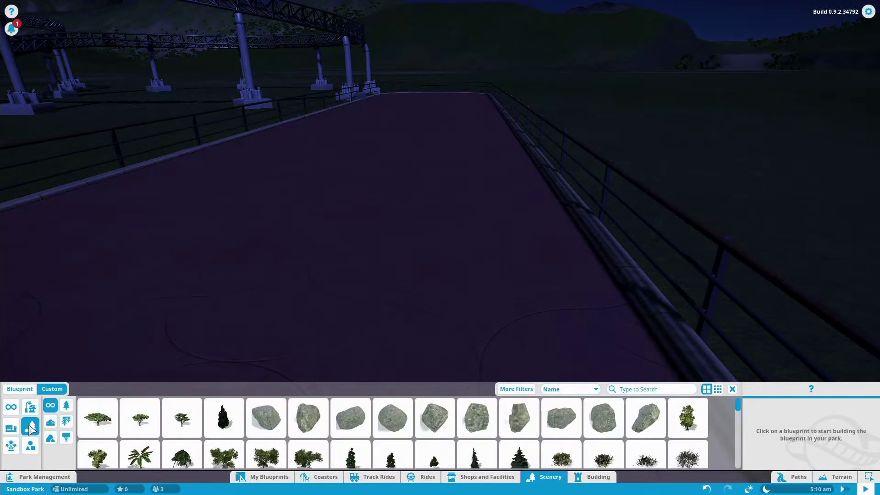
pyautogui.click(94, 423)
pyautogui.press('d')
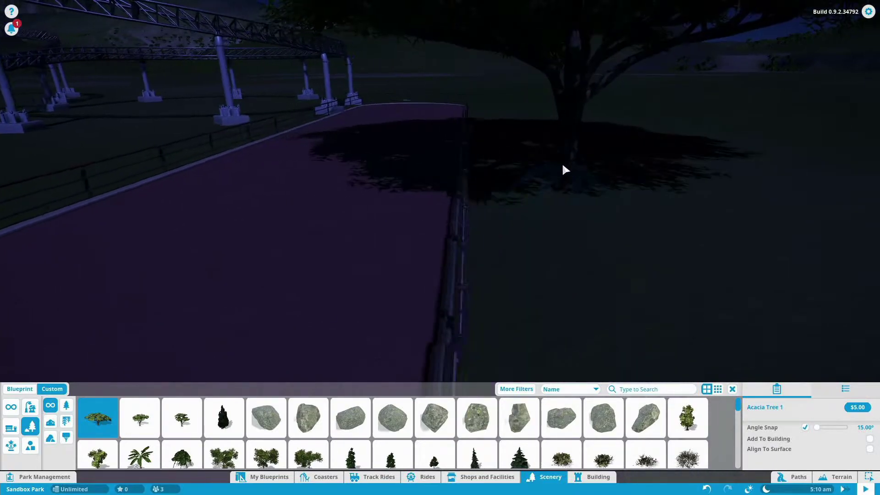
pyautogui.press('shift')
pyautogui.press('a')
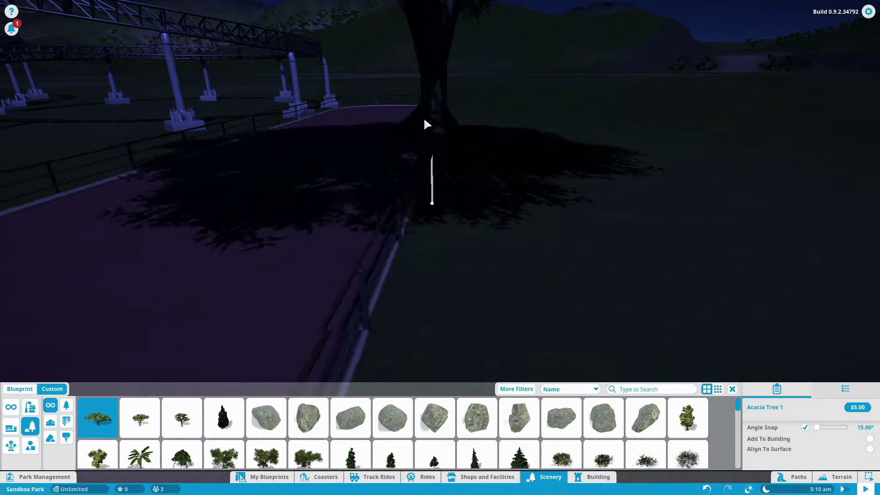
pyautogui.press('d')
pyautogui.scroll(-3, 418, 152)
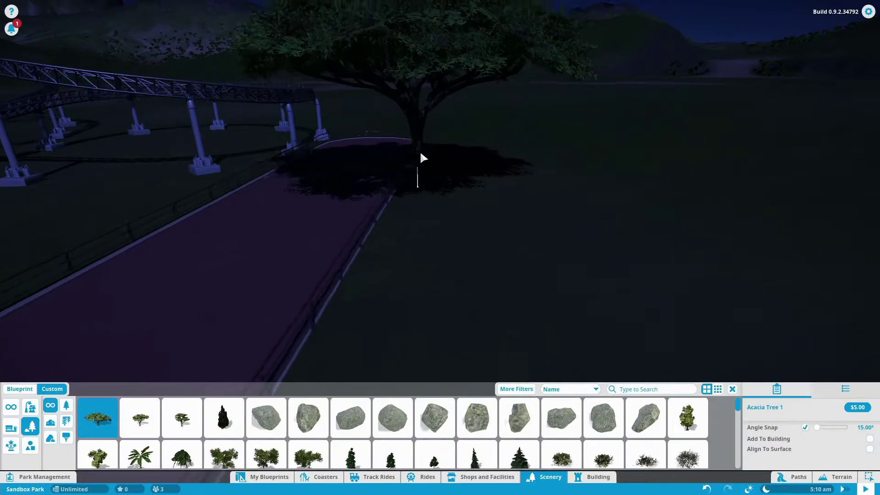
pyautogui.moveTo(286, 209); pyautogui.dragTo(367, 249)
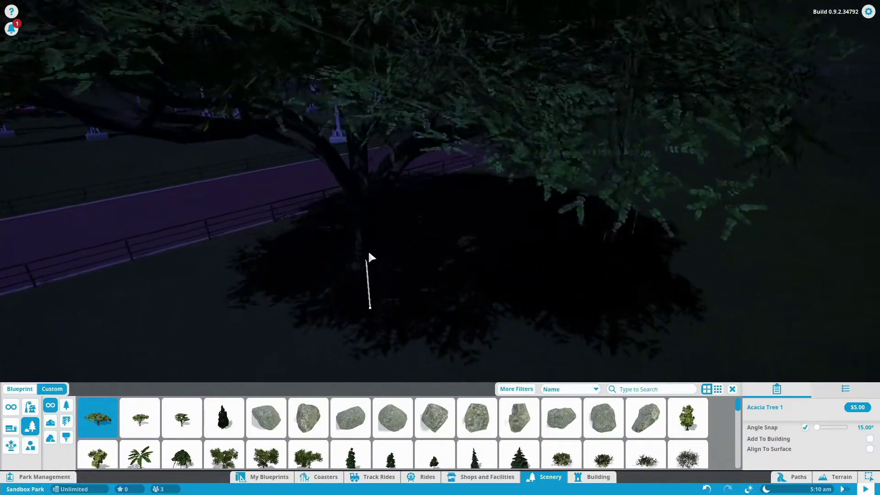
# - Set the acacia down on the grass outside the fence and shift it along one axis with Advanced Move
pyautogui.press('shift')
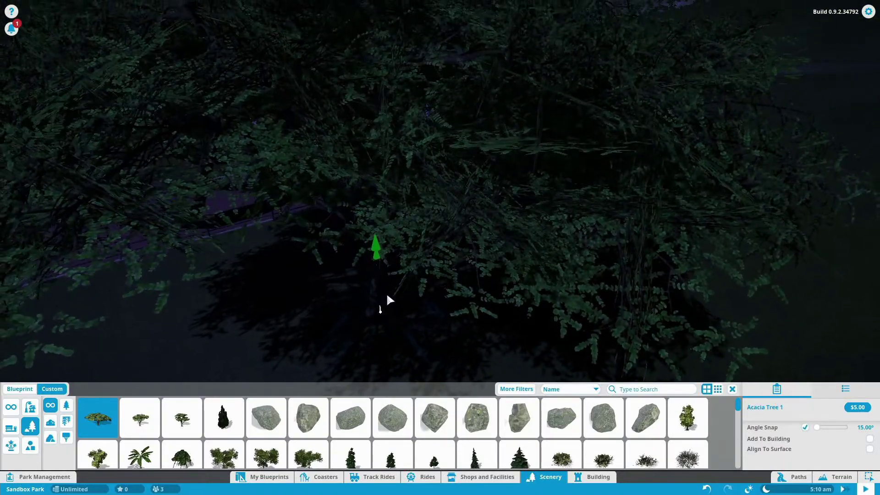
pyautogui.scroll(-5, 387, 292)
pyautogui.click(412, 231)
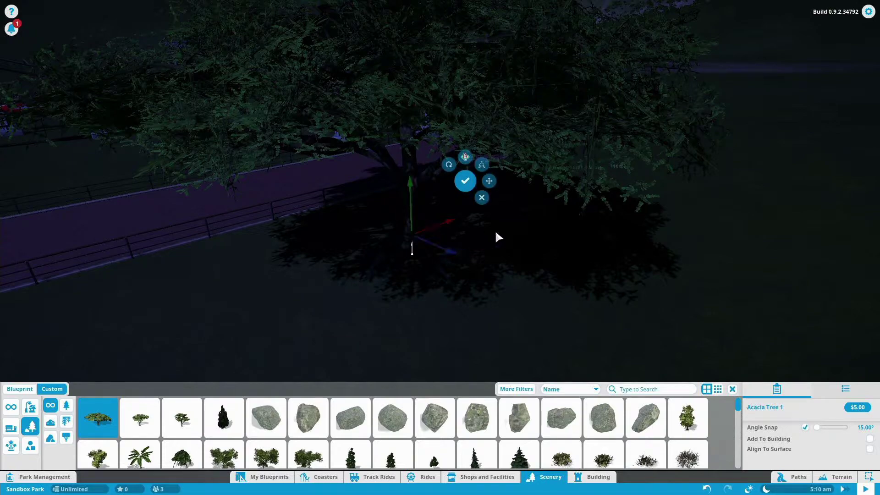
pyautogui.moveTo(445, 226); pyautogui.dragTo(502, 206)
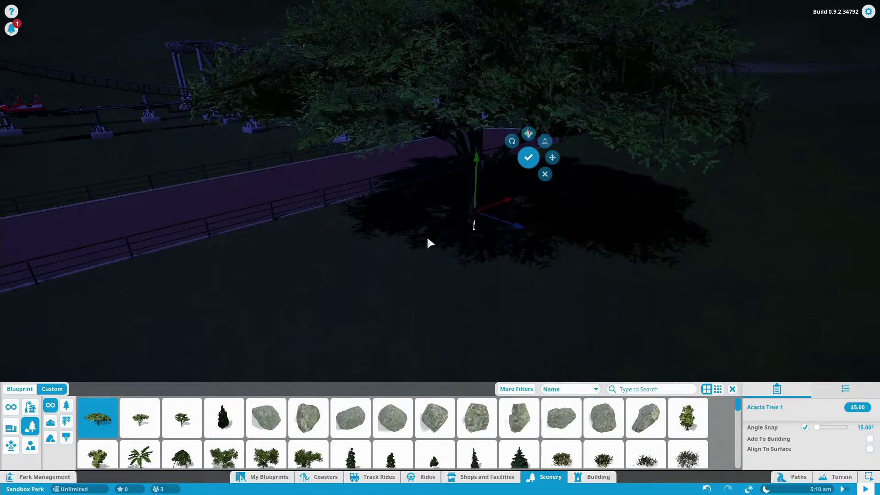
# - Try rotating the acacia upside down so its canopy is buried and its roots stick out of the ground
pyautogui.press('x')
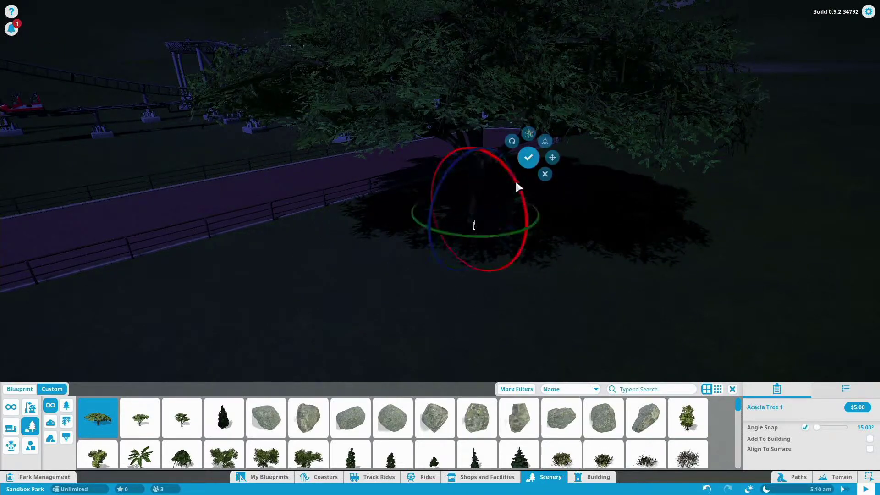
pyautogui.press('x')
pyautogui.press('x')
pyautogui.moveTo(501, 166); pyautogui.dragTo(485, 470)
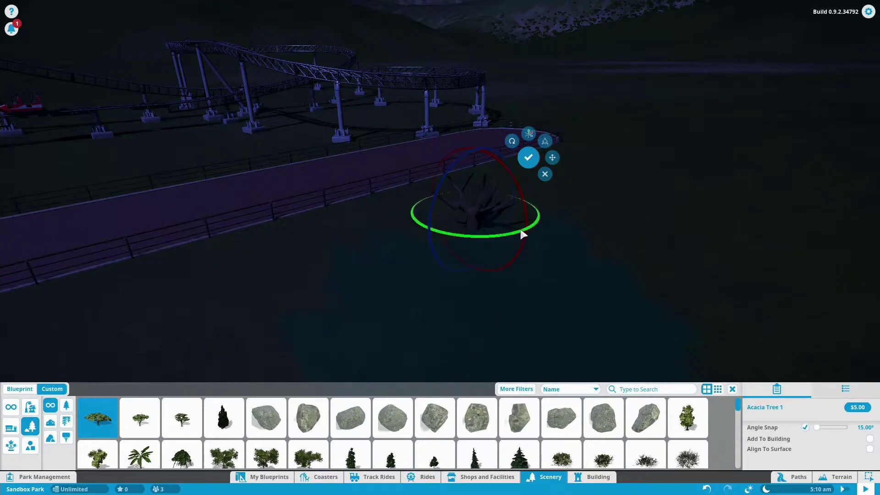
pyautogui.press('d')
pyautogui.scroll(5, 528, 241)
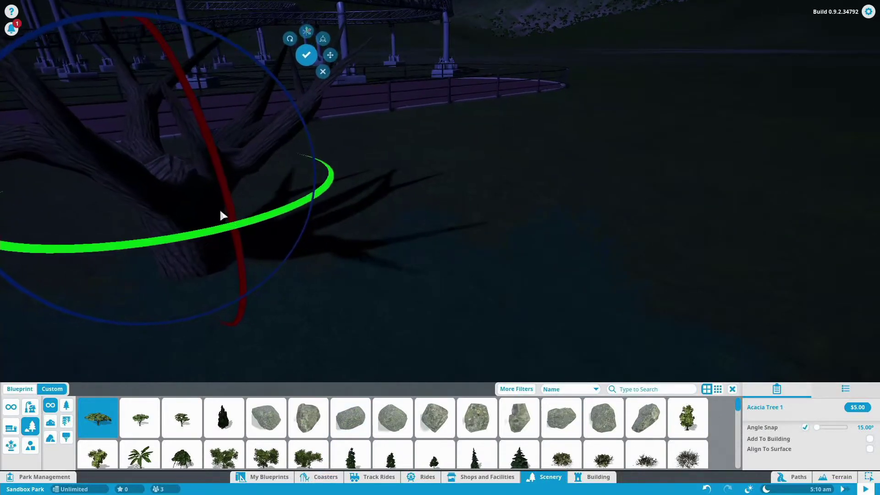
pyautogui.moveTo(199, 193); pyautogui.dragTo(526, 153)
# - Try offsetting a second upside-down acacia beside the first on the grass outside the fence
pyautogui.press('z')
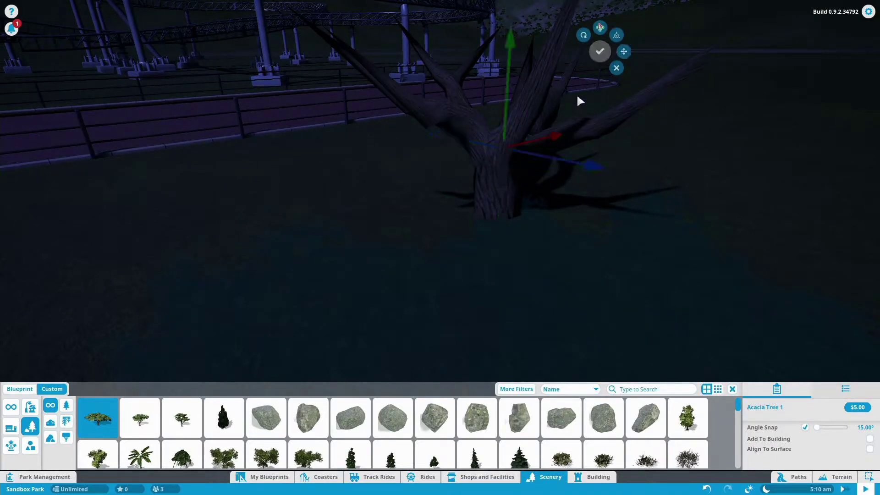
pyautogui.moveTo(526, 158); pyautogui.dragTo(809, 232)
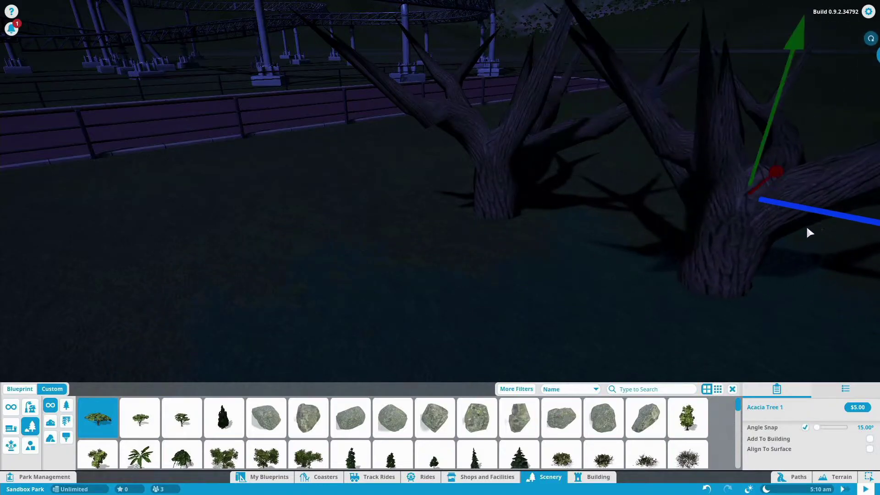
pyautogui.moveTo(651, 186); pyautogui.dragTo(520, 157)
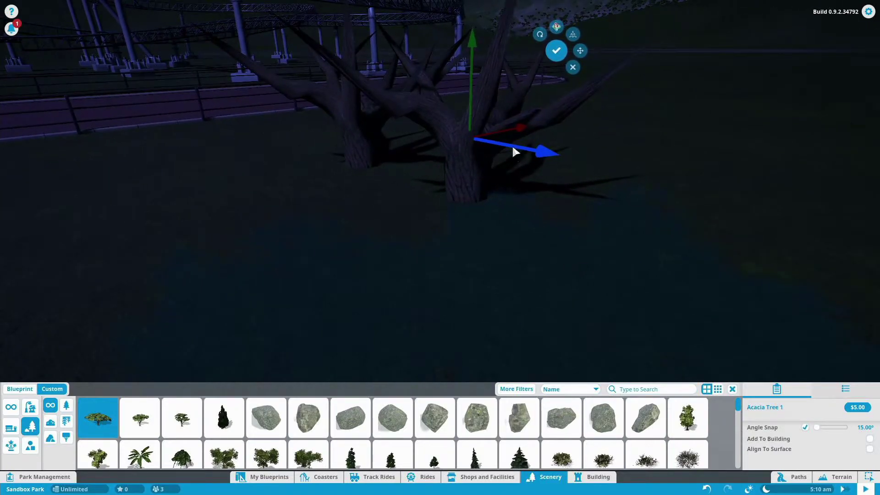
# - Cancel placing further acacias and delete the upside-down ones from the grass
pyautogui.click(573, 67)
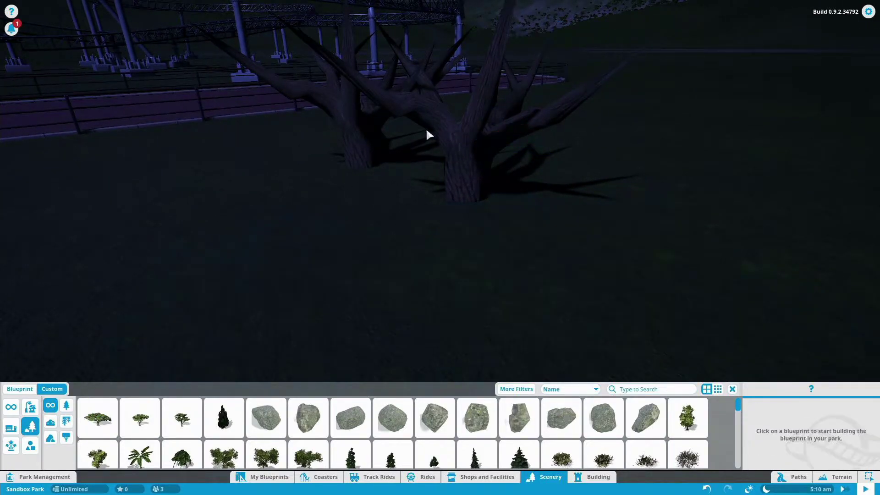
pyautogui.press('Delete')
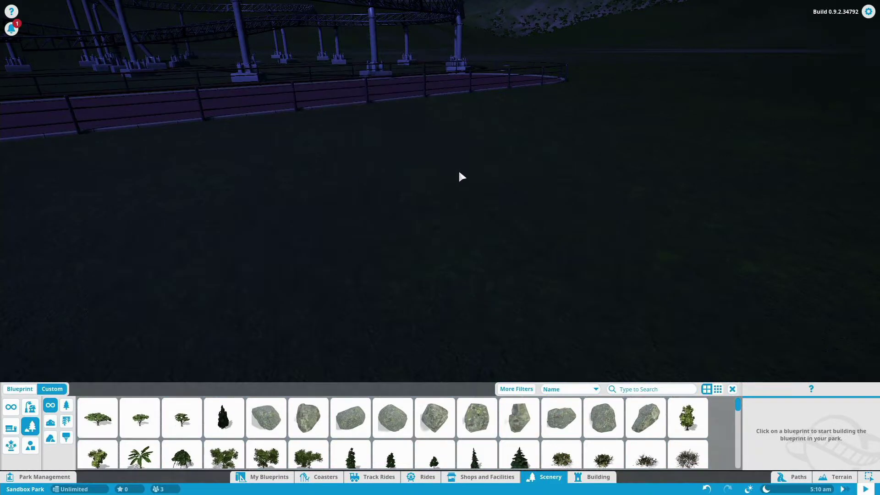
# - Place two overlapping pieces of Alpine Rock 4 on the grass near the wide path's rounded end, rotating the second one
pyautogui.scroll(-3, 398, 247)
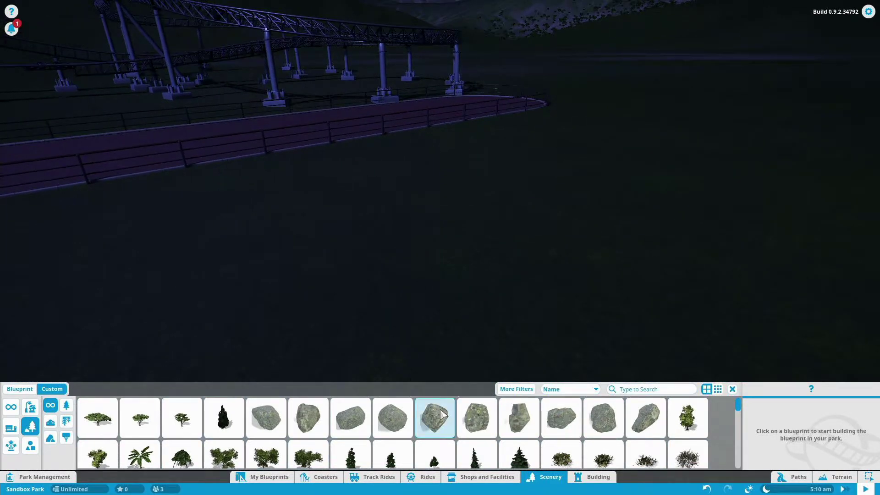
pyautogui.click(435, 417)
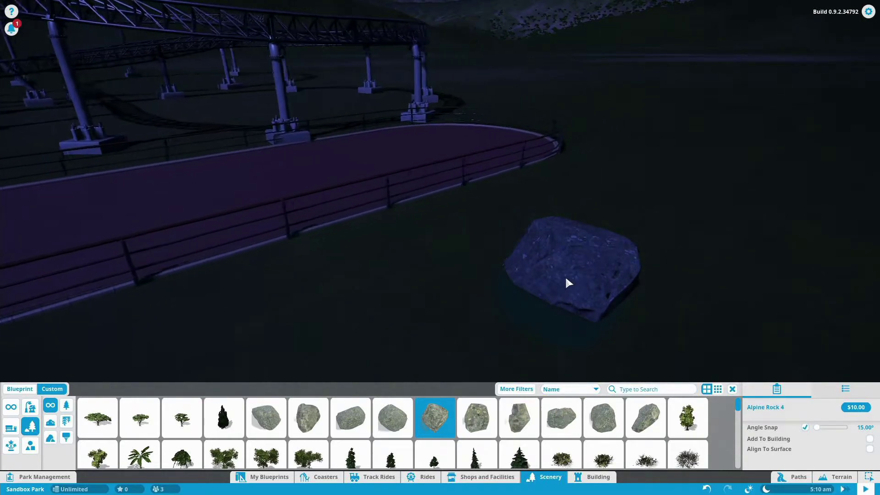
pyautogui.click(547, 255)
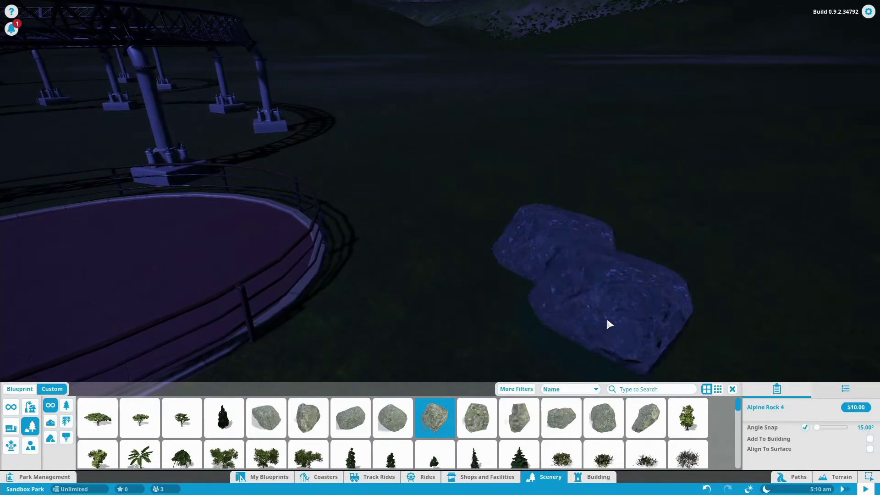
pyautogui.press('d')
pyautogui.press('z')
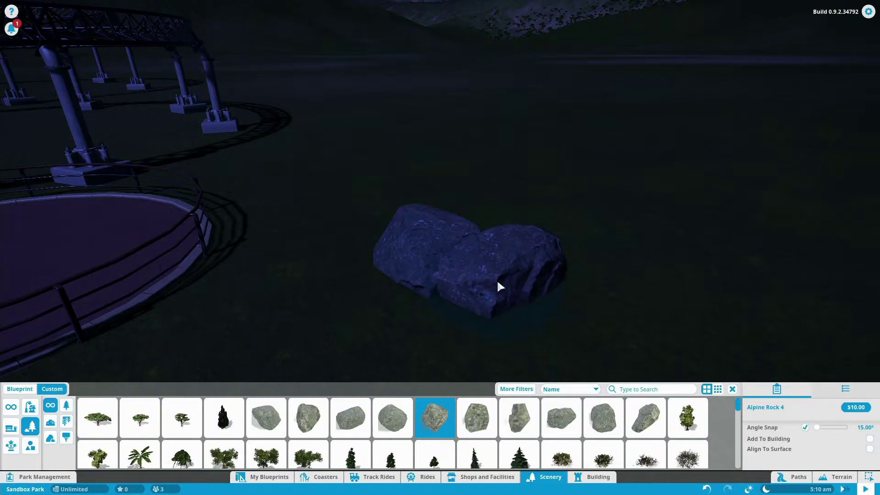
pyautogui.click(498, 282)
# - Add two more rotated Alpine Rock 4 pieces to the rock cluster, adjusting their height in the ground
pyautogui.press('z')
pyautogui.press('d')
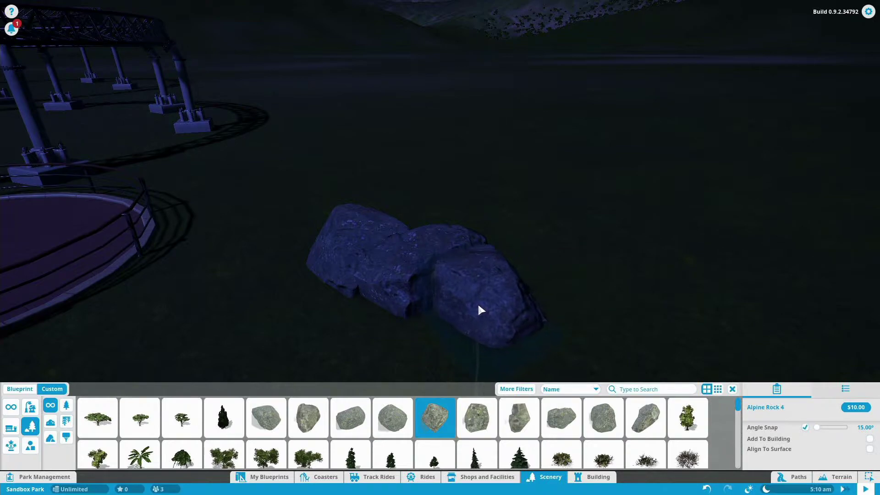
pyautogui.click(436, 335)
pyautogui.press('d')
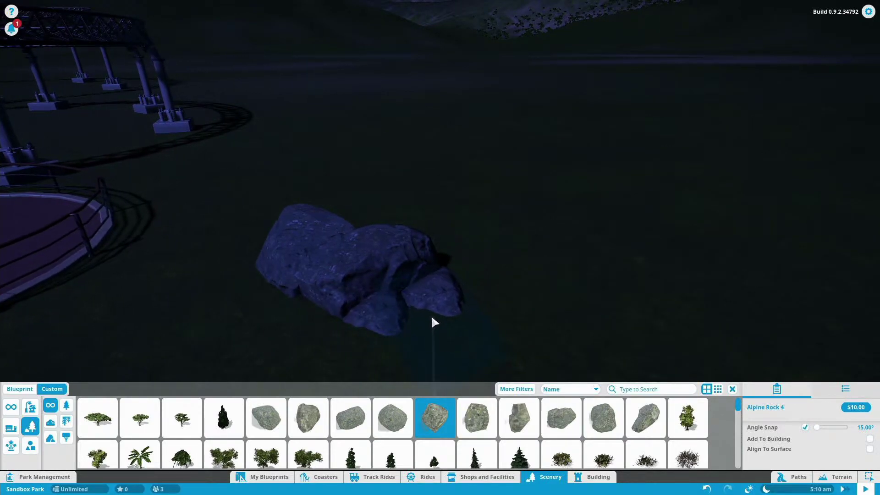
pyautogui.press('a')
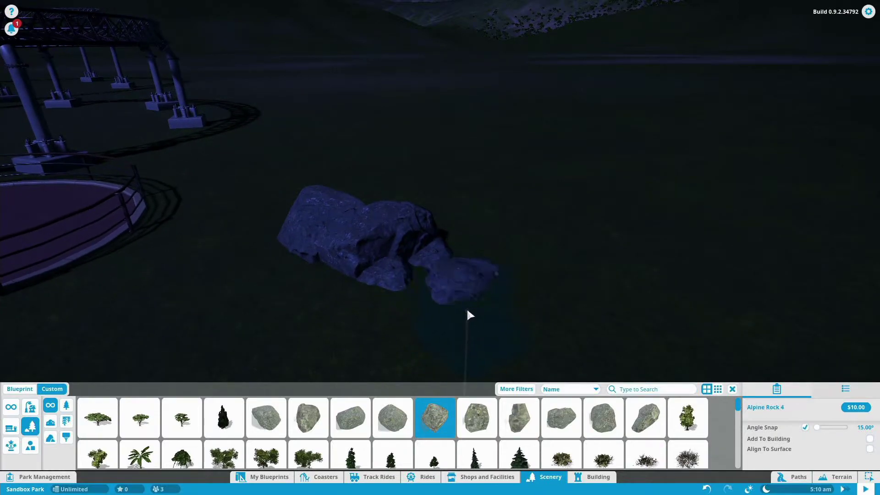
pyautogui.press('z')
pyautogui.press('shift')
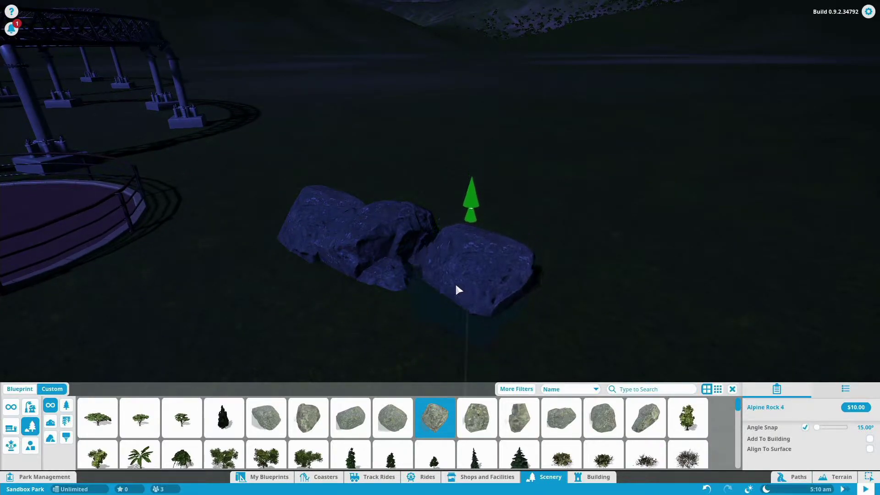
pyautogui.click(446, 295)
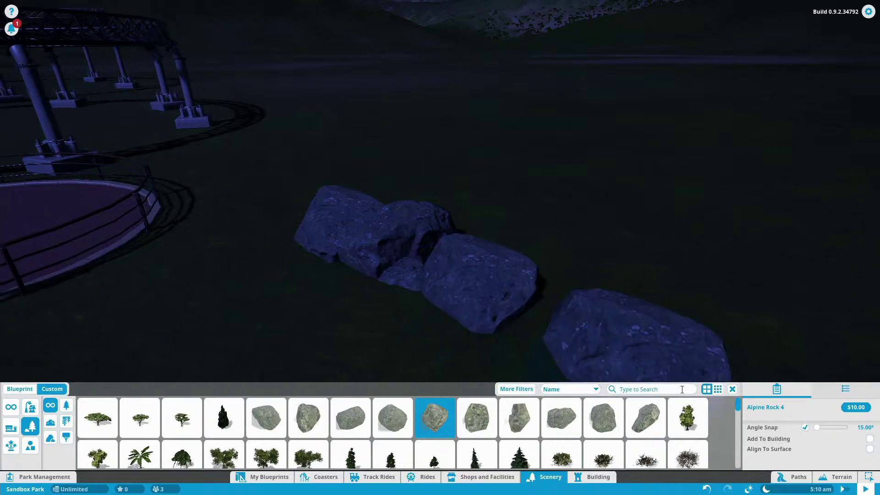
# - Add another rotated Alpine Rock 4 to the back of the rock cluster, adjusting its height in the ground
pyautogui.moveTo(681, 389); pyautogui.dragTo(814, 274)
pyautogui.scroll(3, 778, 275)
pyautogui.press('a')
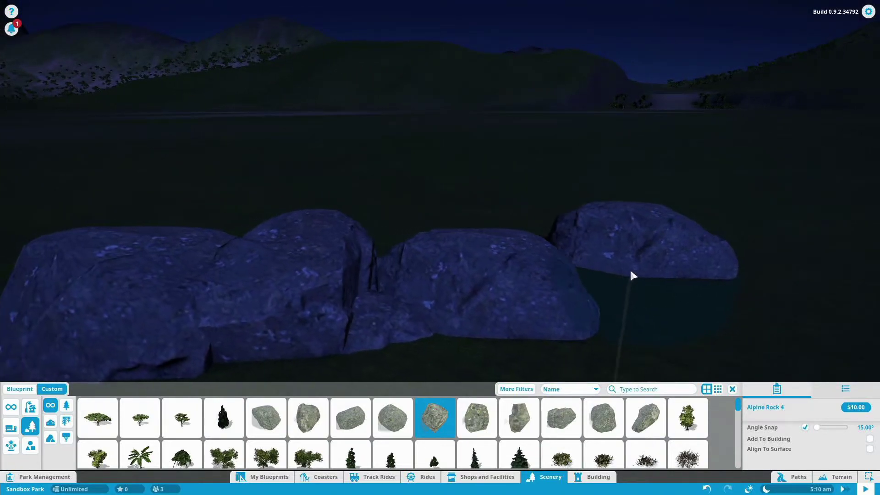
pyautogui.moveTo(630, 272)
pyautogui.mouseDown()
pyautogui.moveTo(628, 247)
pyautogui.moveTo(609, 234)
pyautogui.moveTo(518, 284)
pyautogui.moveTo(626, 257)
pyautogui.mouseUp()
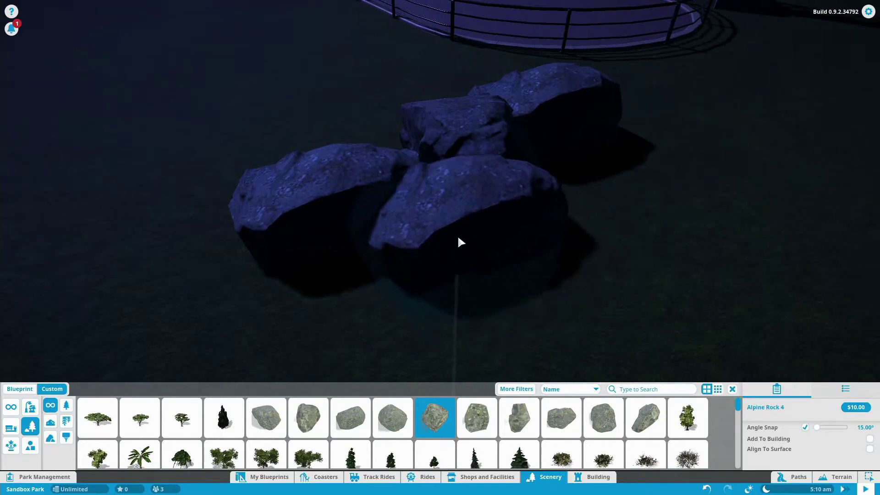
pyautogui.press('z')
pyautogui.press('shift')
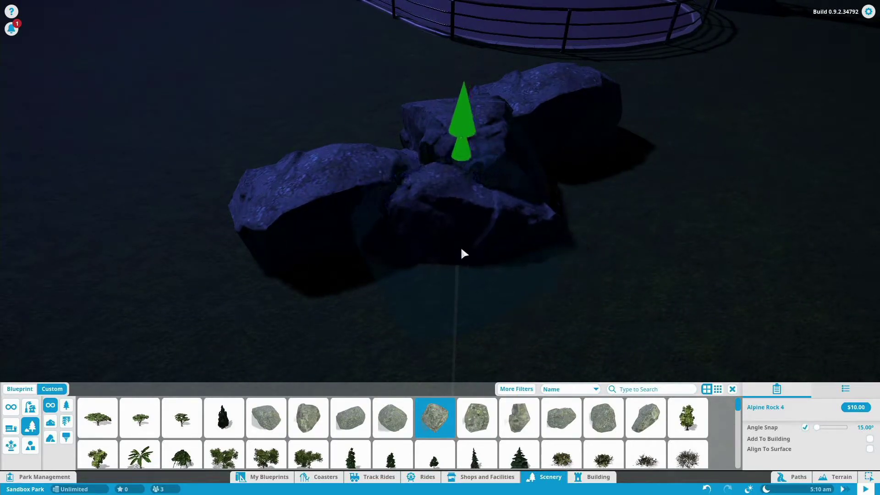
pyautogui.click(461, 255)
pyautogui.moveTo(774, 256); pyautogui.dragTo(789, 265)
pyautogui.press('w')
pyautogui.press('a')
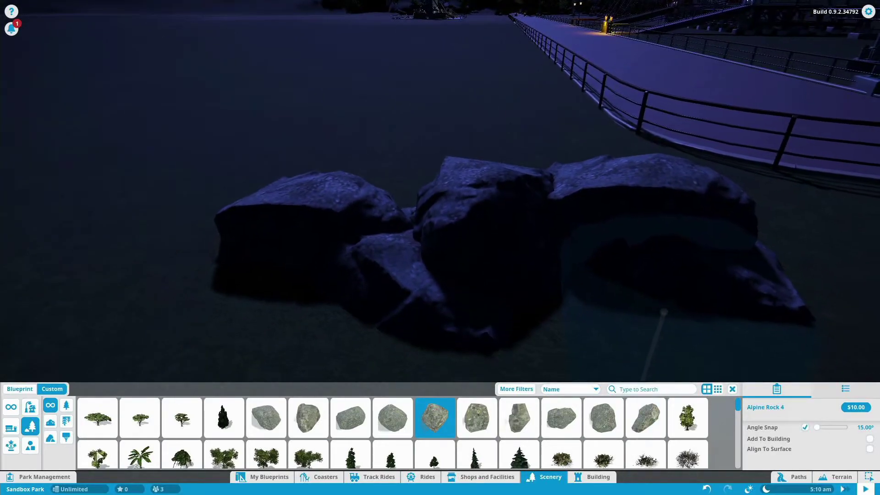
# - Browse the wall climbers, topiaries and bushes for a plant that suits the rock cluster
pyautogui.click(66, 425)
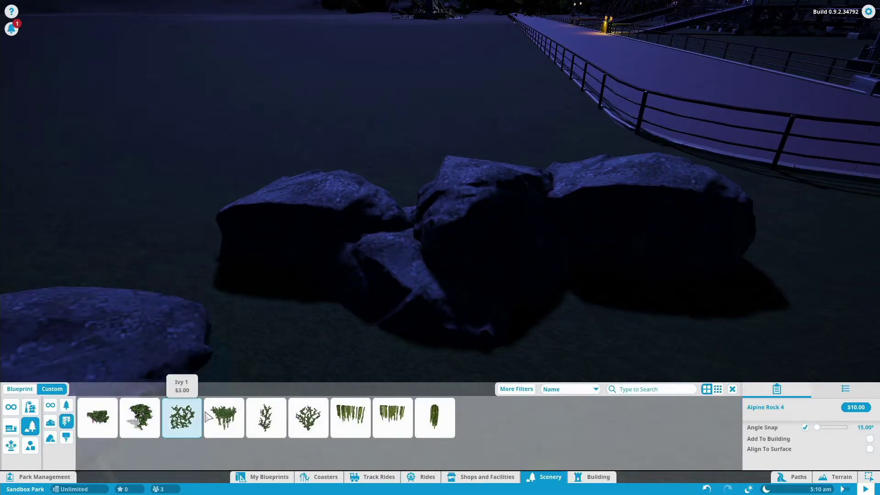
pyautogui.click(266, 417)
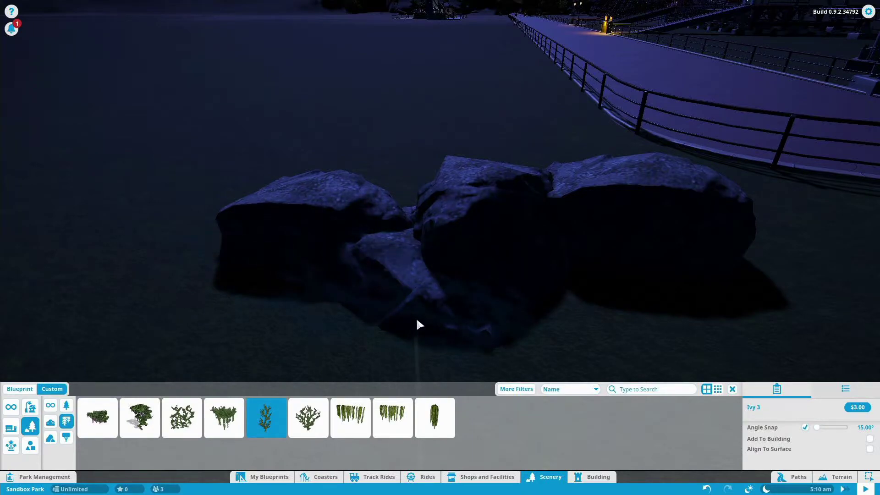
pyautogui.click(392, 428)
pyautogui.click(436, 419)
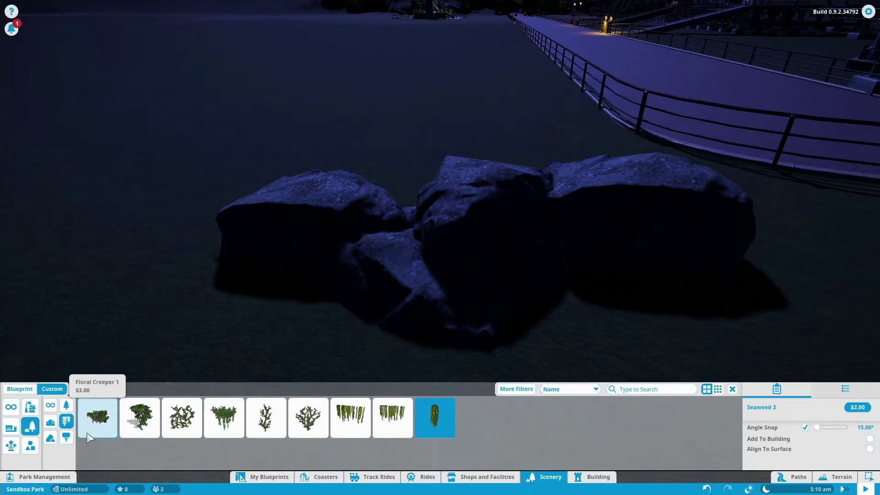
pyautogui.click(66, 437)
pyautogui.click(104, 416)
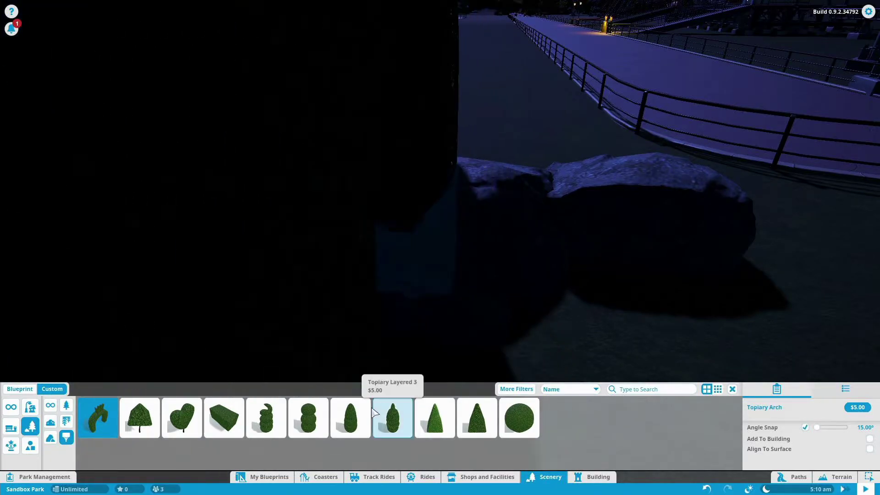
pyautogui.click(350, 417)
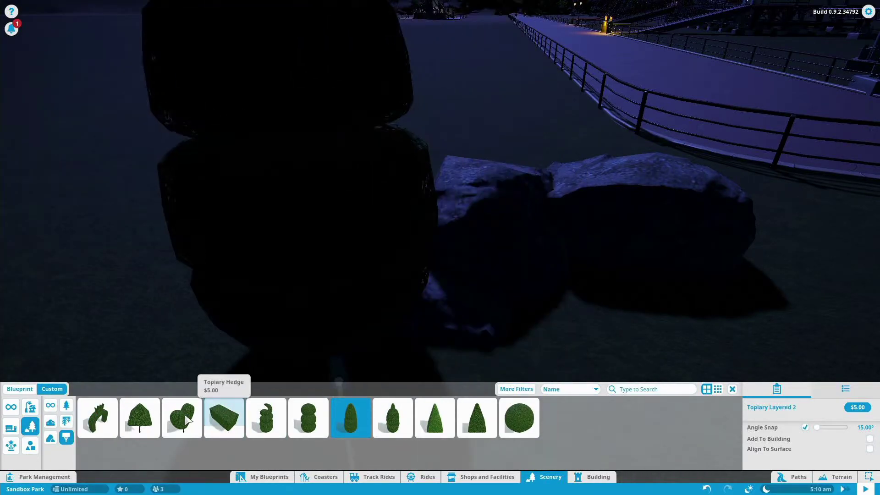
pyautogui.click(50, 440)
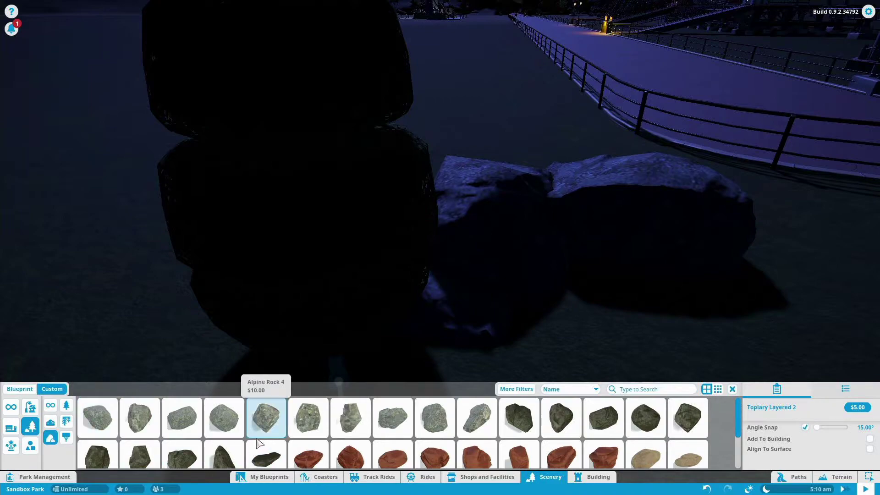
pyautogui.click(52, 407)
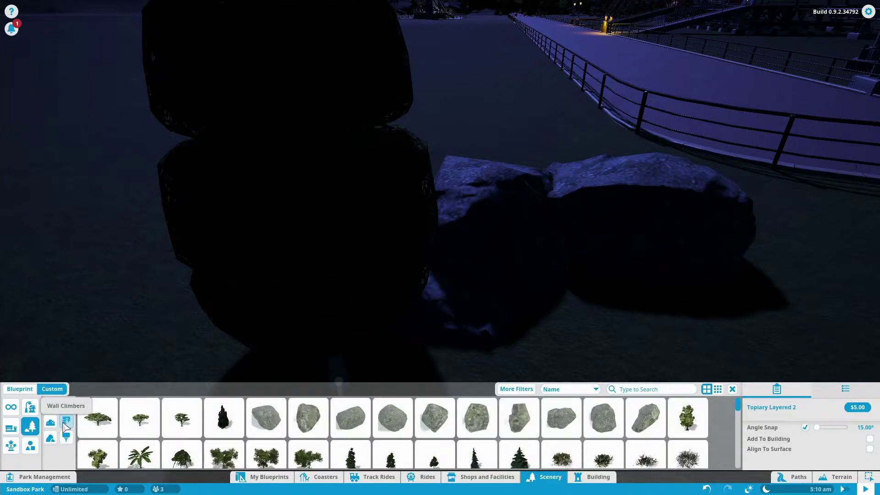
pyautogui.click(51, 422)
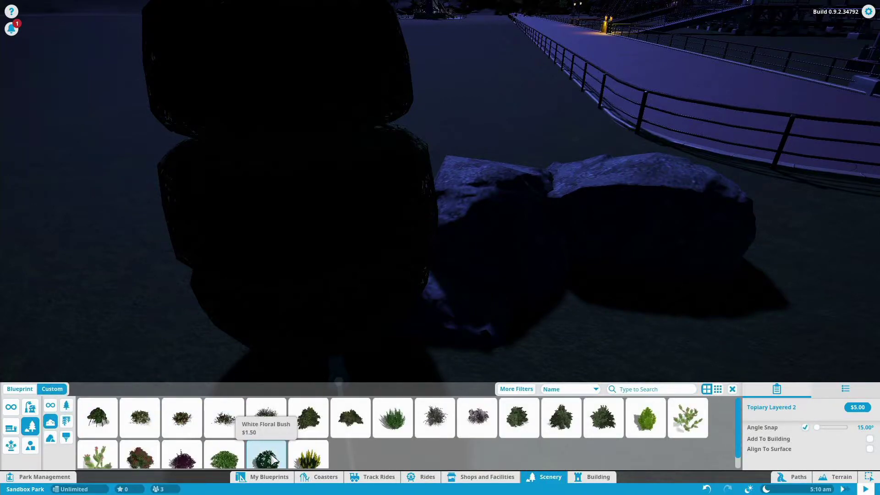
pyautogui.click(266, 452)
pyautogui.moveTo(523, 111); pyautogui.dragTo(443, 100)
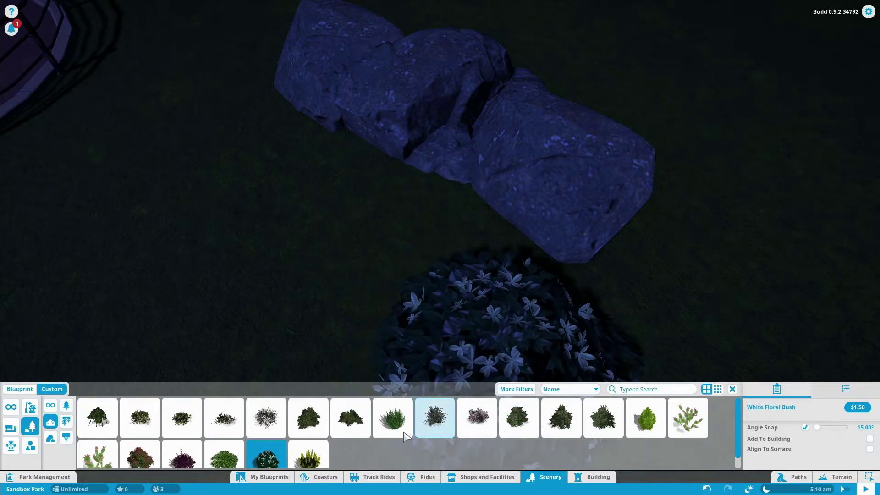
# - Position a Colourable Event Light on the grass in front of the rock cluster and rotate it toward the rocks
pyautogui.click(30, 410)
pyautogui.click(66, 420)
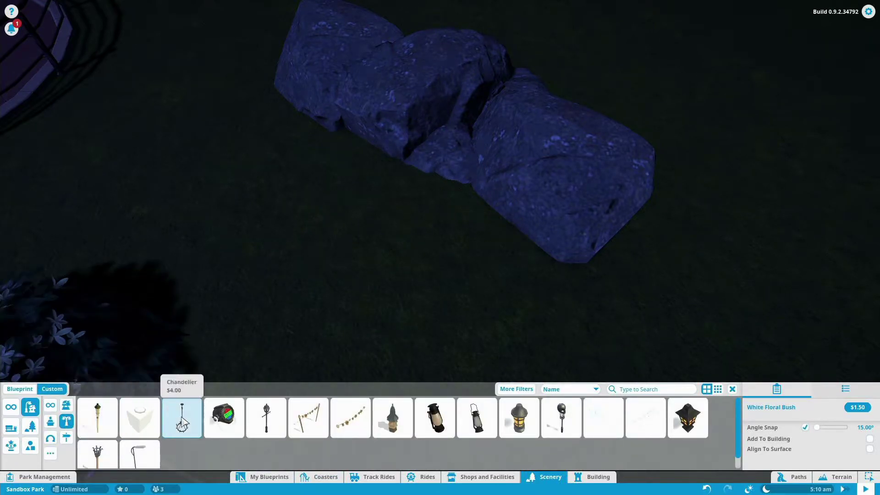
pyautogui.click(208, 420)
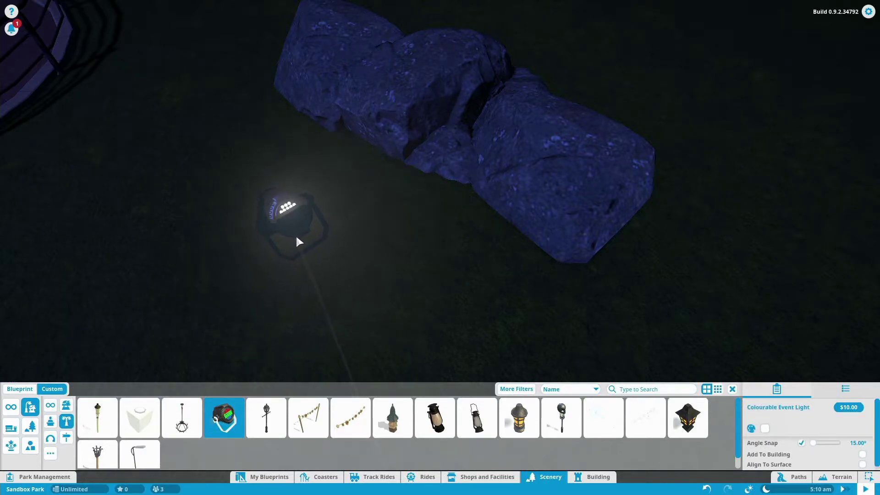
pyautogui.press('a')
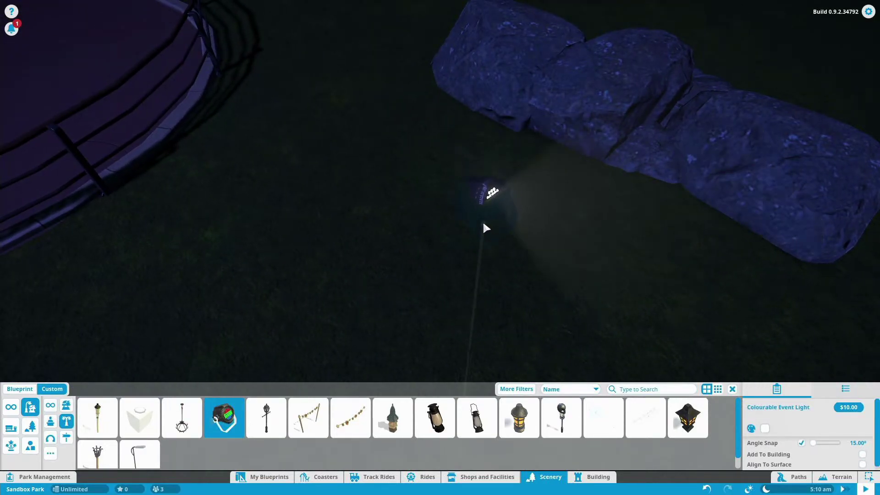
pyautogui.moveTo(484, 226); pyautogui.dragTo(505, 233)
pyautogui.press('d')
pyautogui.press('shift')
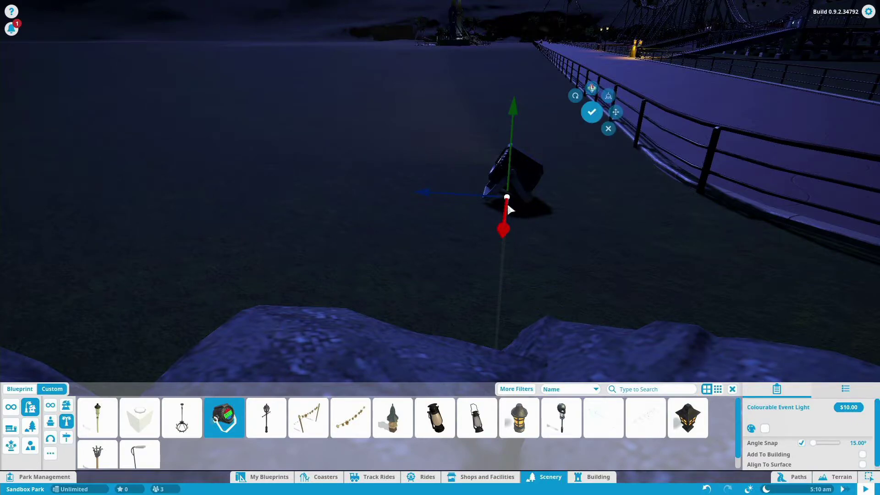
pyautogui.moveTo(468, 235); pyautogui.dragTo(651, 214)
pyautogui.moveTo(370, 275); pyautogui.dragTo(335, 257)
pyautogui.press('s')
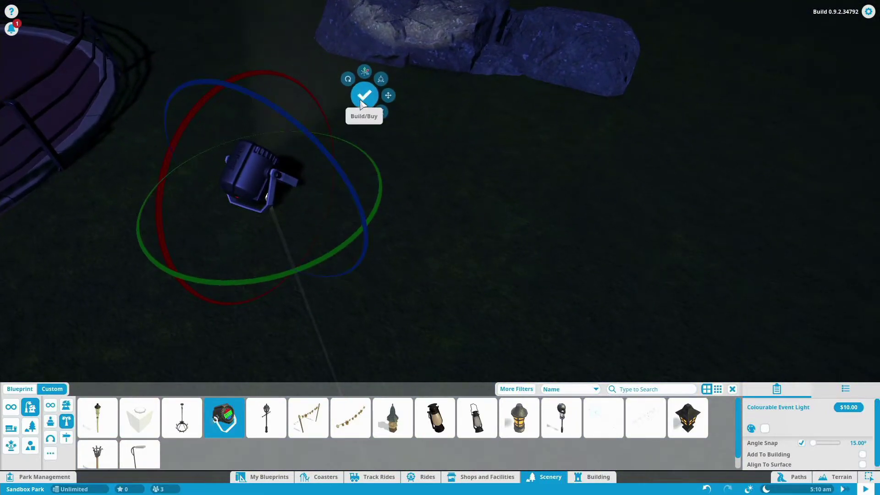
# - Move the event light to the end of the rock cluster farther from the path, aim it back at the rocks and build it
pyautogui.click(363, 72)
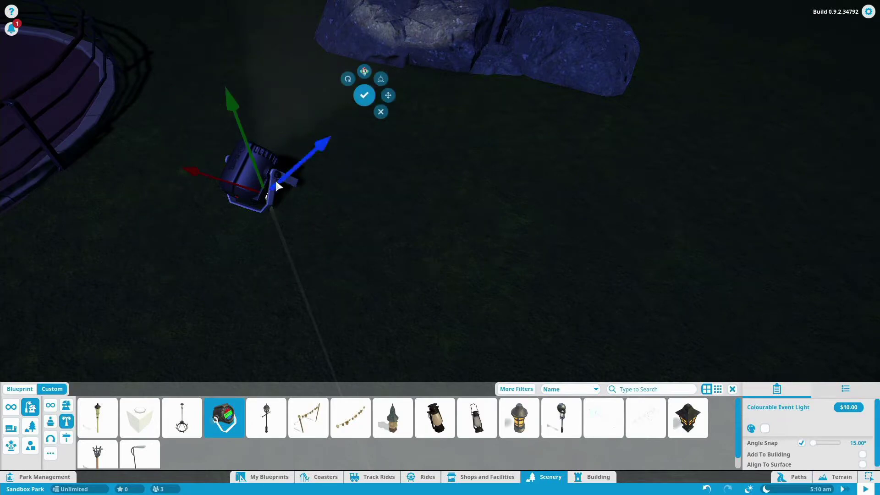
pyautogui.moveTo(274, 187); pyautogui.dragTo(636, 169)
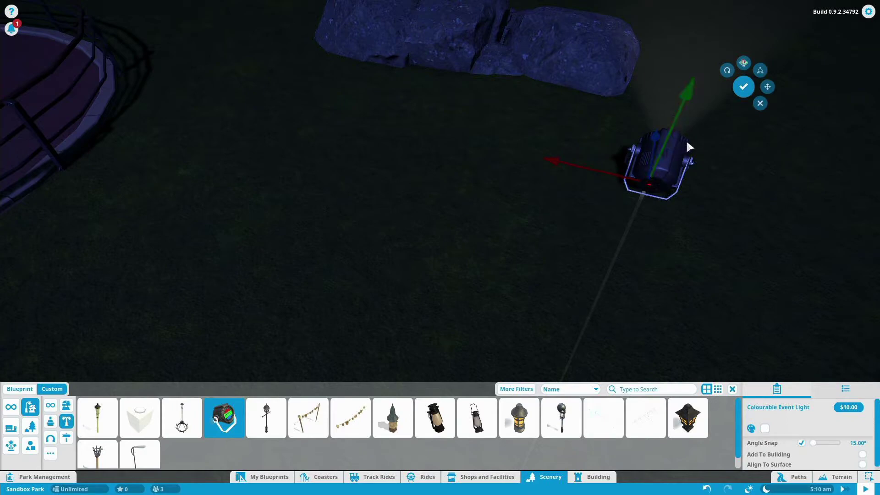
pyautogui.press('x')
pyautogui.moveTo(592, 125); pyautogui.dragTo(516, 170)
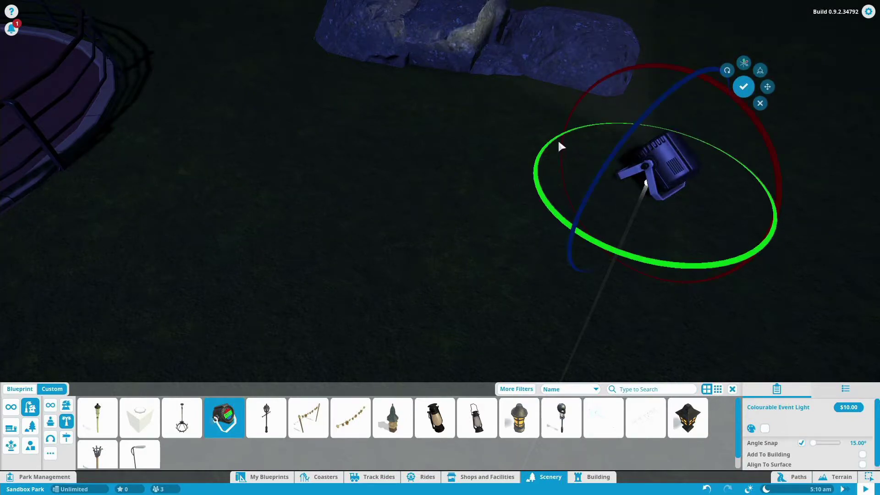
pyautogui.press('d')
pyautogui.press('w')
pyautogui.moveTo(573, 105); pyautogui.dragTo(467, 114)
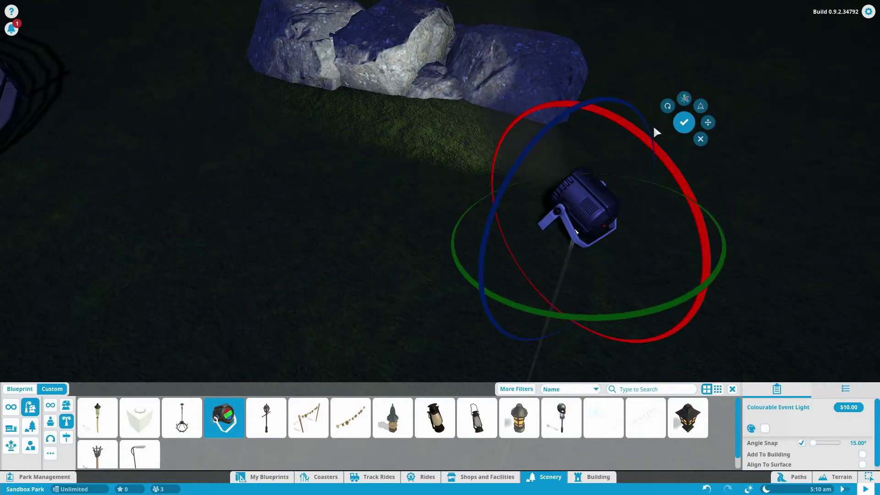
pyautogui.click(678, 122)
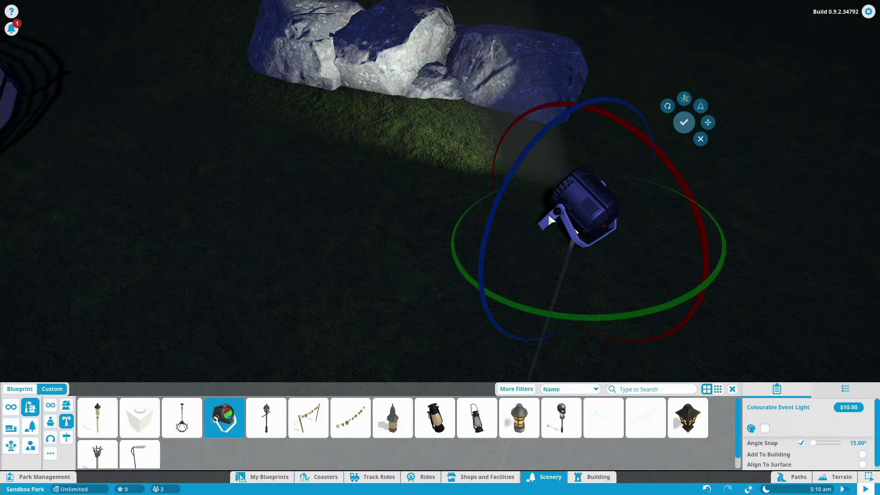
# - Change the placed event light's colour to red CC0000 and check the effect on the rocks
pyautogui.click(579, 196)
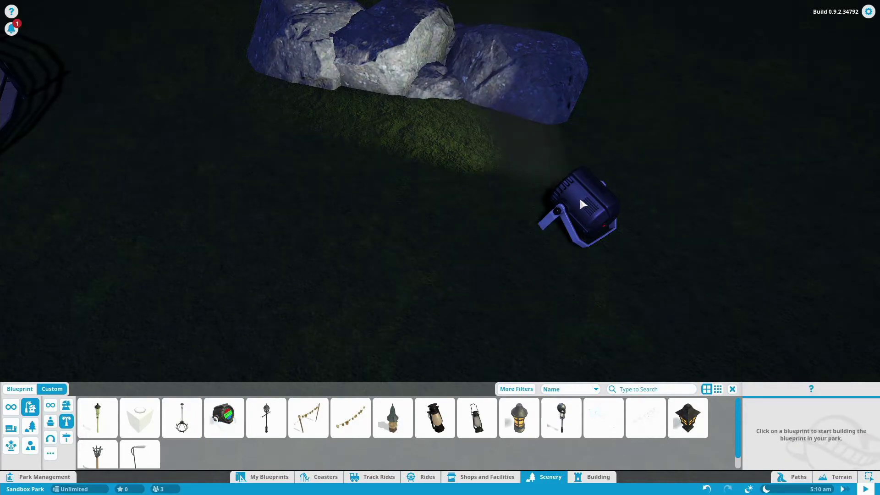
pyautogui.click(587, 197)
pyautogui.click(767, 93)
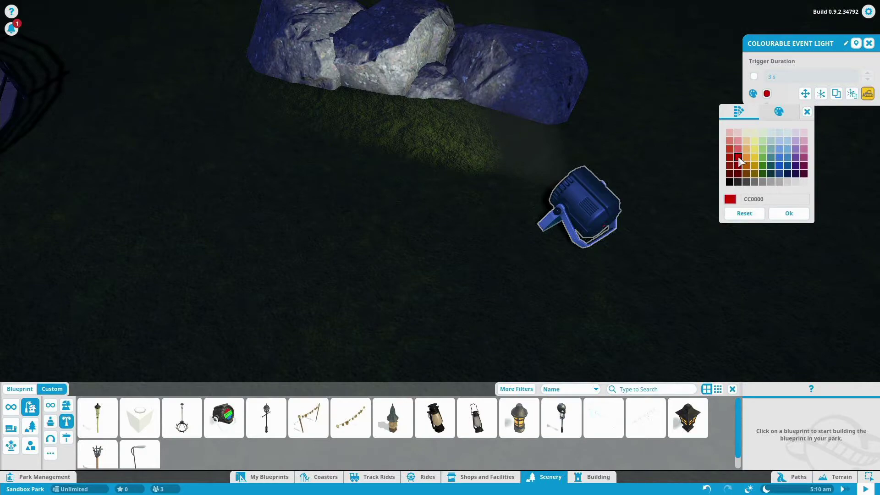
pyautogui.click(789, 214)
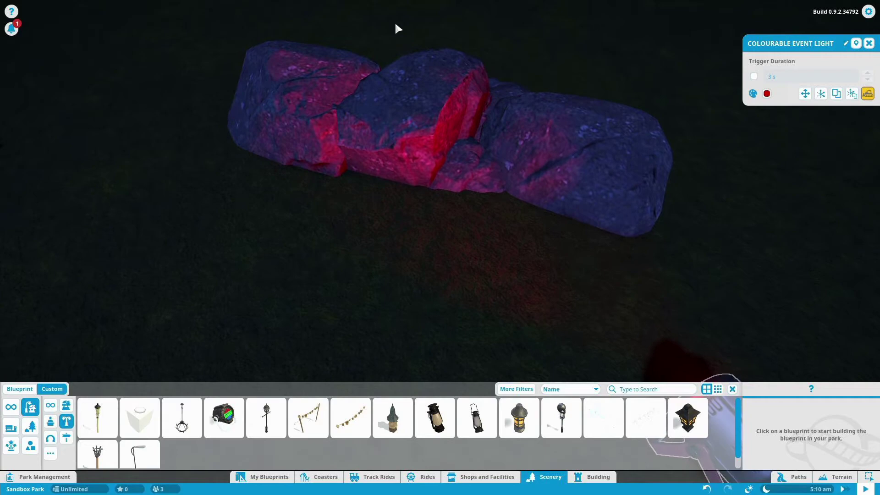
pyautogui.scroll(4, 430, 153)
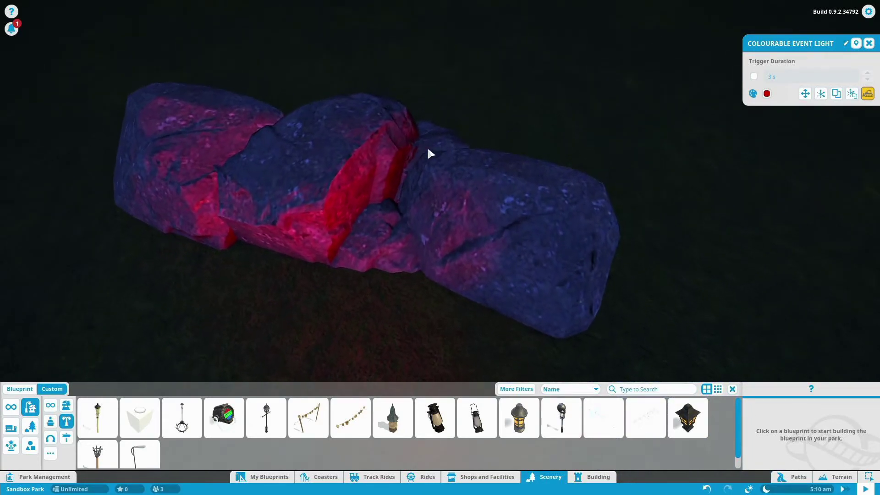
pyautogui.press('a')
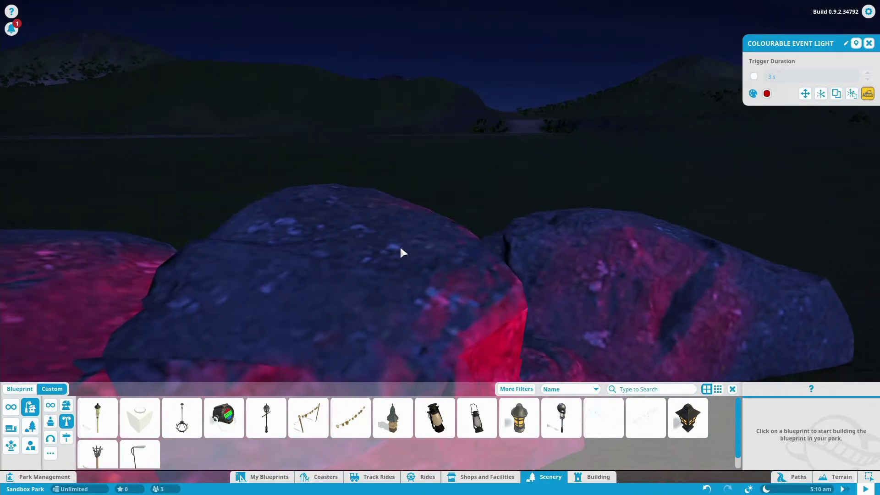
pyautogui.scroll(-4, 411, 225)
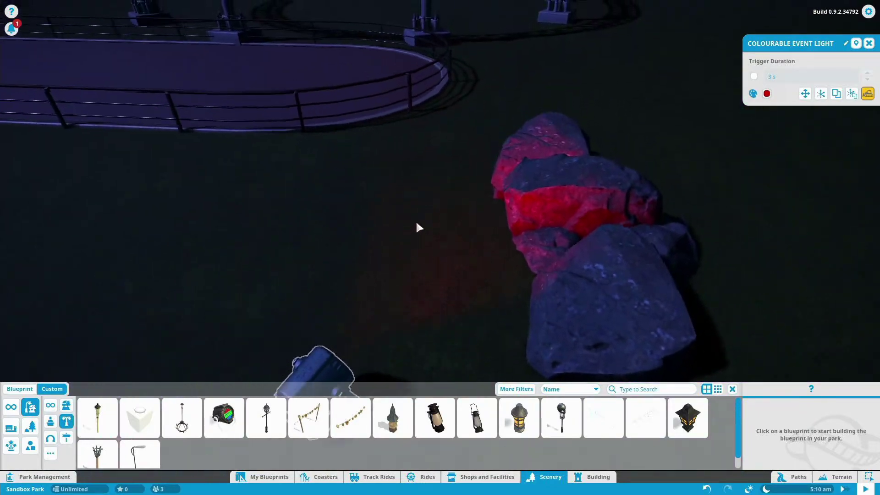
# - Examine the wide path, its fences and the lamps beside the coaster station's two ramps
pyautogui.scroll(-2, 326, 193)
pyautogui.press('a')
pyautogui.press('w')
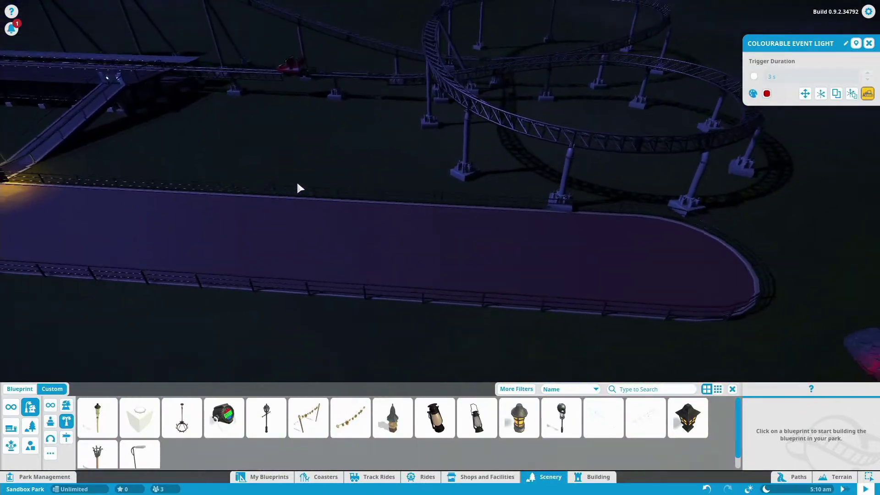
pyautogui.press('a')
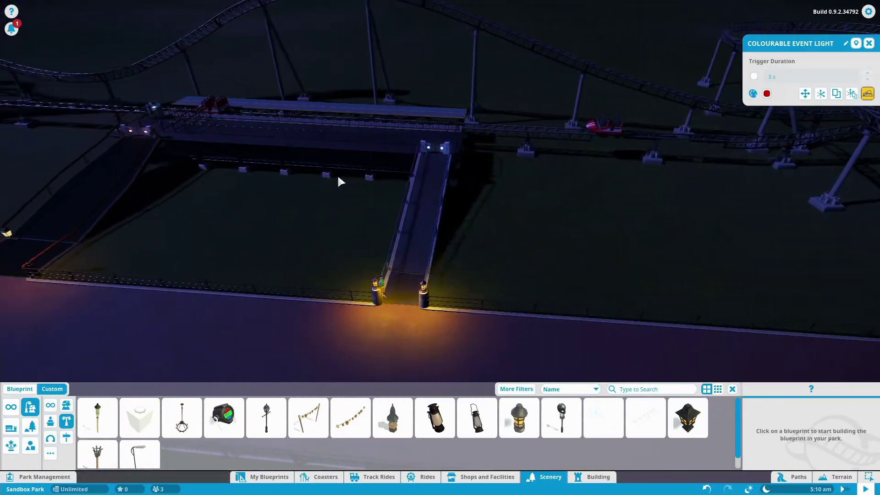
pyautogui.press('s')
pyautogui.scroll(5, 320, 191)
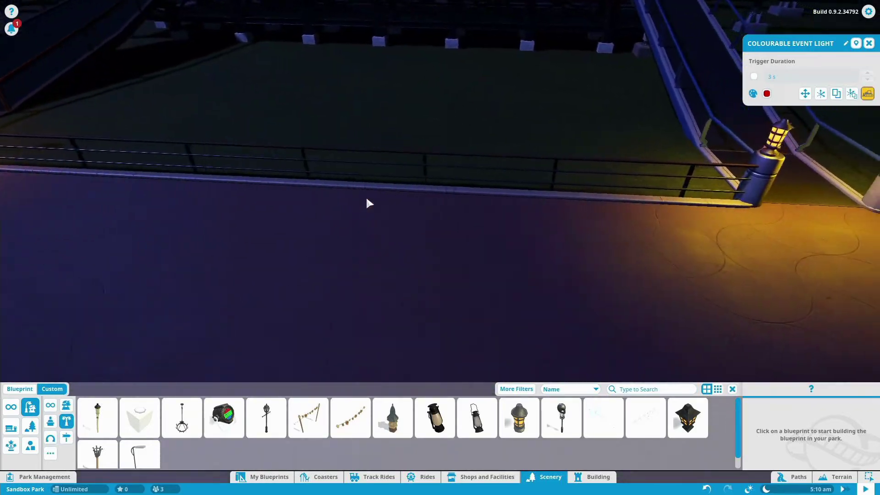
pyautogui.press('d')
pyautogui.scroll(3, 366, 199)
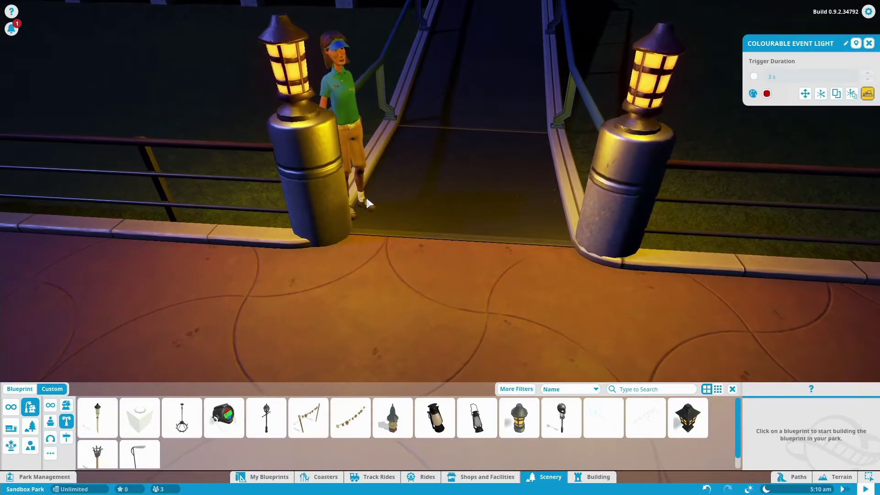
pyautogui.scroll(-5, 368, 202)
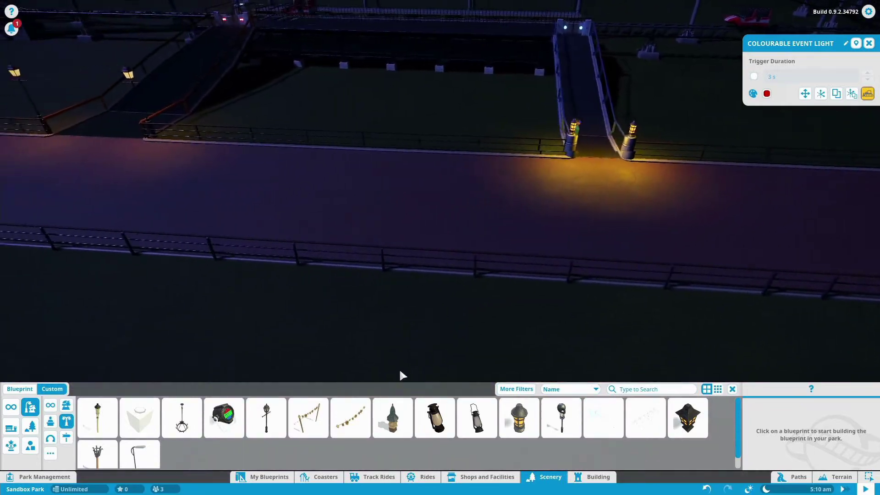
pyautogui.press('a')
pyautogui.press('s')
pyautogui.press('w')
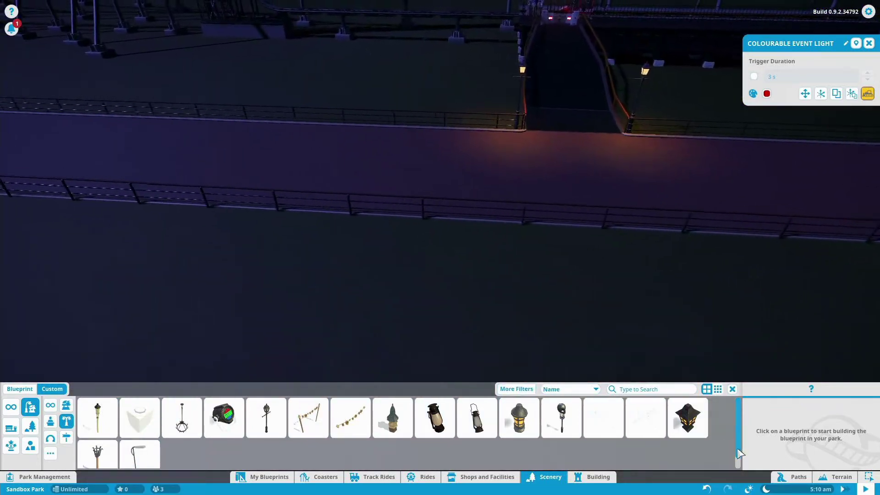
# - Deselect the event light and review the object placement key bindings in the game's control settings
pyautogui.press('s')
pyautogui.press('Escape')
pyautogui.press('Escape')
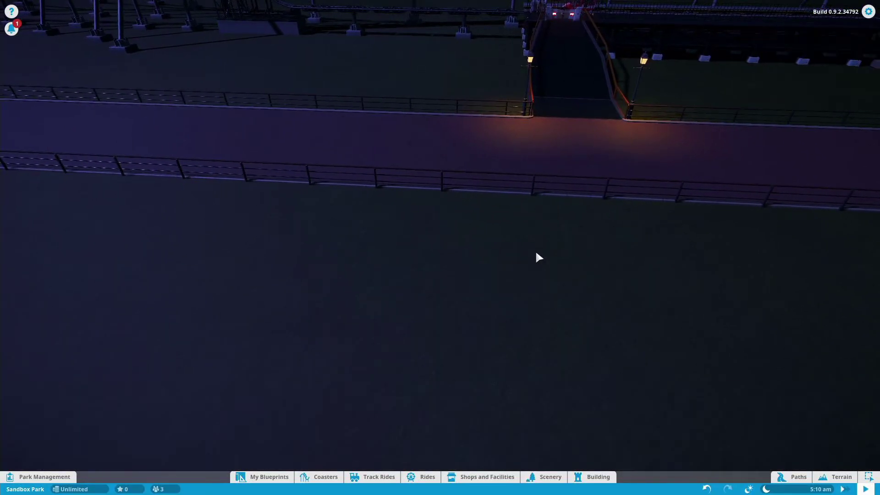
pyautogui.press('Escape')
pyautogui.click(438, 262)
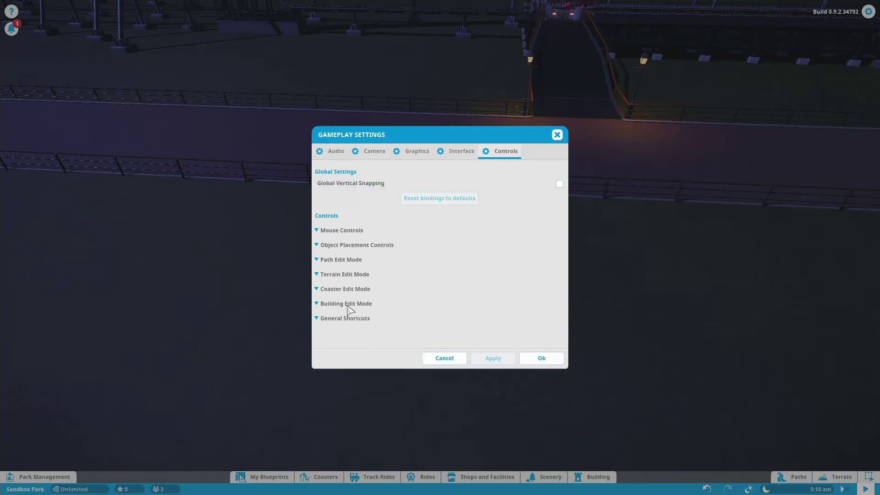
pyautogui.click(317, 247)
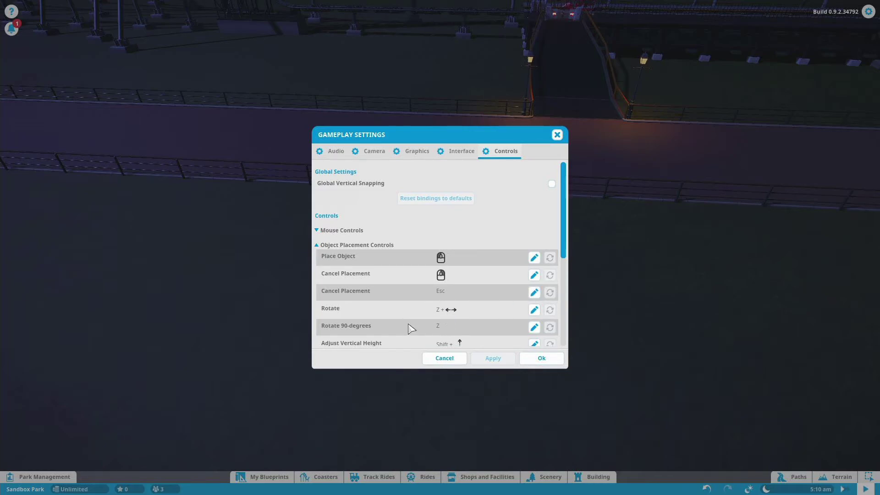
pyautogui.scroll(-3, 410, 328)
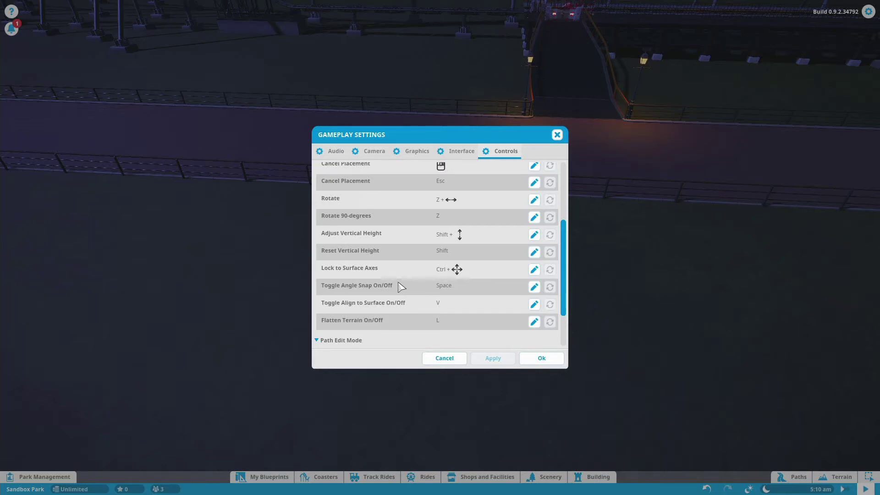
pyautogui.click(556, 136)
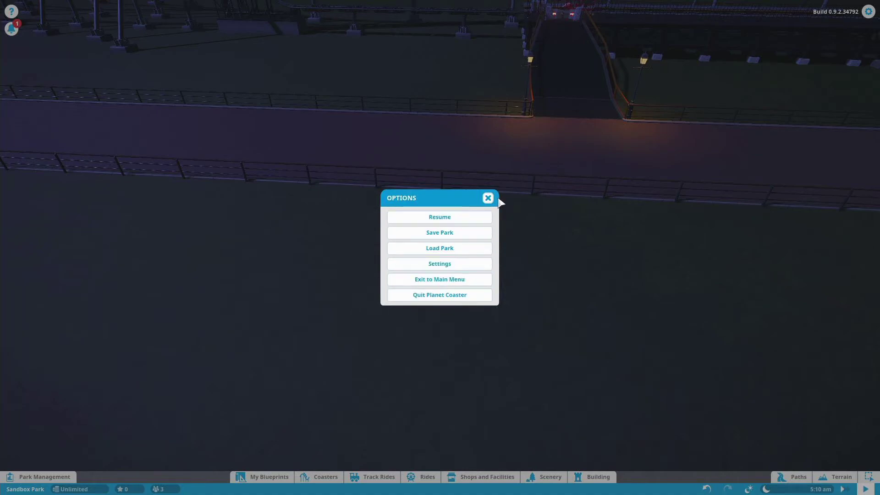
pyautogui.click(488, 199)
# - Try out Alpine Rock 4 on the grass in front of the path, rotating it with 15° Angle Snap on
pyautogui.click(376, 476)
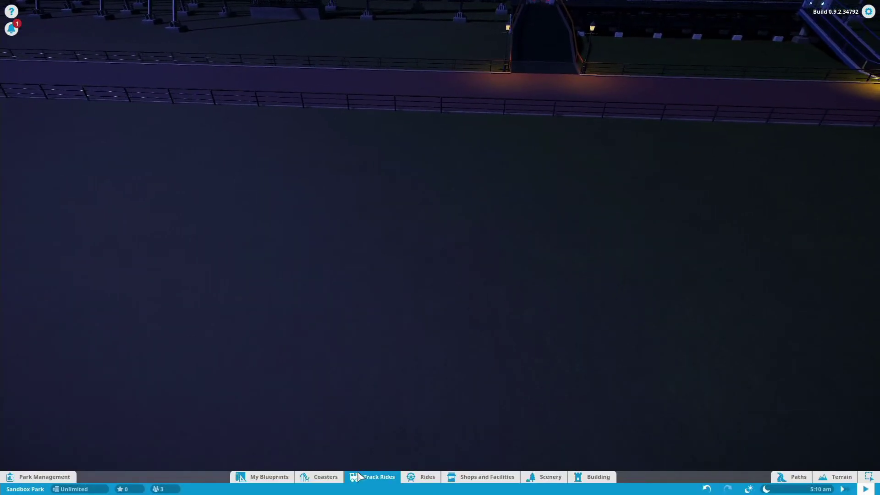
pyautogui.click(562, 479)
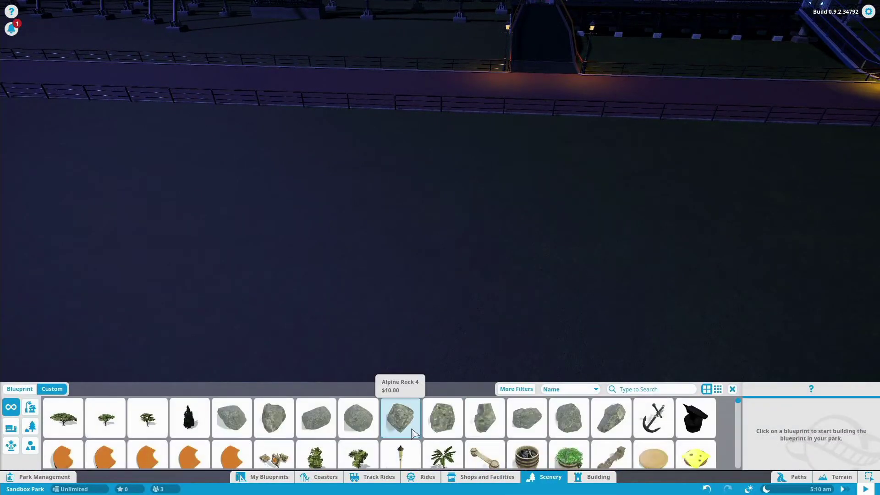
pyautogui.click(405, 417)
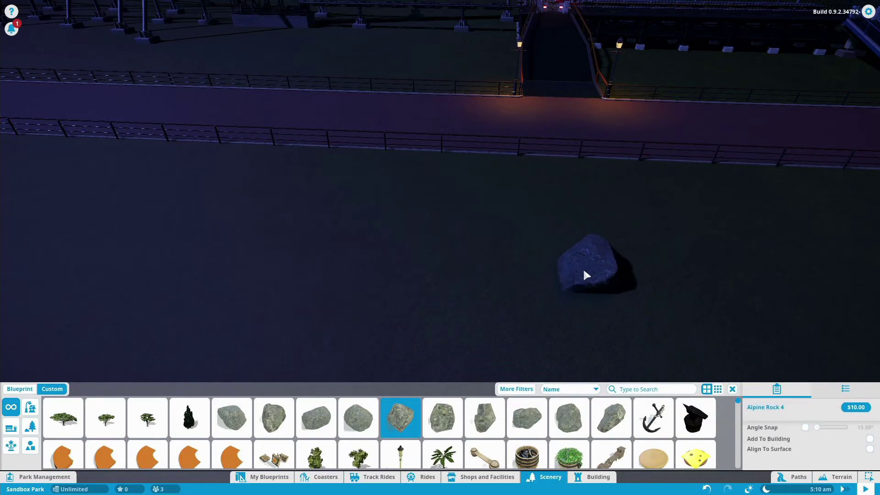
pyautogui.moveTo(584, 271); pyautogui.dragTo(586, 273)
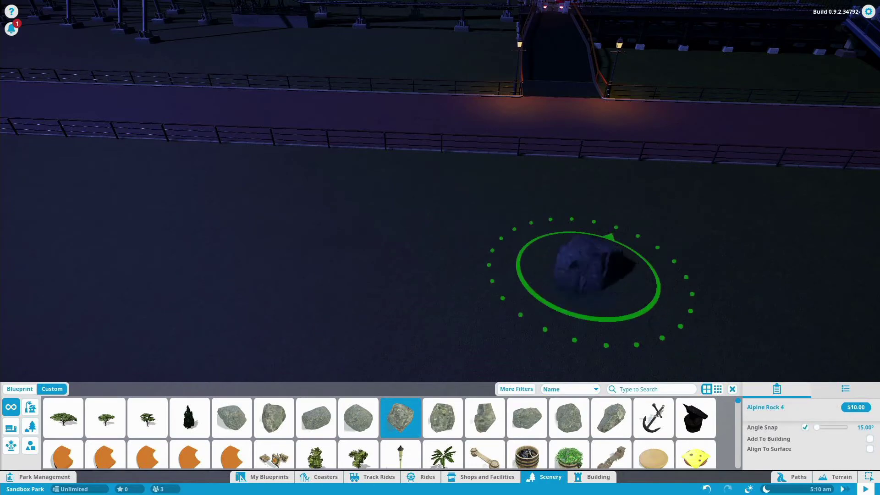
pyautogui.press('w')
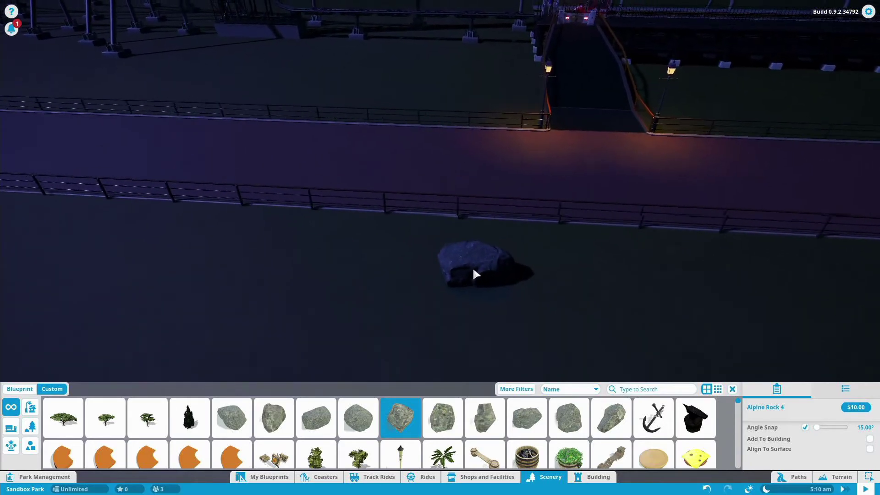
# - Examine the wide path toward the park entrance and the skull-topped gate posts up close
pyautogui.press('a')
pyautogui.press('s')
pyautogui.press('d')
pyautogui.scroll(-3, 568, 316)
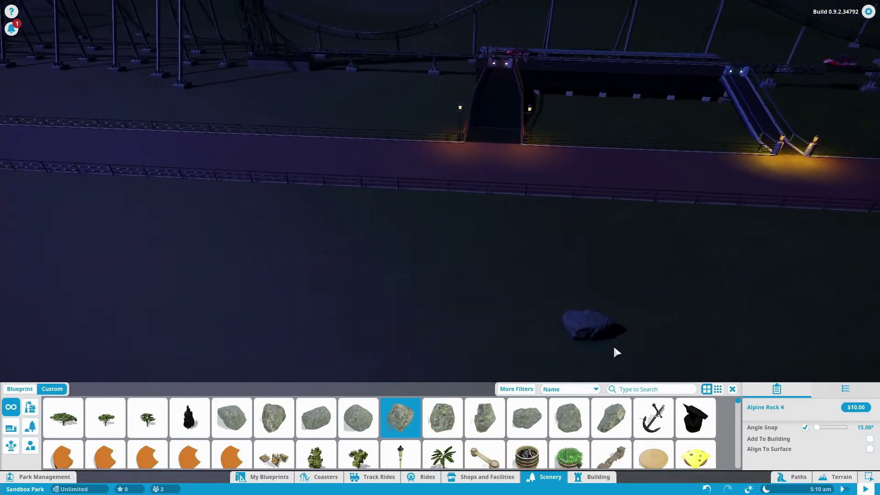
pyautogui.press('a')
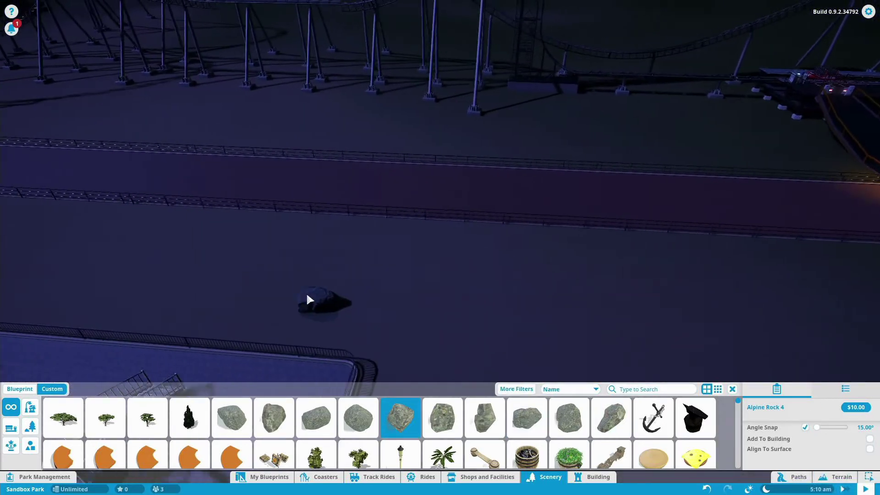
pyautogui.press('a')
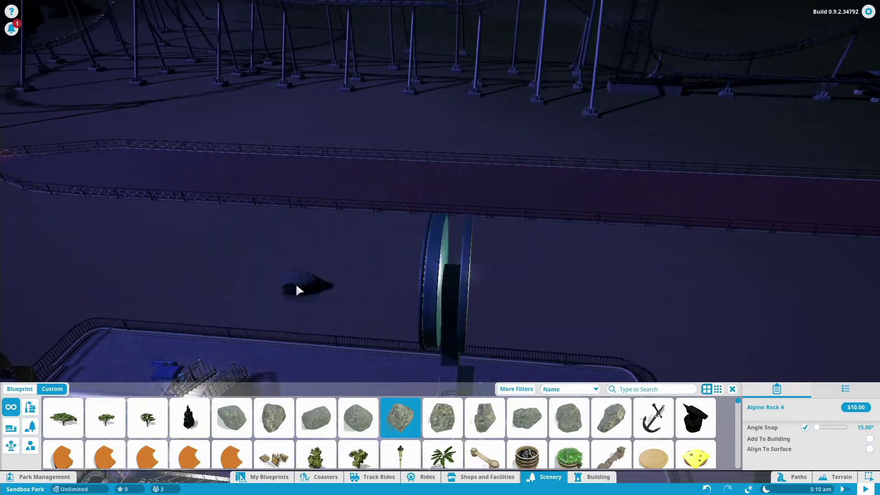
pyautogui.scroll(-2, 296, 285)
pyautogui.scroll(3, 297, 287)
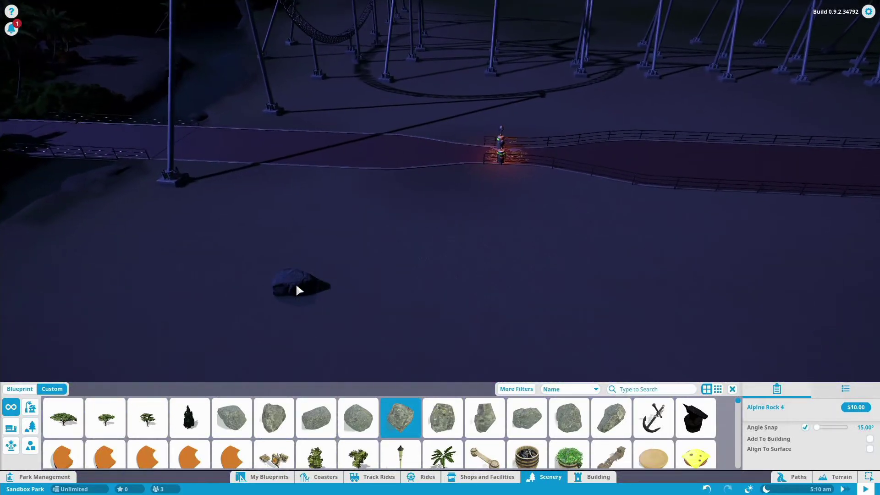
pyautogui.press('w')
pyautogui.middleClick(364, 261)
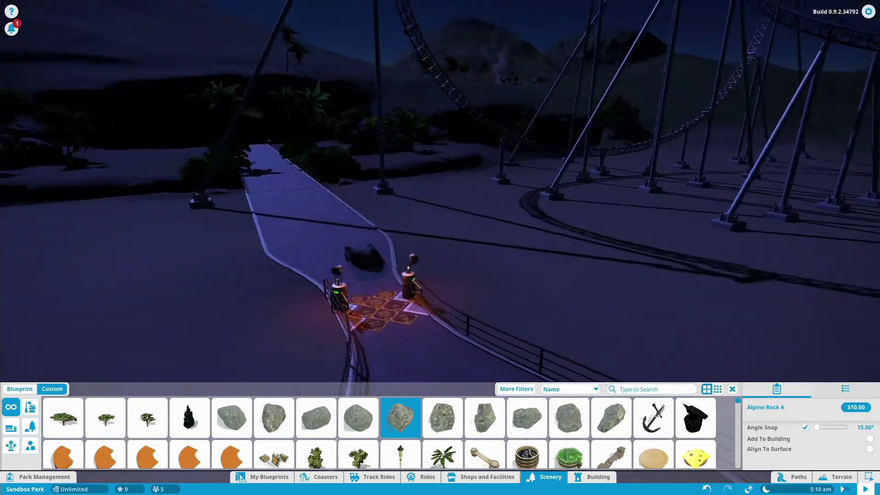
pyautogui.scroll(6, 411, 341)
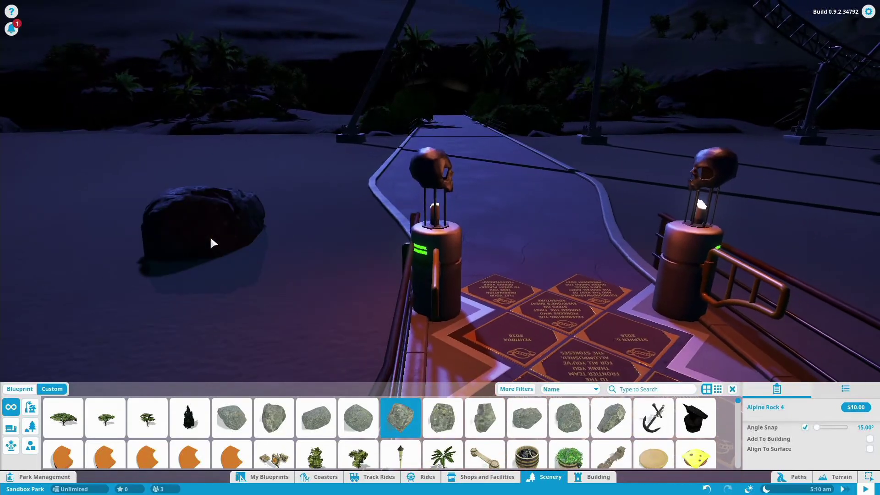
pyautogui.press('d')
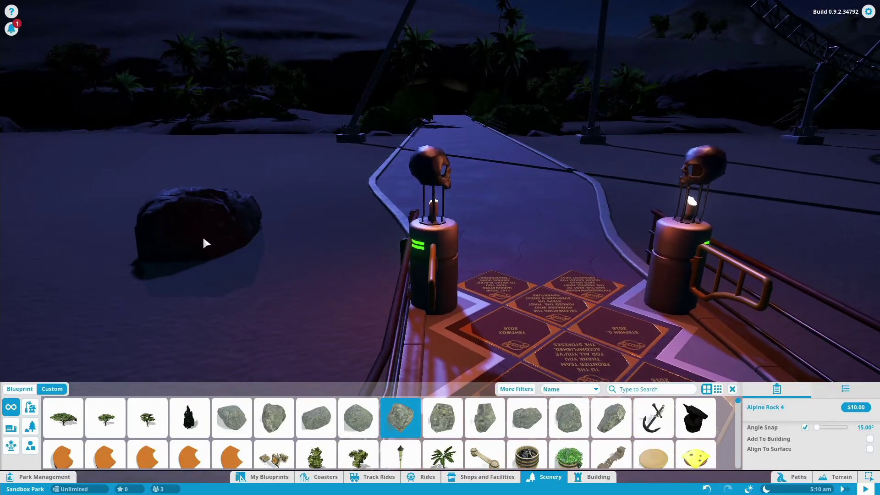
pyautogui.middleClick(203, 235)
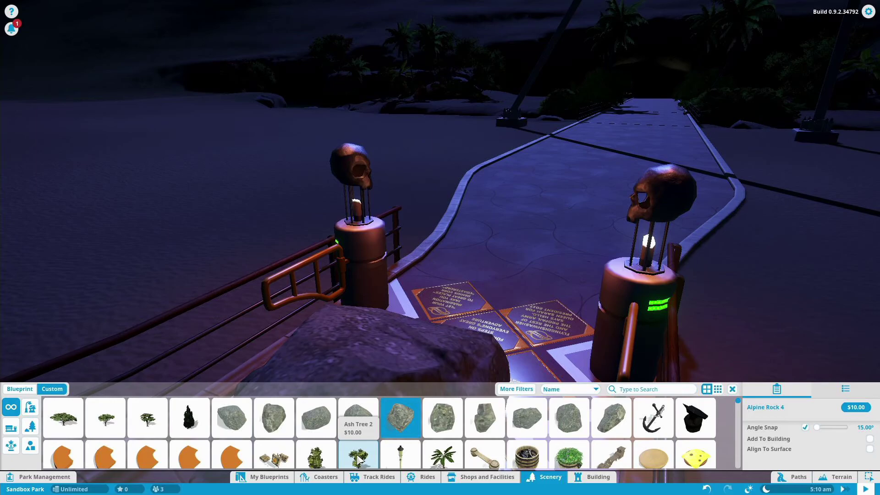
# - Drop the unplaced rock, open the saved blueprints and examine the approach path beyond the entrance gate
pyautogui.click(374, 477)
pyautogui.press('a')
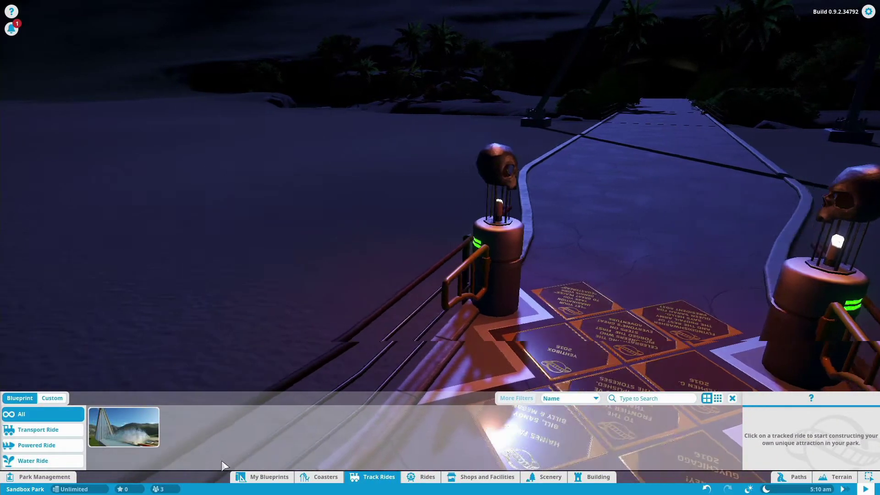
pyautogui.click(268, 474)
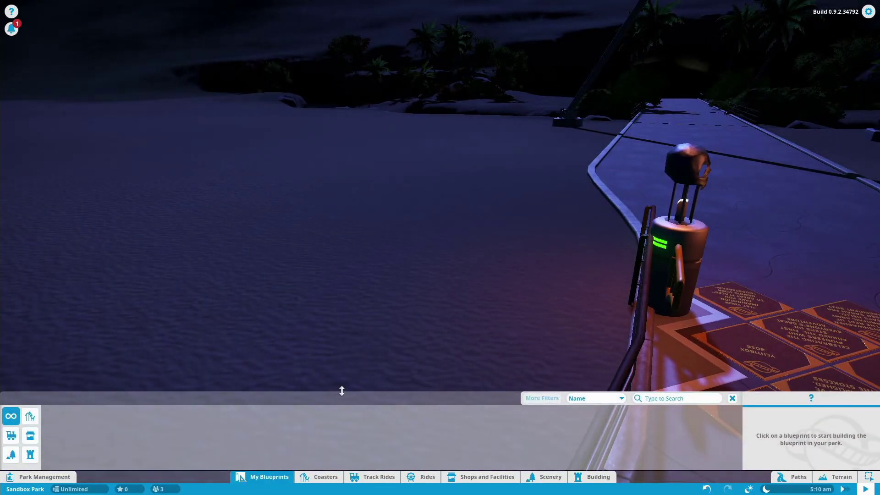
pyautogui.press('w')
pyautogui.press('d')
pyautogui.press('d')
pyautogui.press('w')
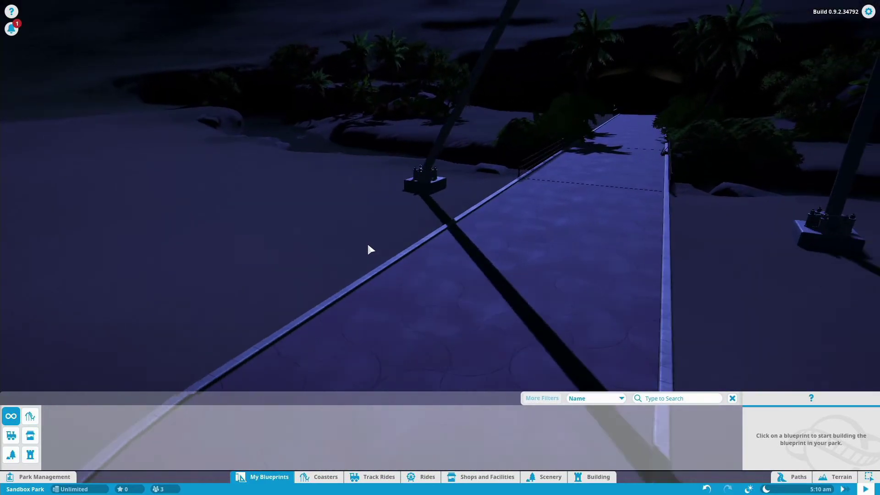
pyautogui.press('w')
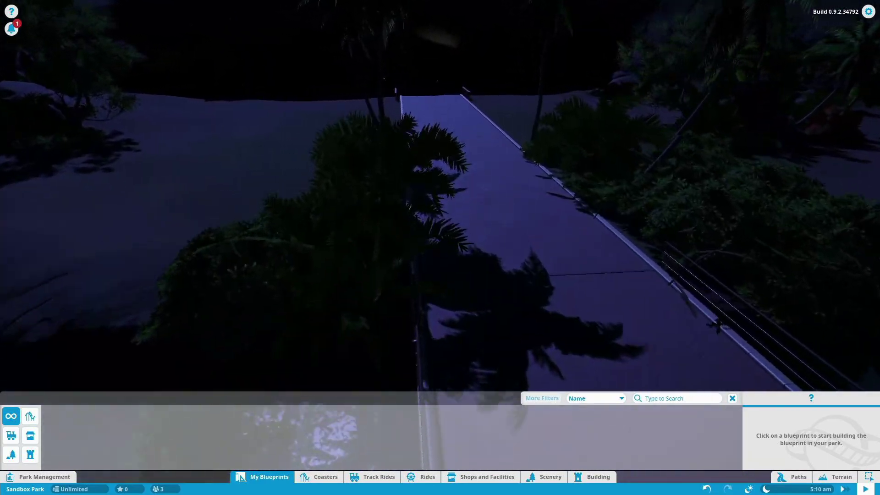
pyautogui.scroll(-5, 480, 236)
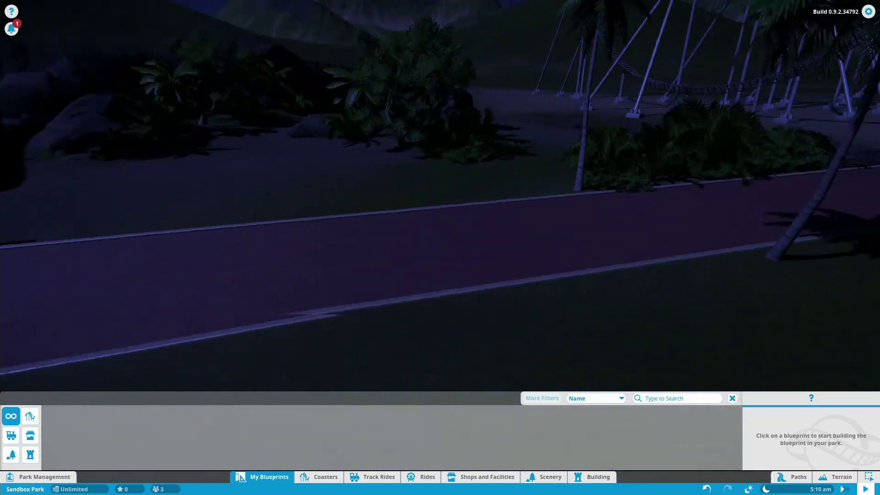
pyautogui.press('w')
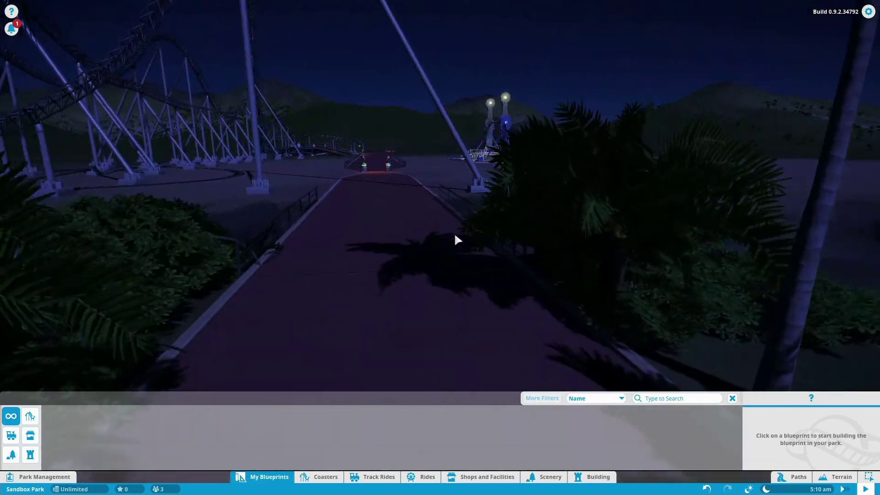
pyautogui.press('w')
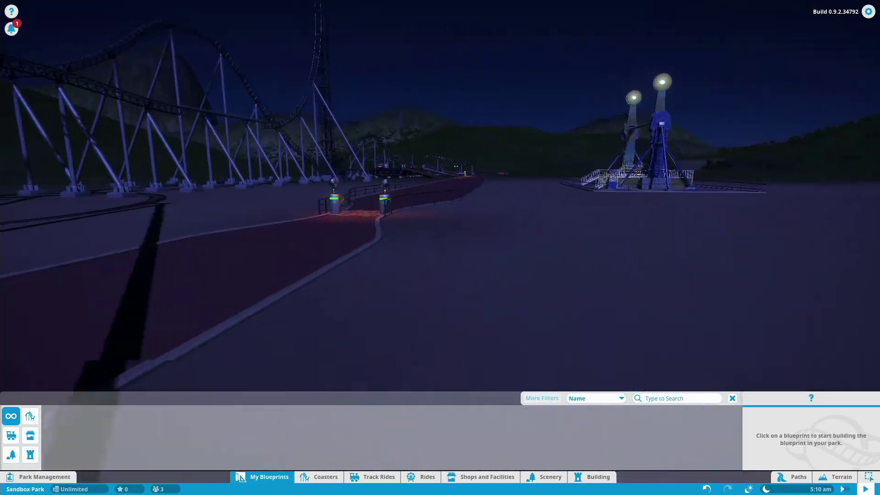
# - Examine the ride beside the path and the coaster station with its entrance and exit ramps
pyautogui.press('d')
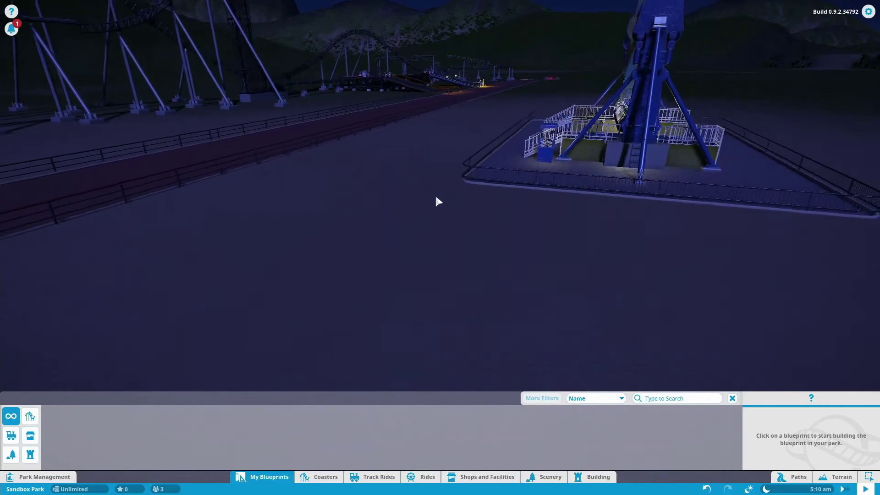
pyautogui.press('w')
pyautogui.press('w')
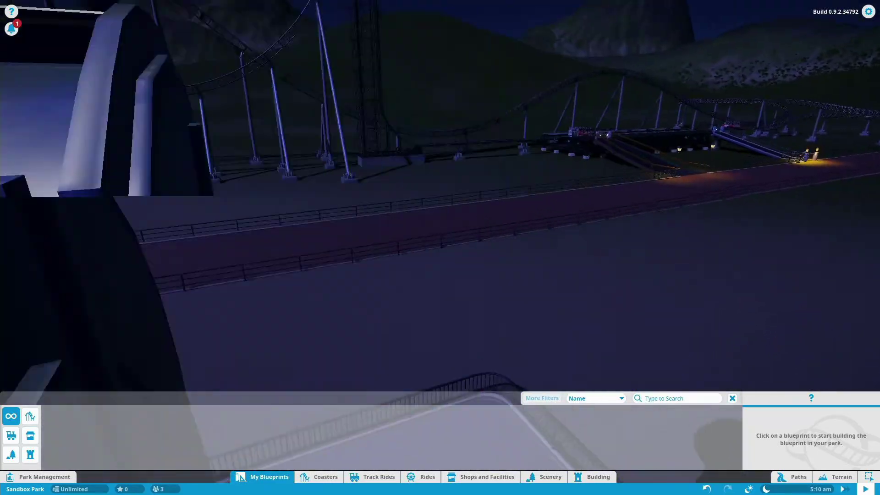
pyautogui.press('d')
pyautogui.press('d')
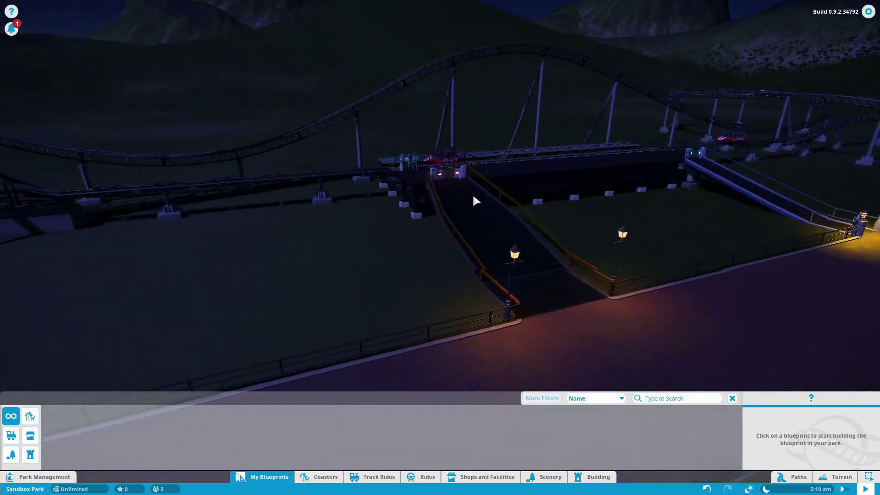
pyautogui.press('d')
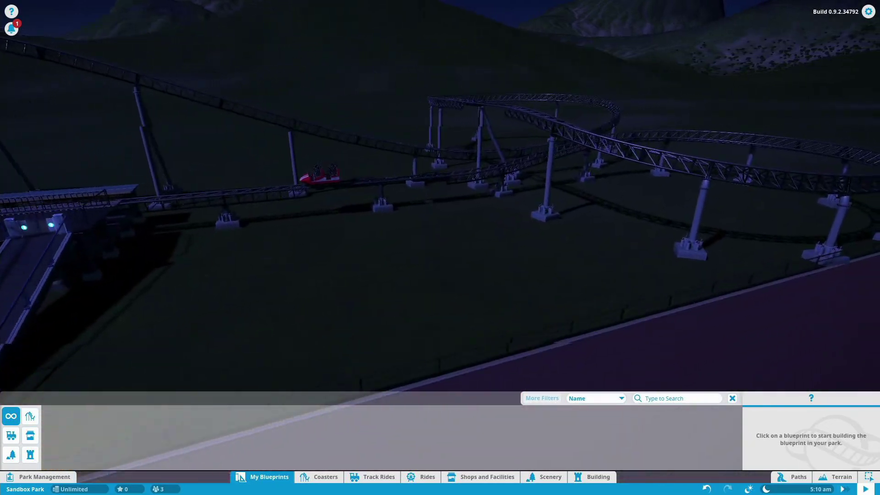
pyautogui.press('a')
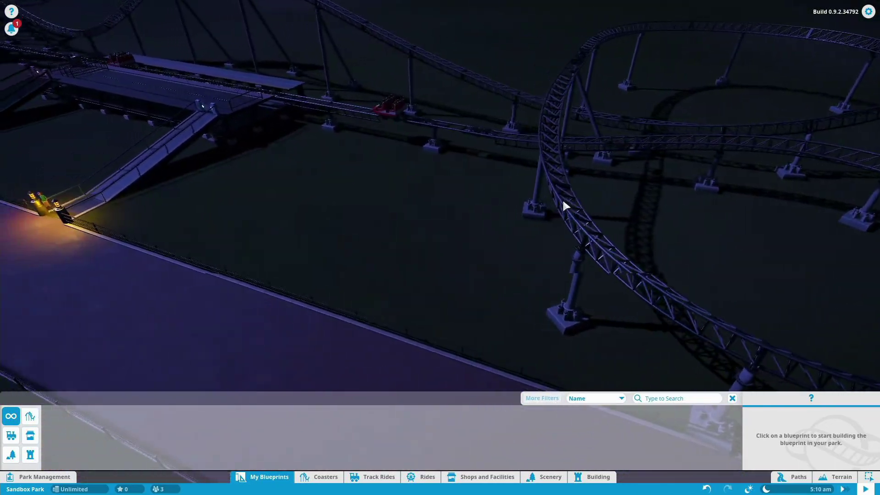
pyautogui.press('w')
pyautogui.scroll(2, 571, 174)
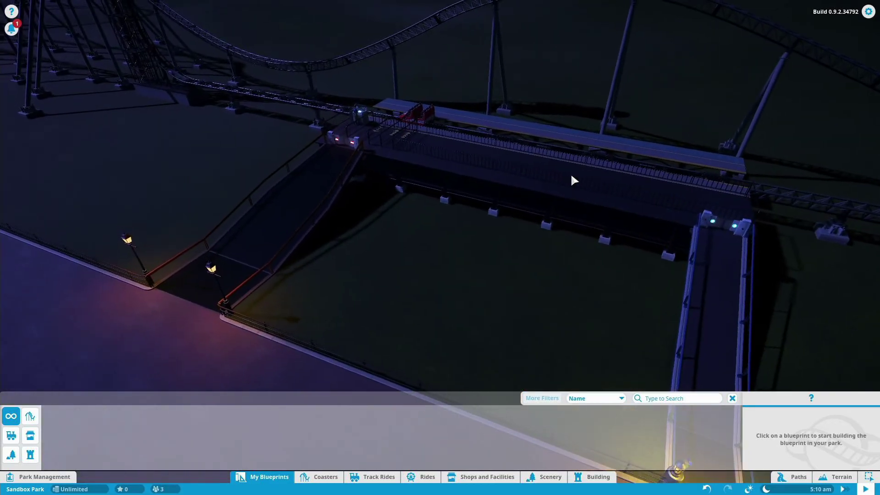
pyautogui.scroll(2, 517, 216)
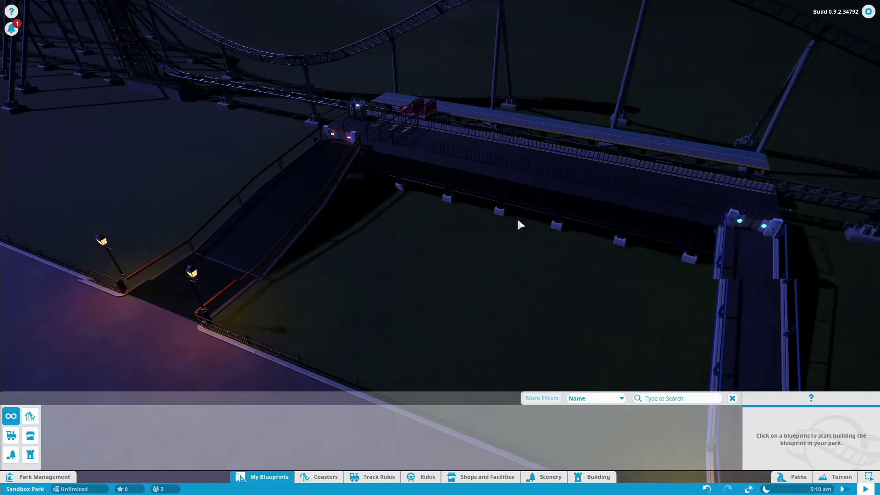
pyautogui.scroll(5, 517, 221)
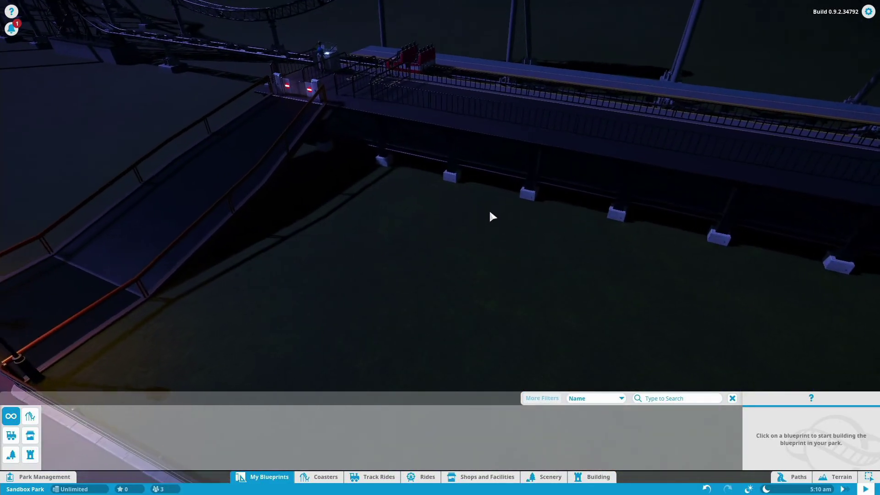
pyautogui.scroll(-8, 484, 187)
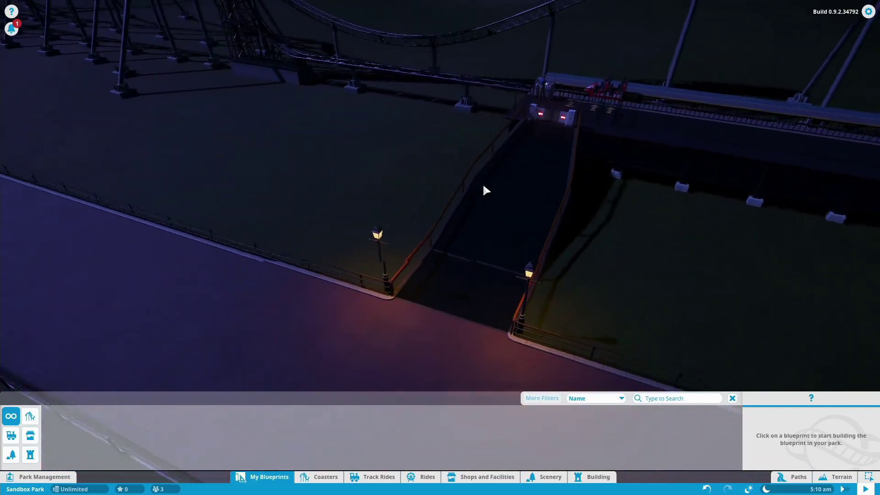
# - Look along the fenced wide path from the coaster station back to the entrance gate
pyautogui.press('a')
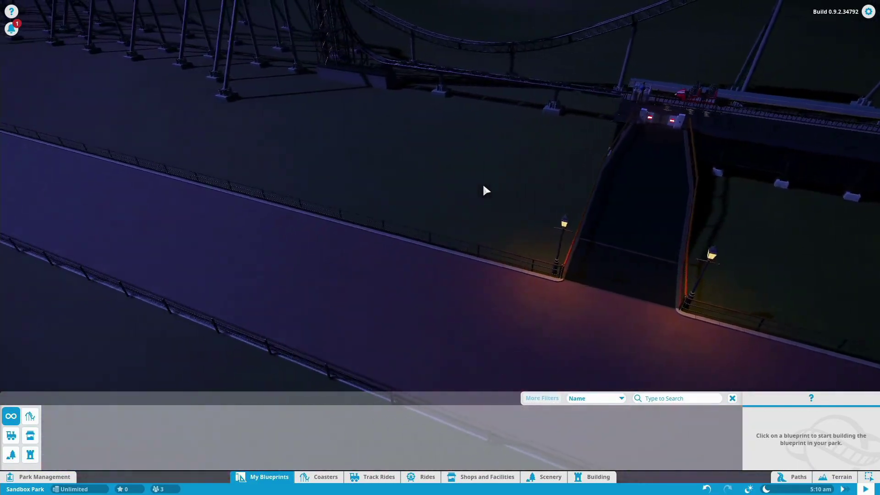
pyautogui.moveTo(425, 165); pyautogui.dragTo(316, 151)
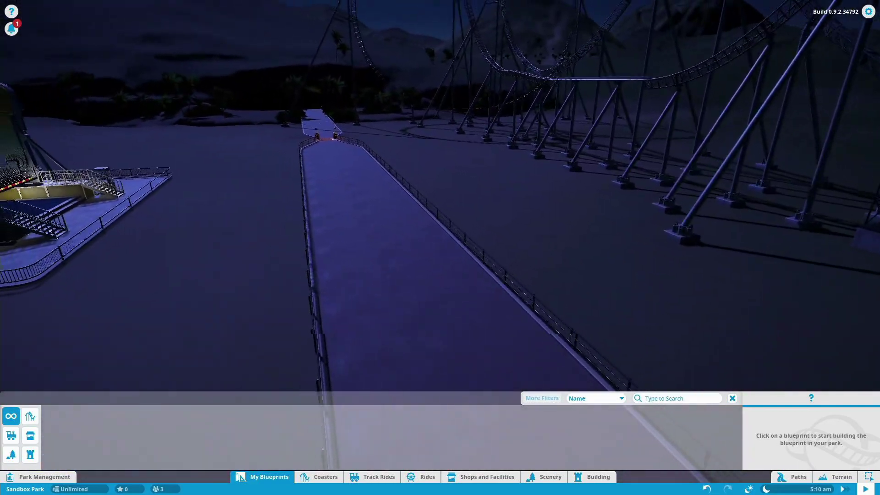
pyautogui.press('q')
pyautogui.press('w')
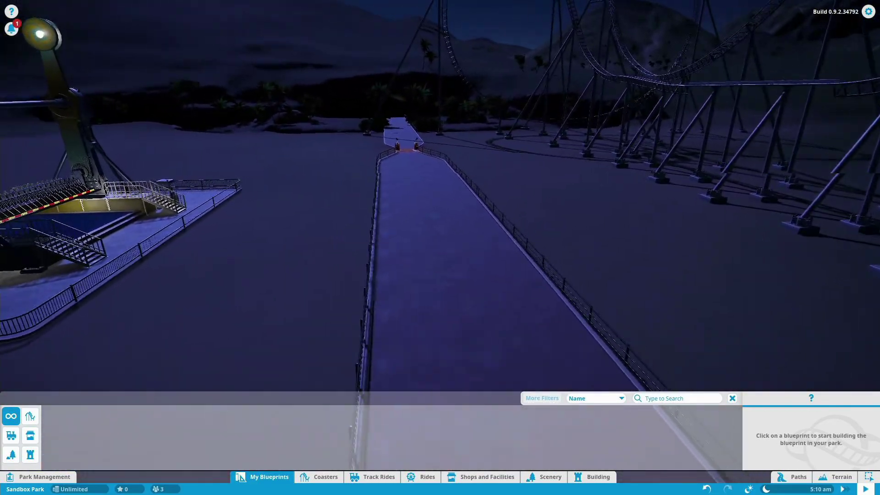
pyautogui.press('w')
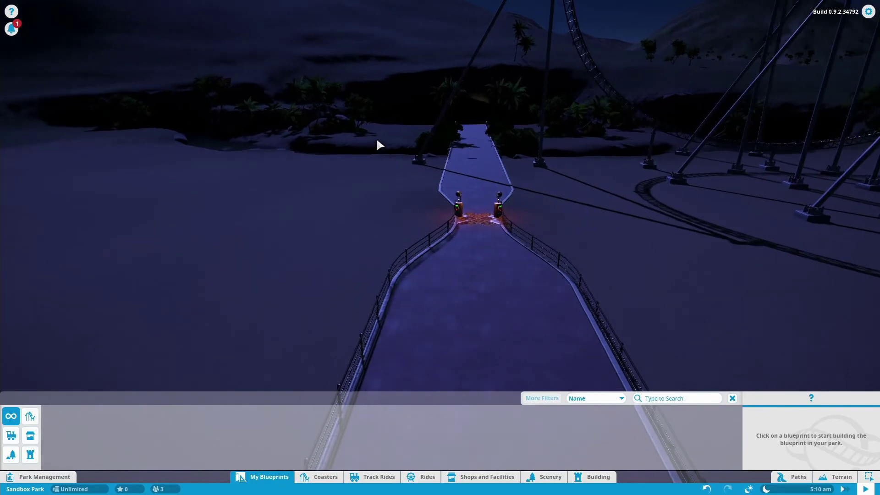